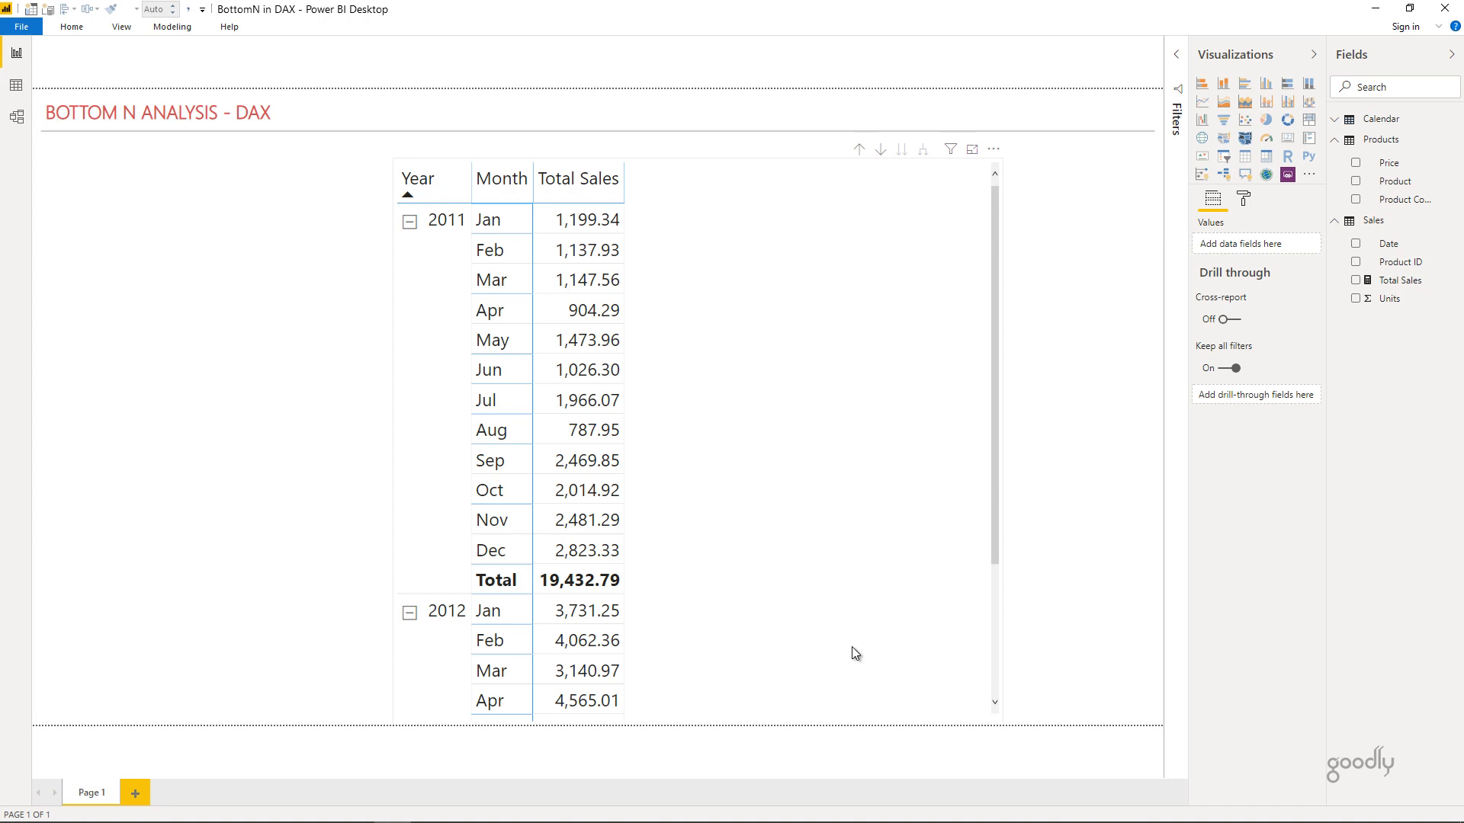
- Review the model's table relationships and the data in the Sales, Calendar and Products tables
click(16, 116)
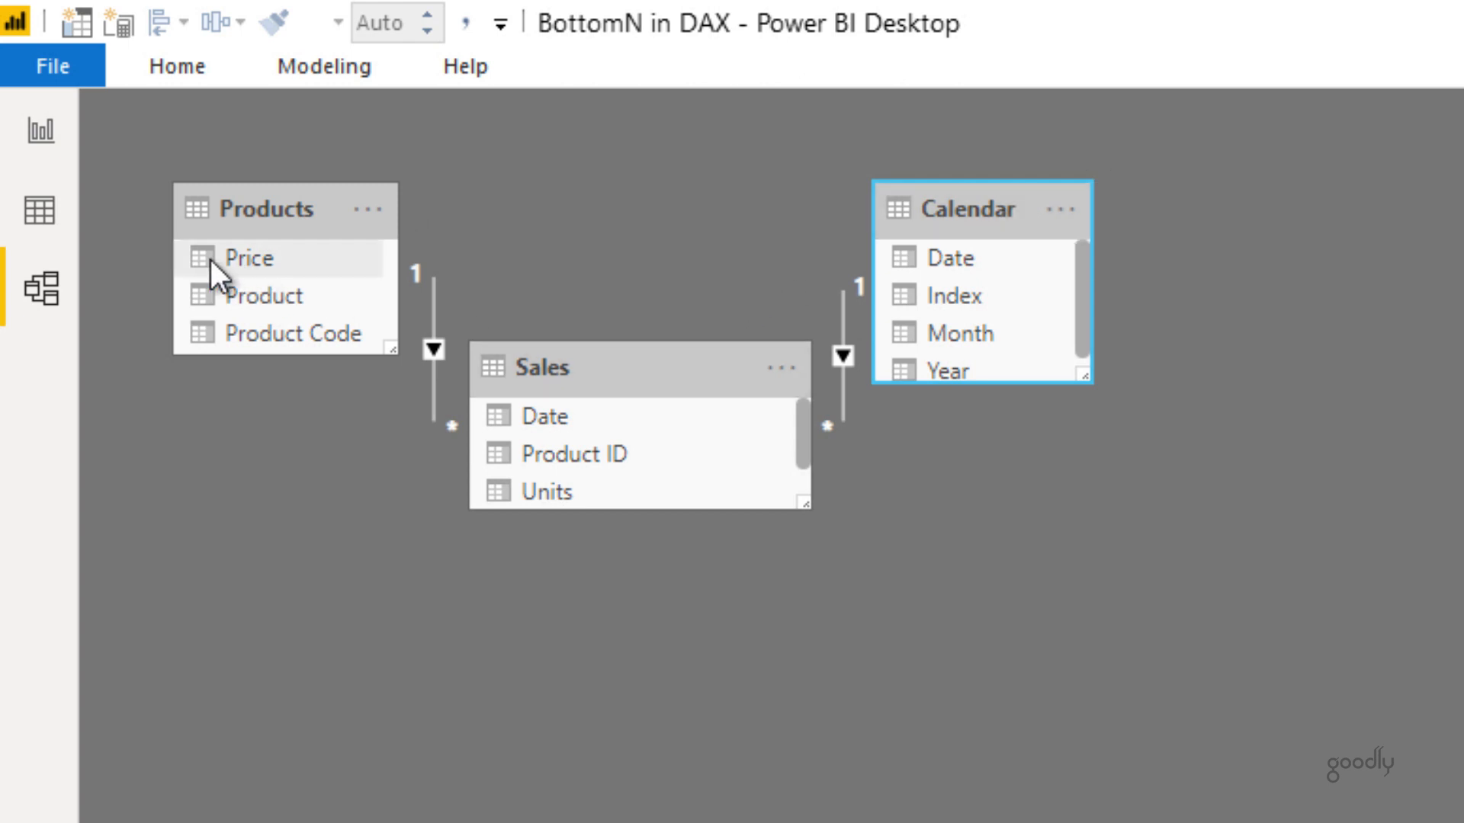
click(27, 223)
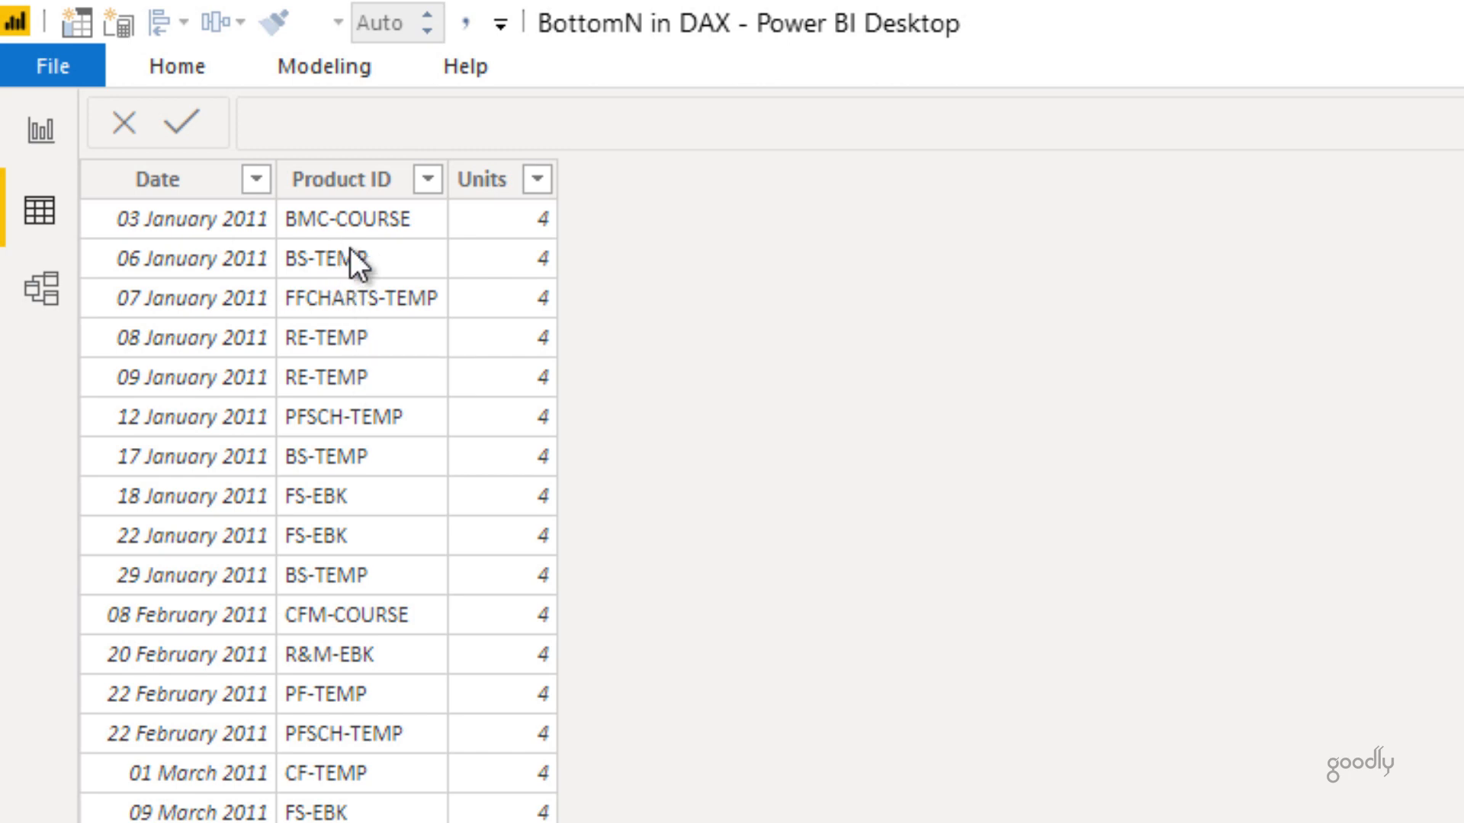
click(489, 215)
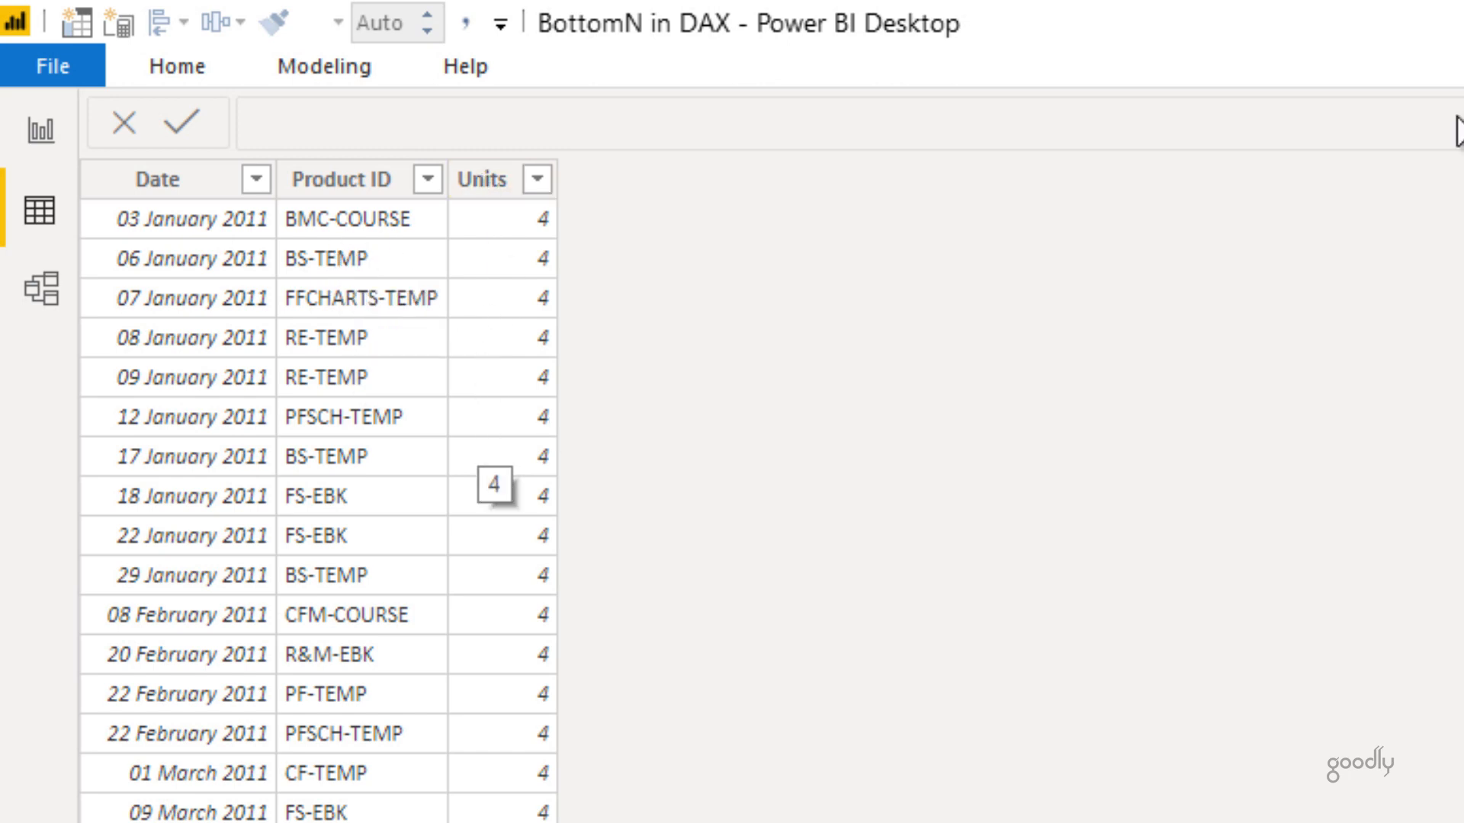
click(1460, 305)
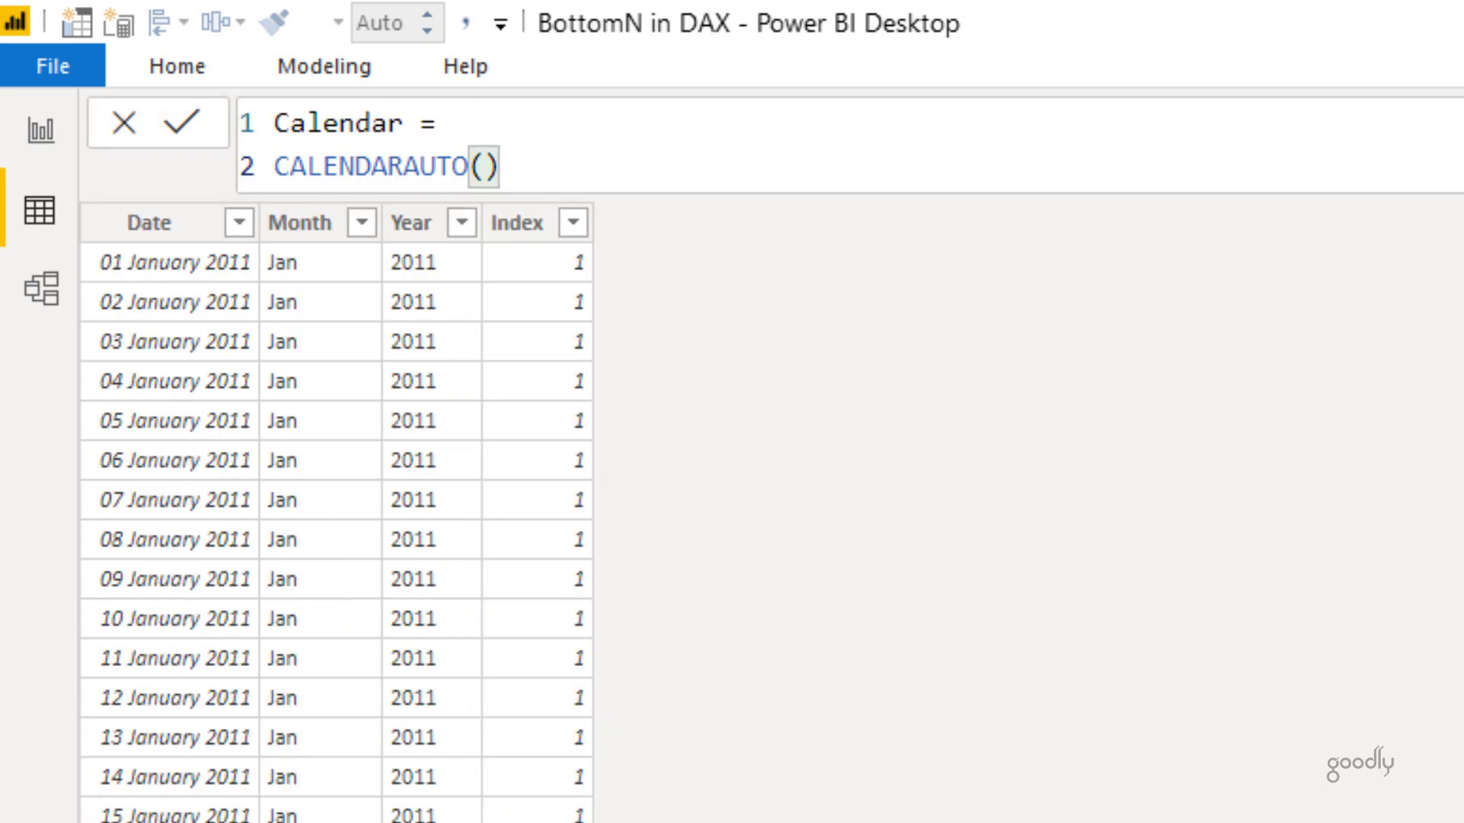
click(1391, 144)
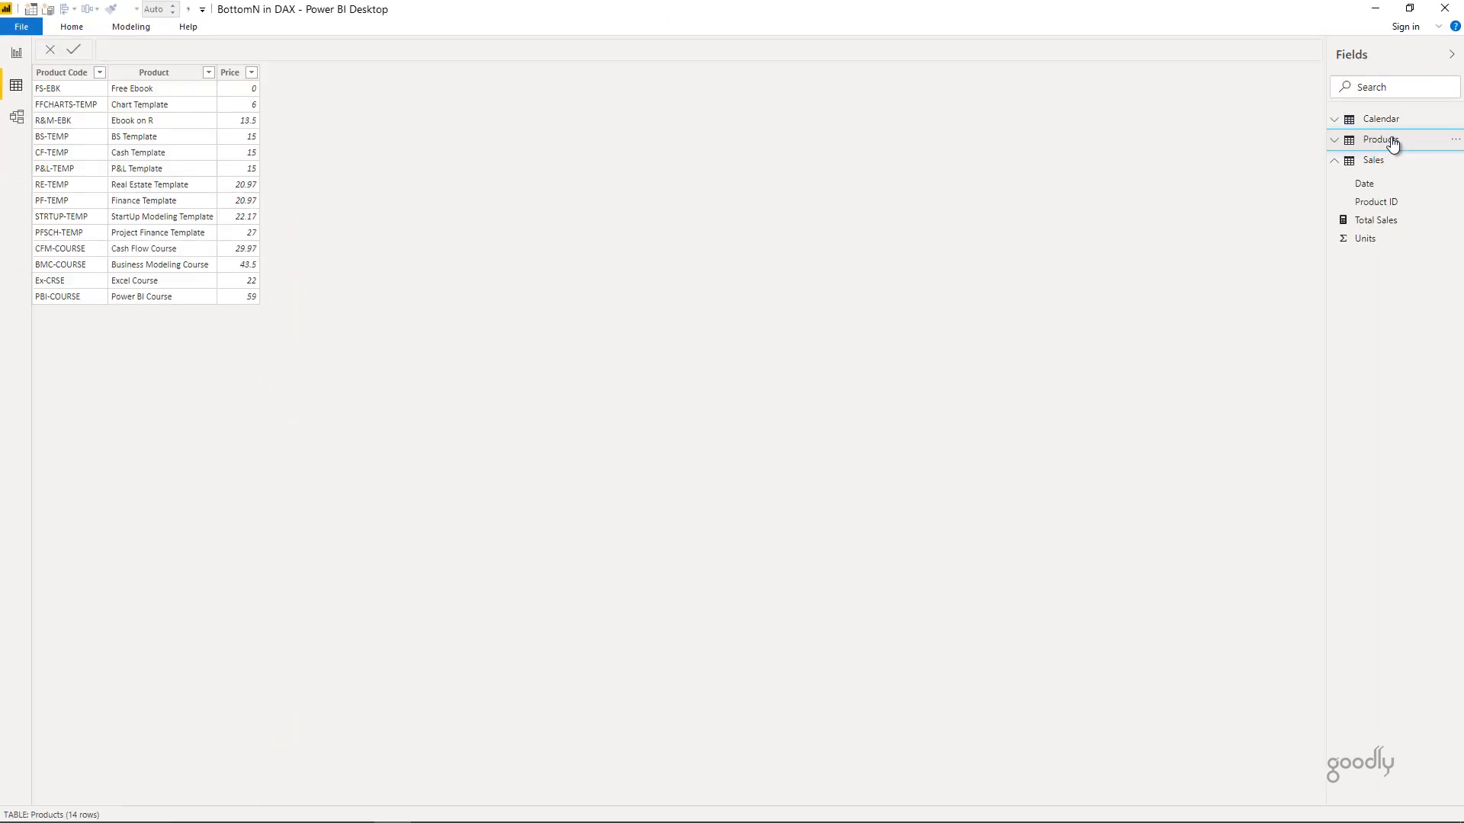
- Examine the formula of the Total Sales measure and return to the report page with the sales matrix
click(1389, 228)
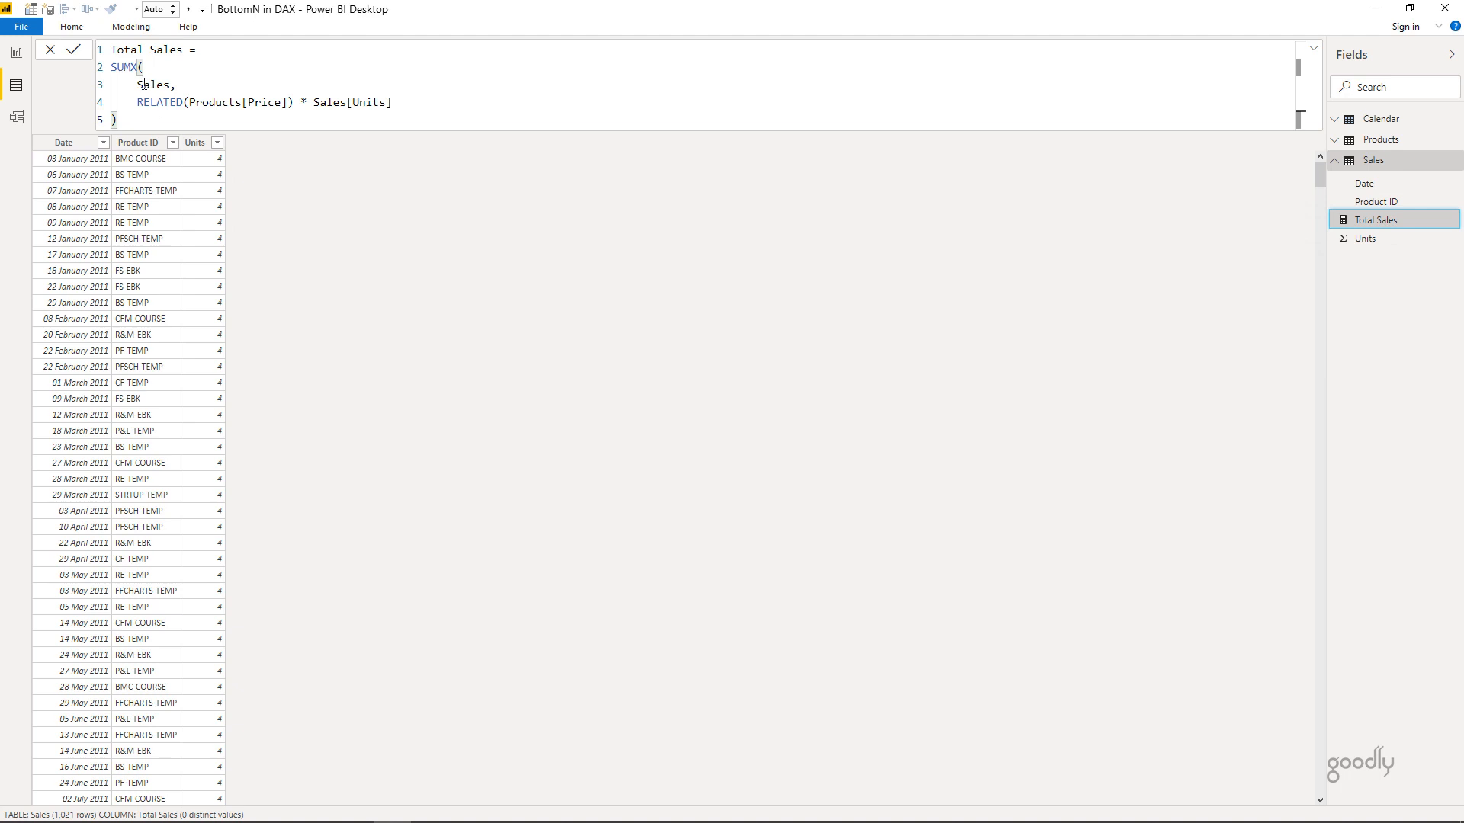
drag(156, 102, 274, 102)
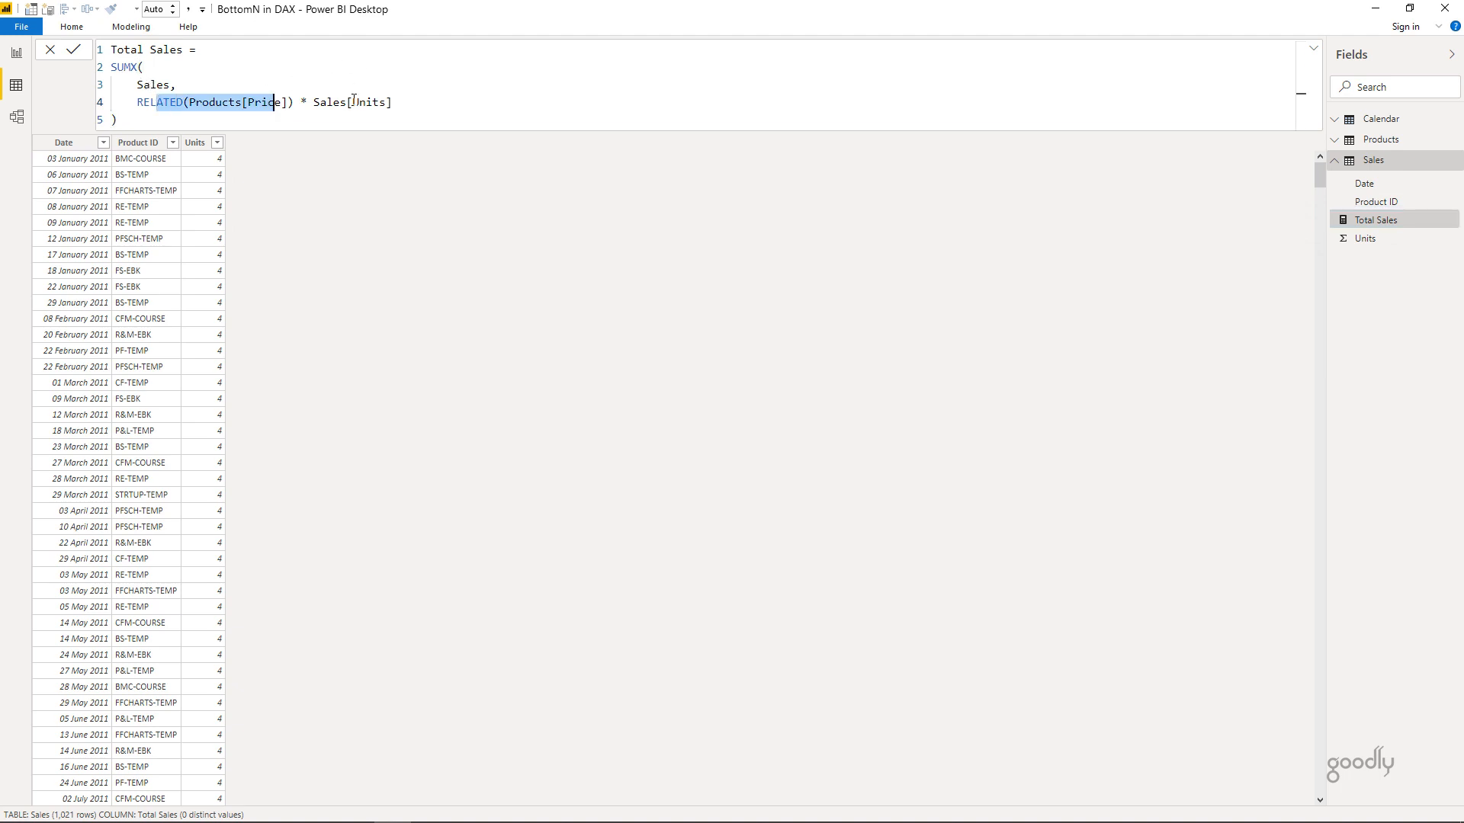
click(16, 52)
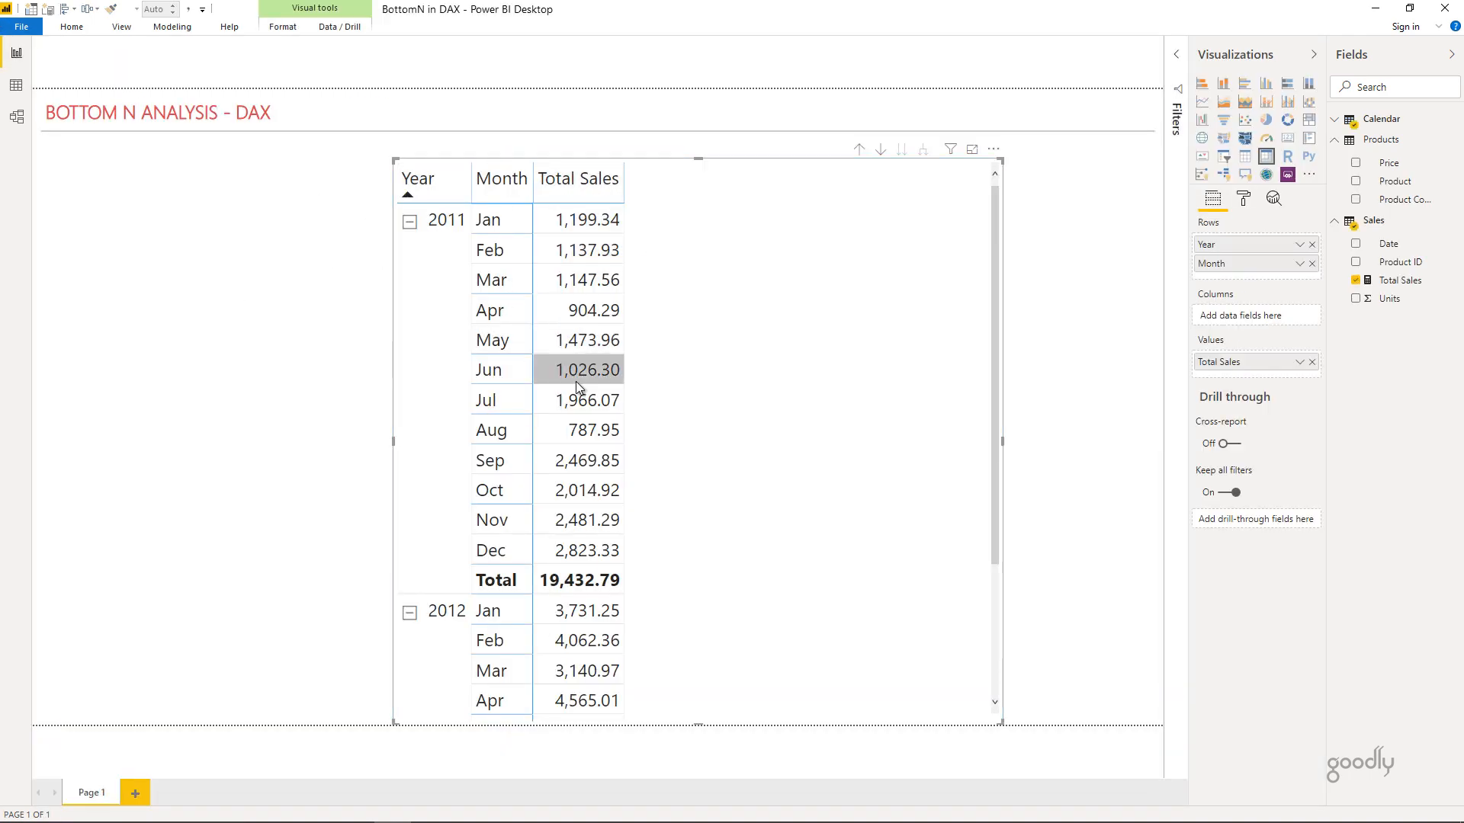
click(235, 354)
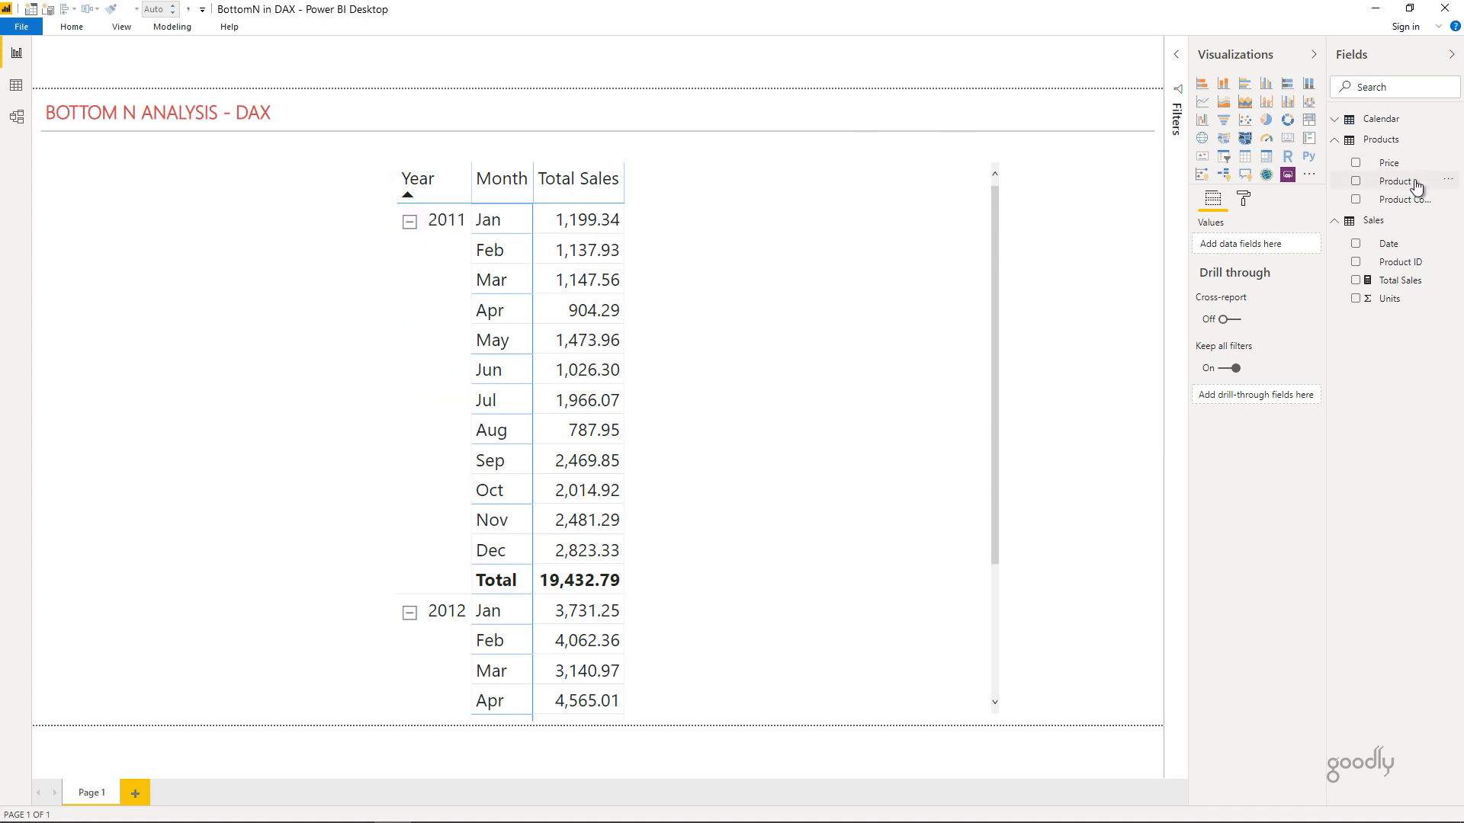
- Break the matrix down by Product below Month to examine each month's product sales, and remove Product again
click(930, 303)
drag(1391, 186, 1268, 279)
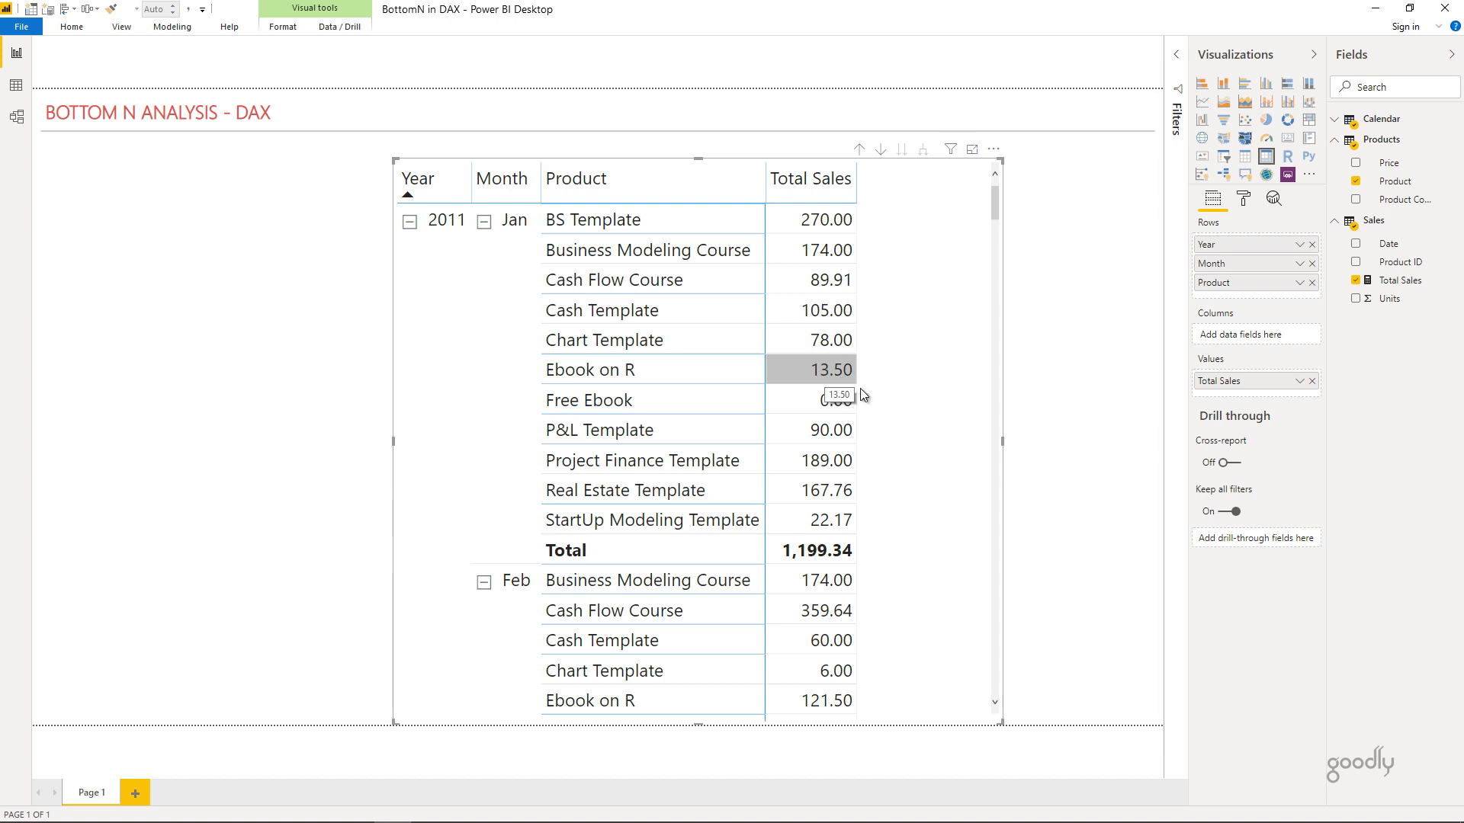
scroll(881, 510, down, 3)
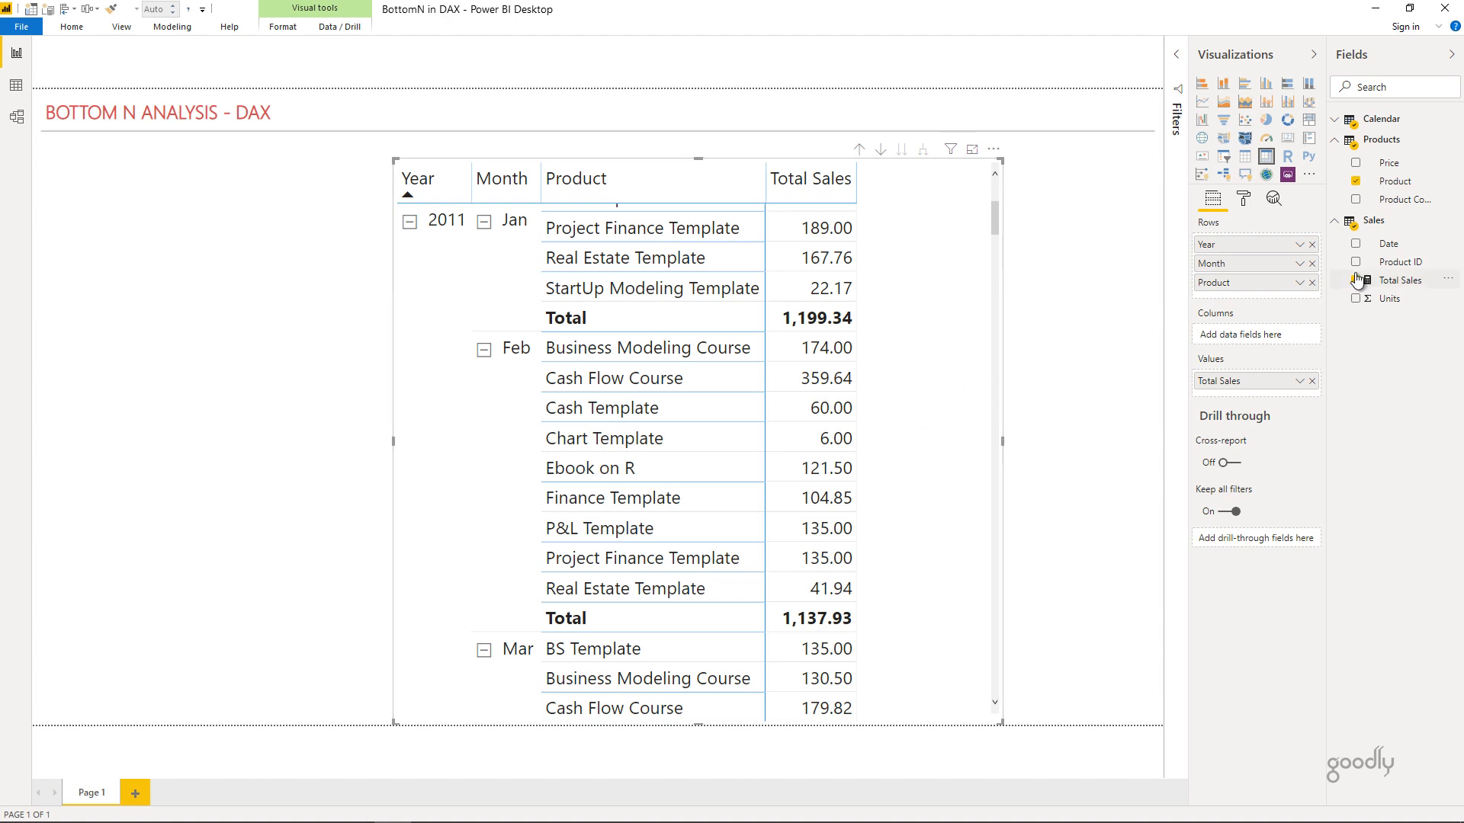
click(1312, 283)
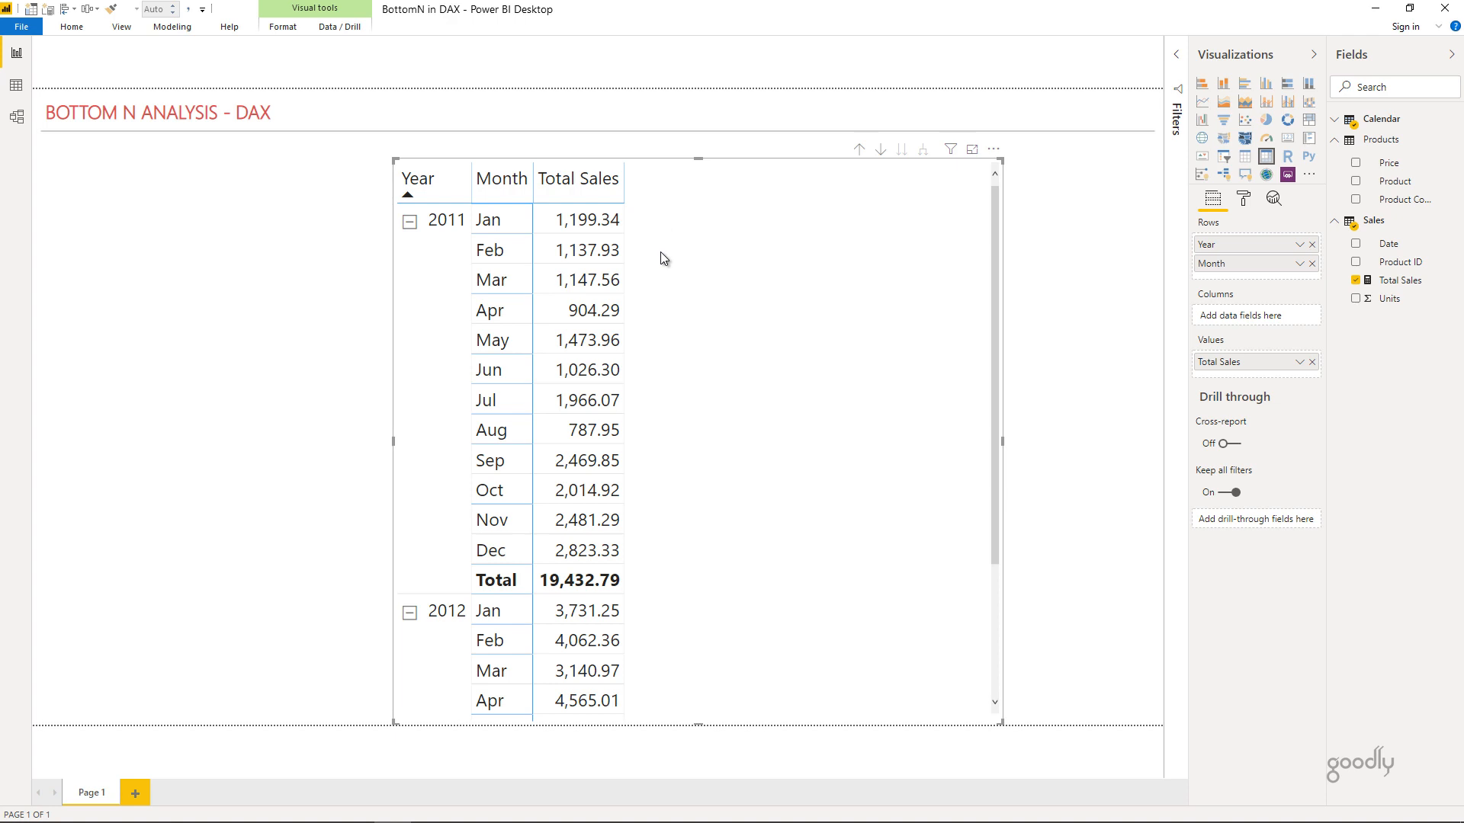
- Create a measure named Least Prod Sales in the Sales table and begin its formula with FILTER over the Products table
right_click(1373, 221)
click(1404, 235)
text(Least Prod Sales =)
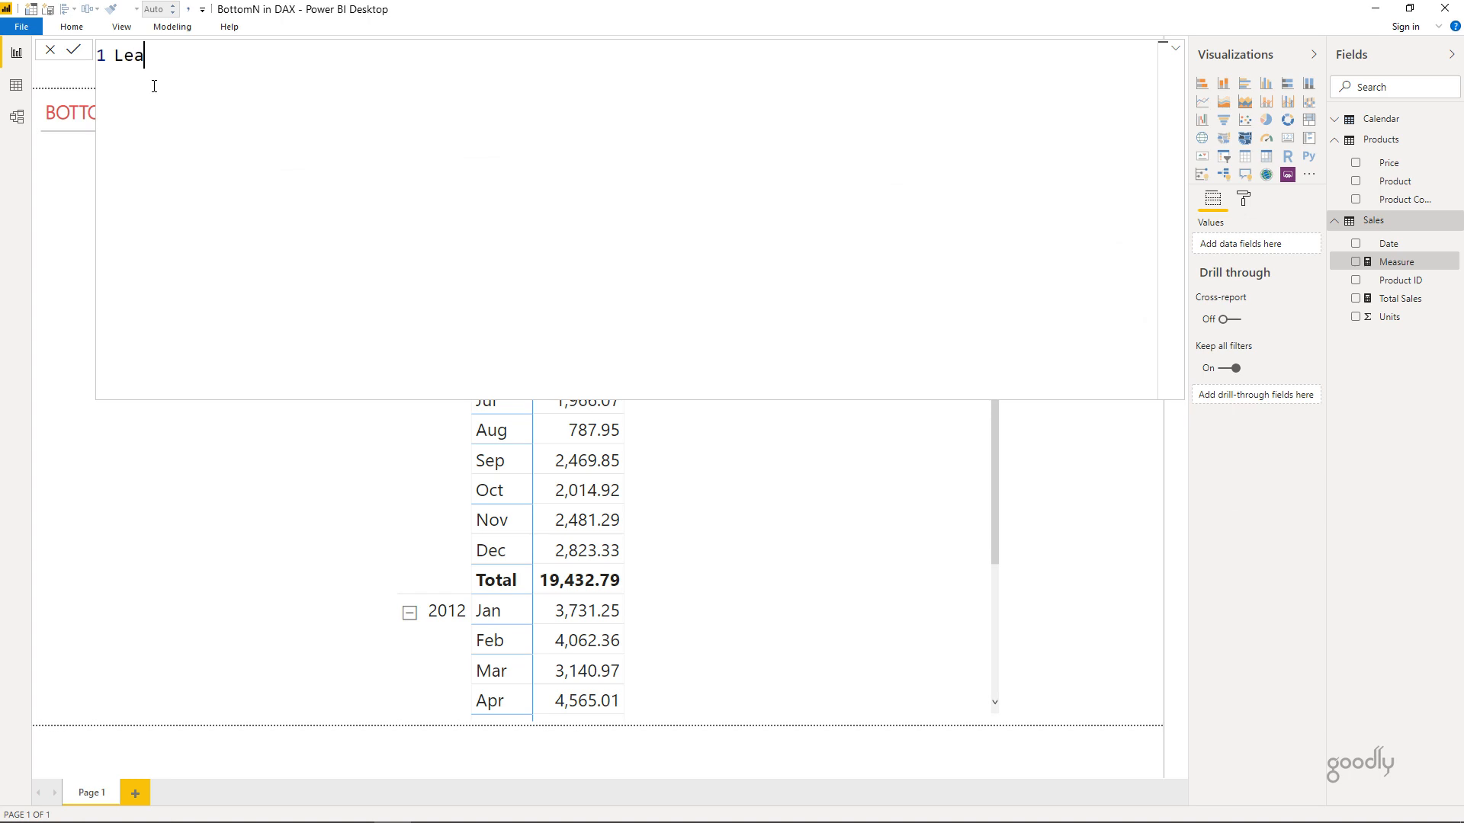
key(shift+Return)
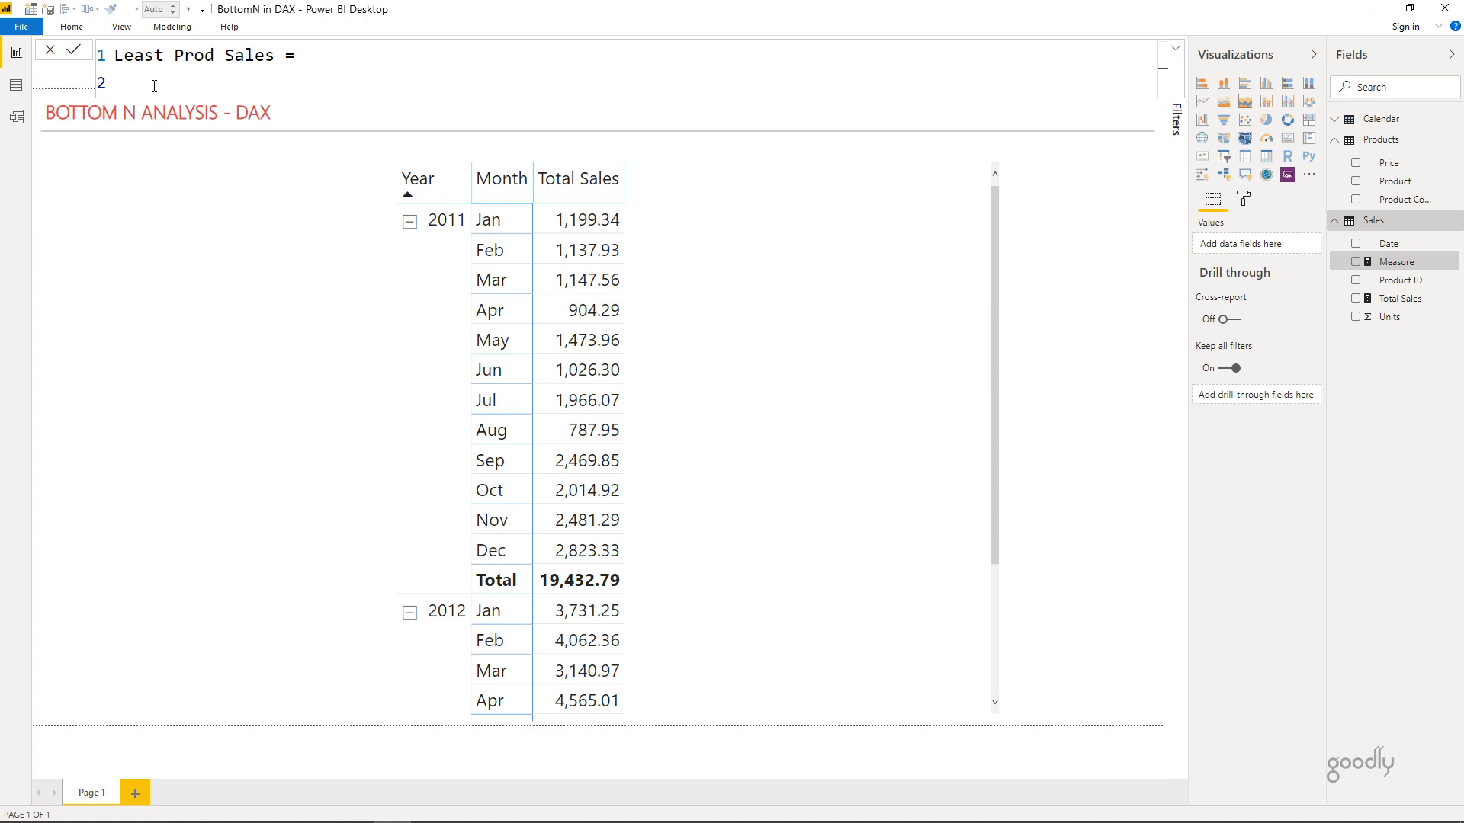
text(FILTER()
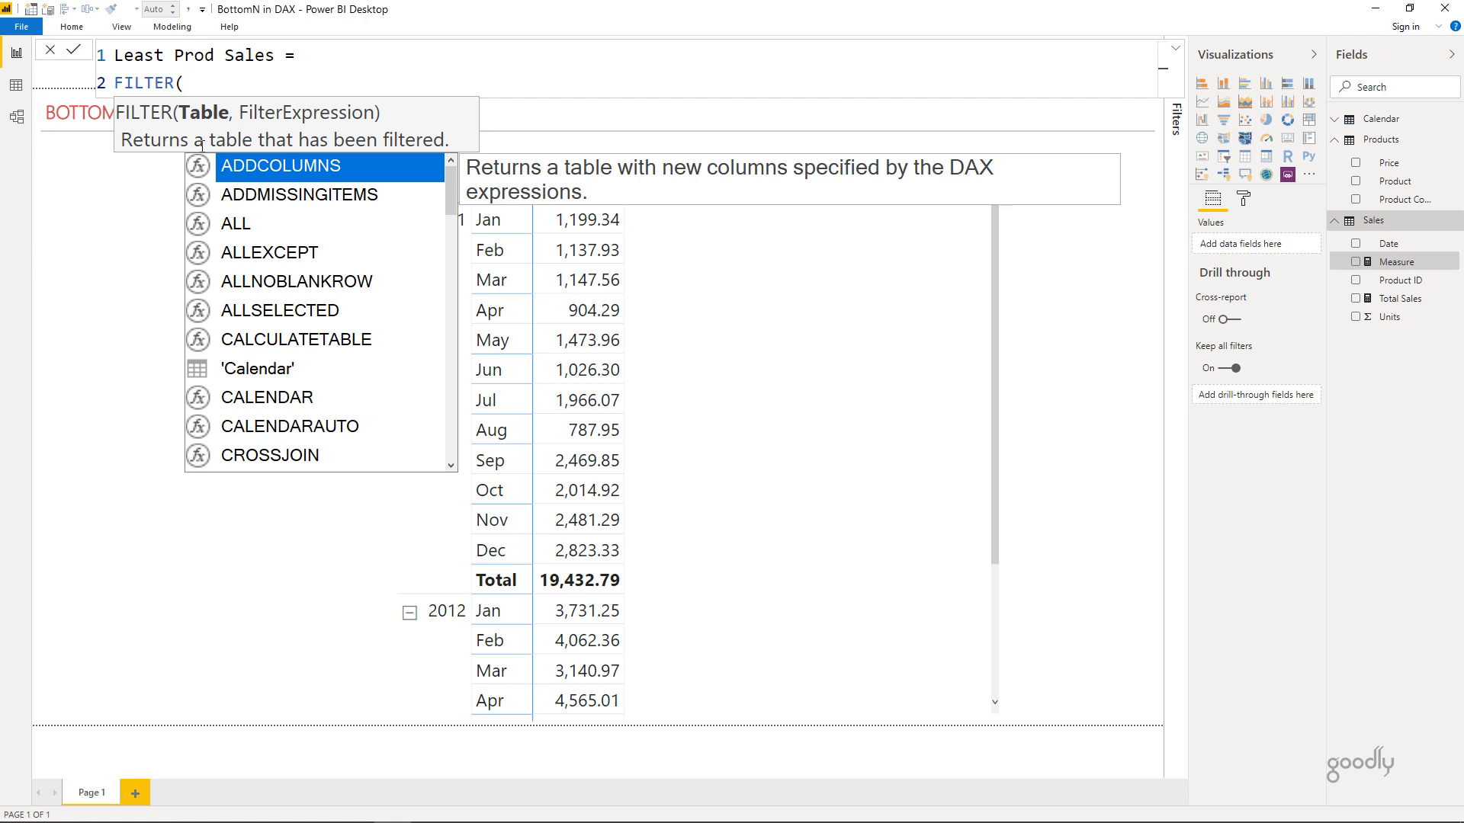
key(shift+Return)
text(Products)
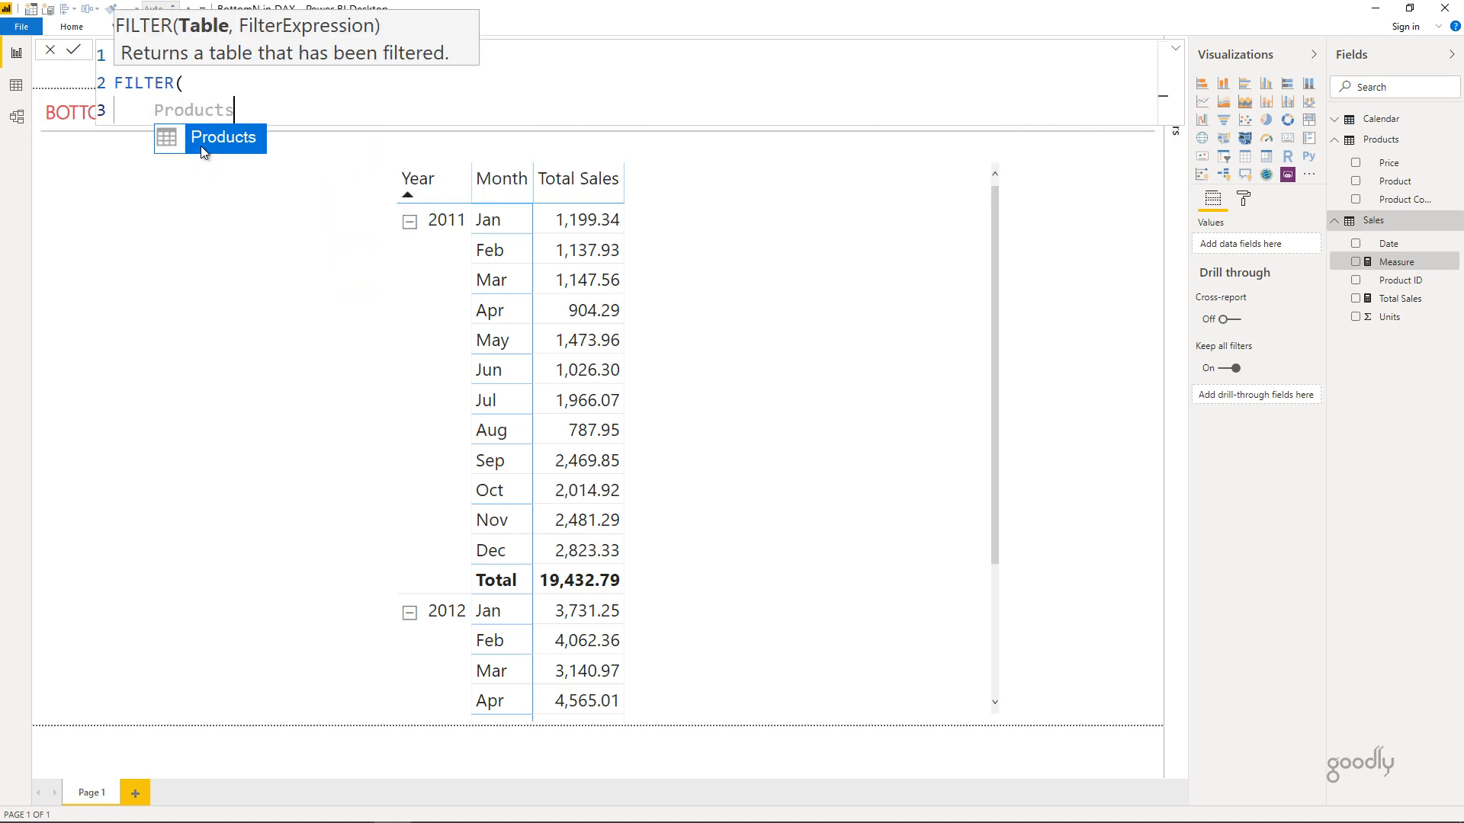
text(,)
key(shift+Return)
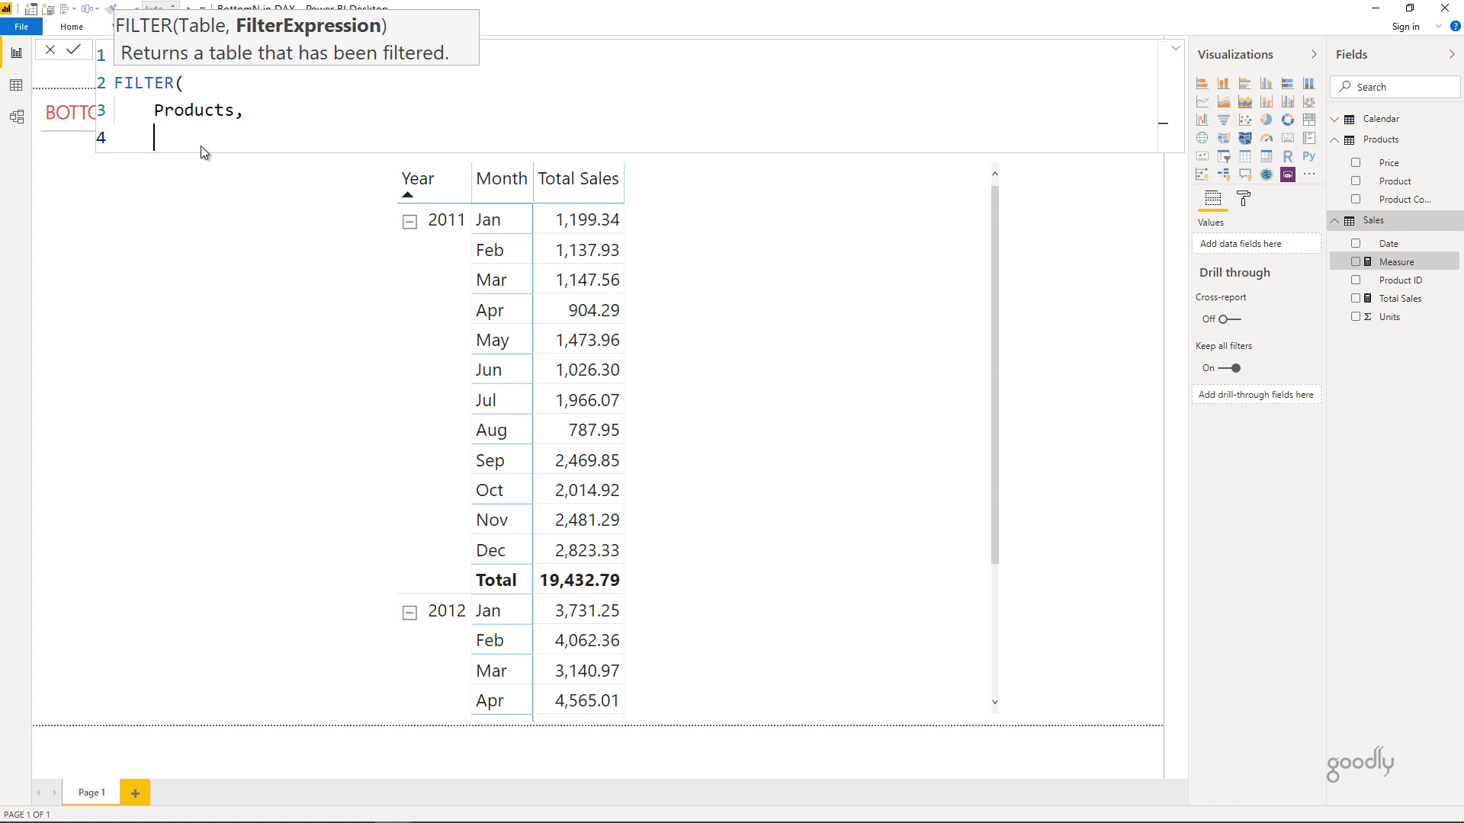
- Add RANKX as the filter expression, ranking the Products table by [Total Sales]
text(rank)
key(Tab)
key(shift+Return)
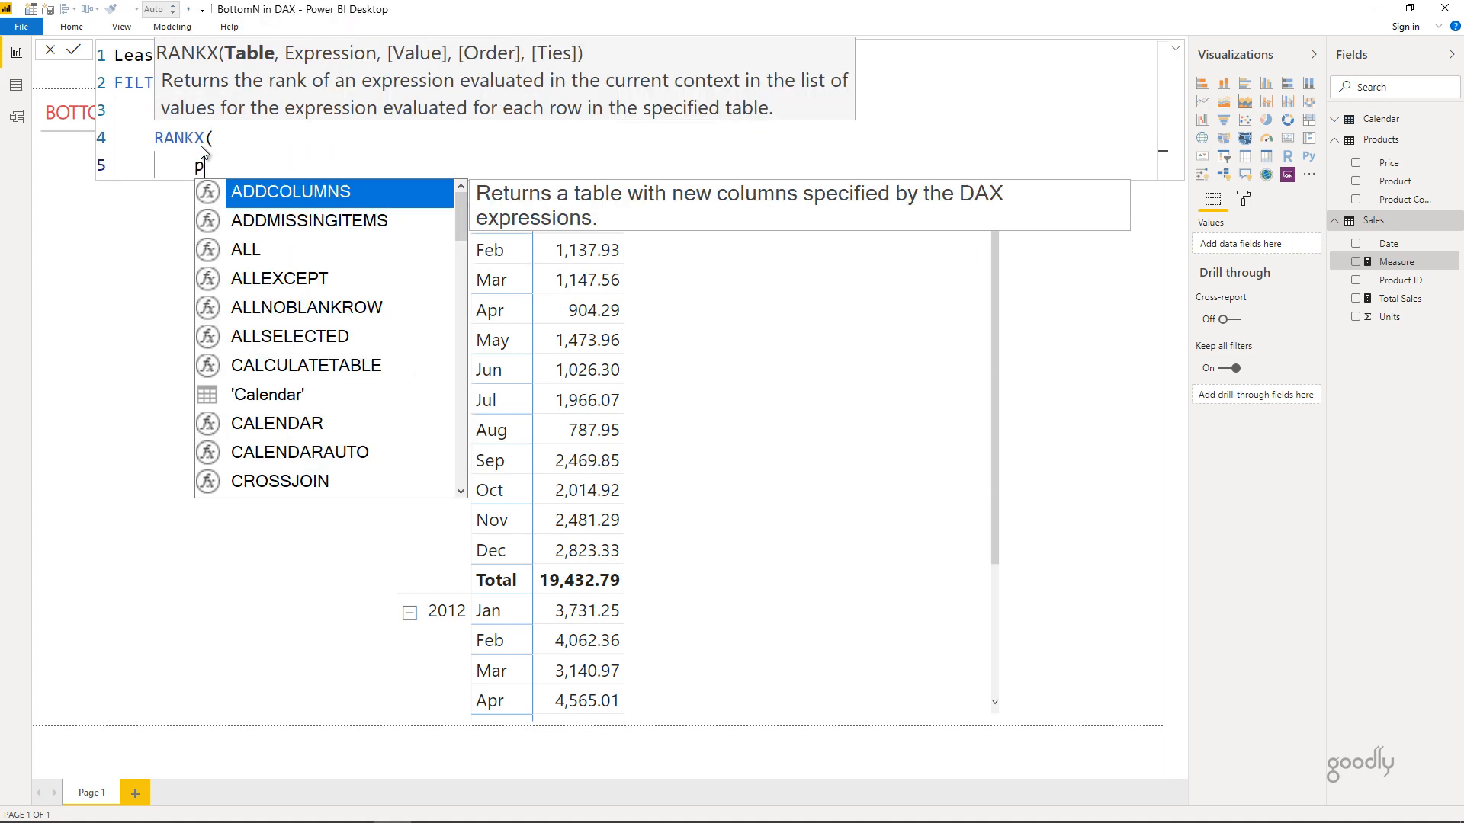
text(Products,)
key(shift+Return)
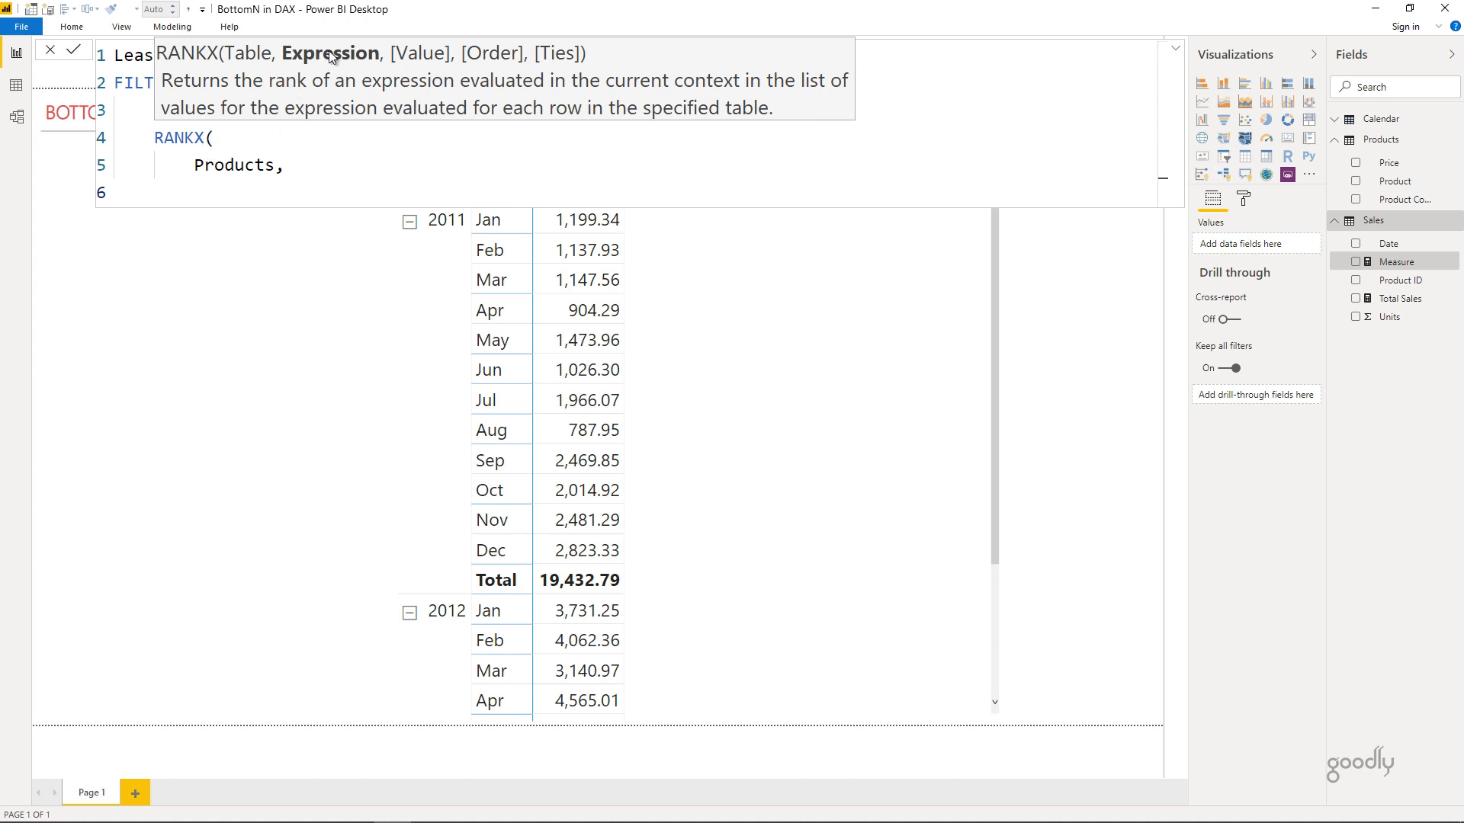
text([to)
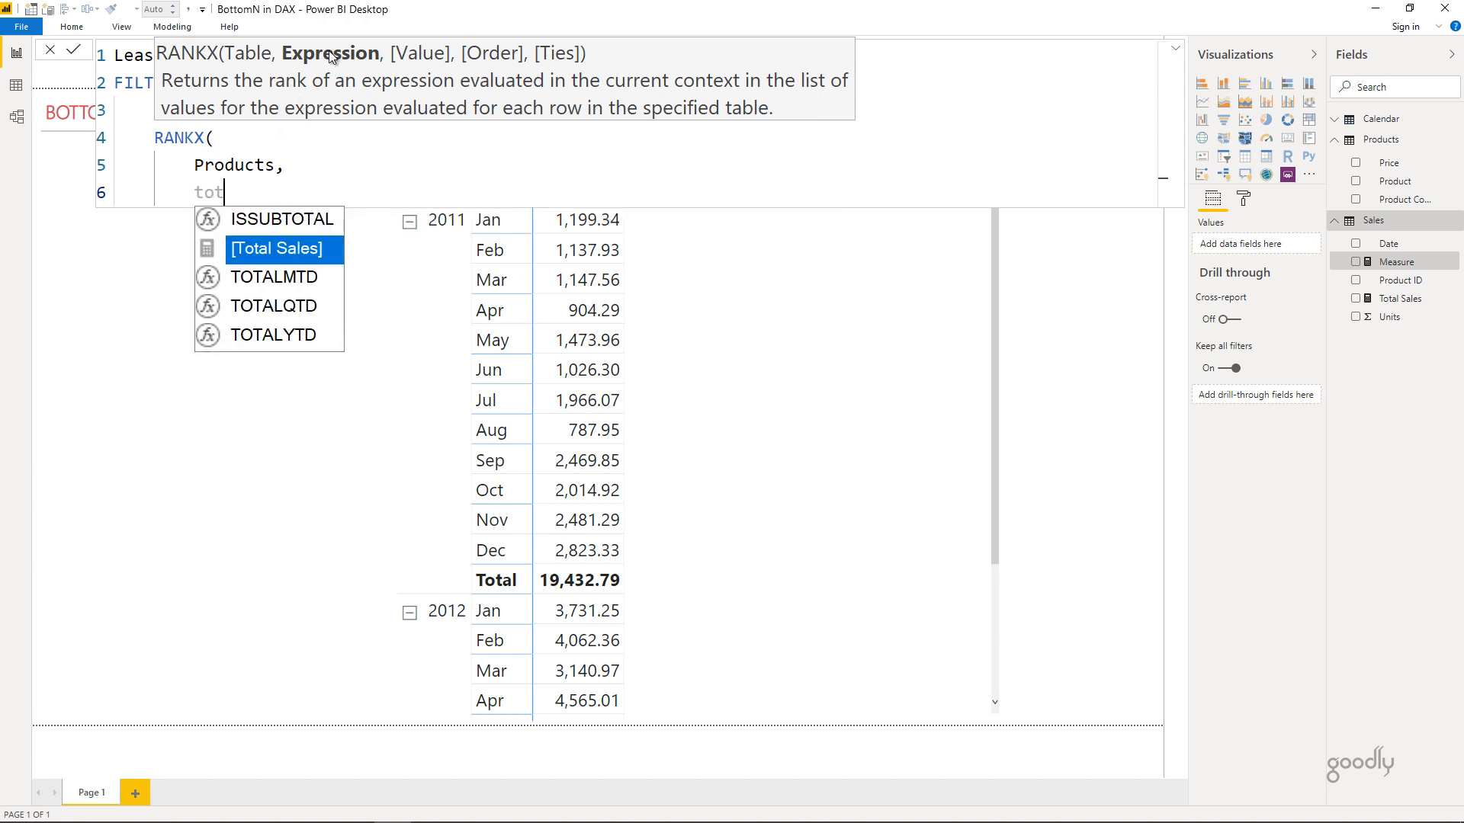
key(Tab)
text(,)
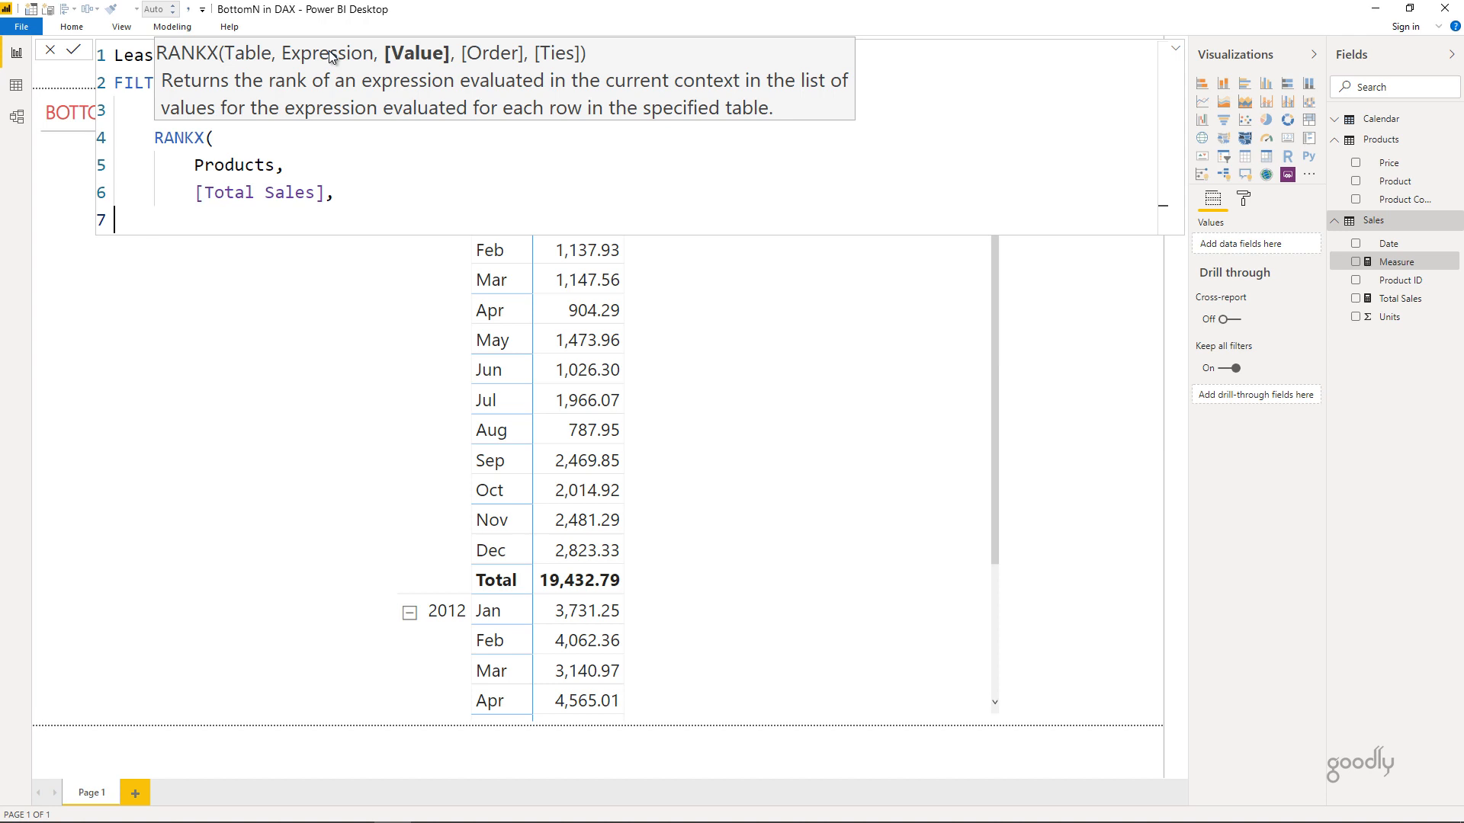
- Leave the RANKX value argument blank, set order ASC and ties Dense, and close both the RANKX and FILTER functions
text(,)
key(shift+Return)
text(ASC)
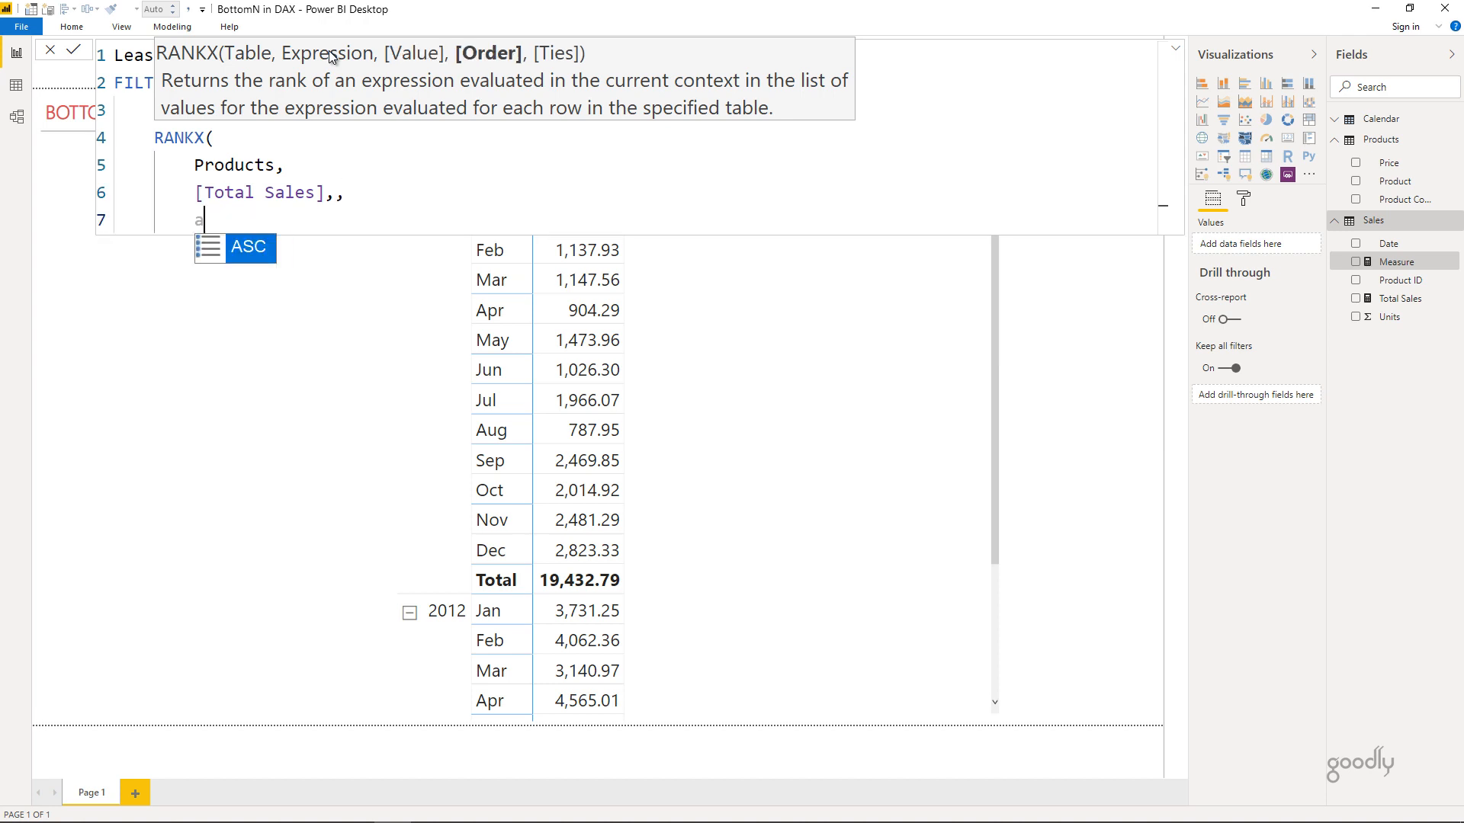
text(,)
key(shift+Return)
text(Dense)
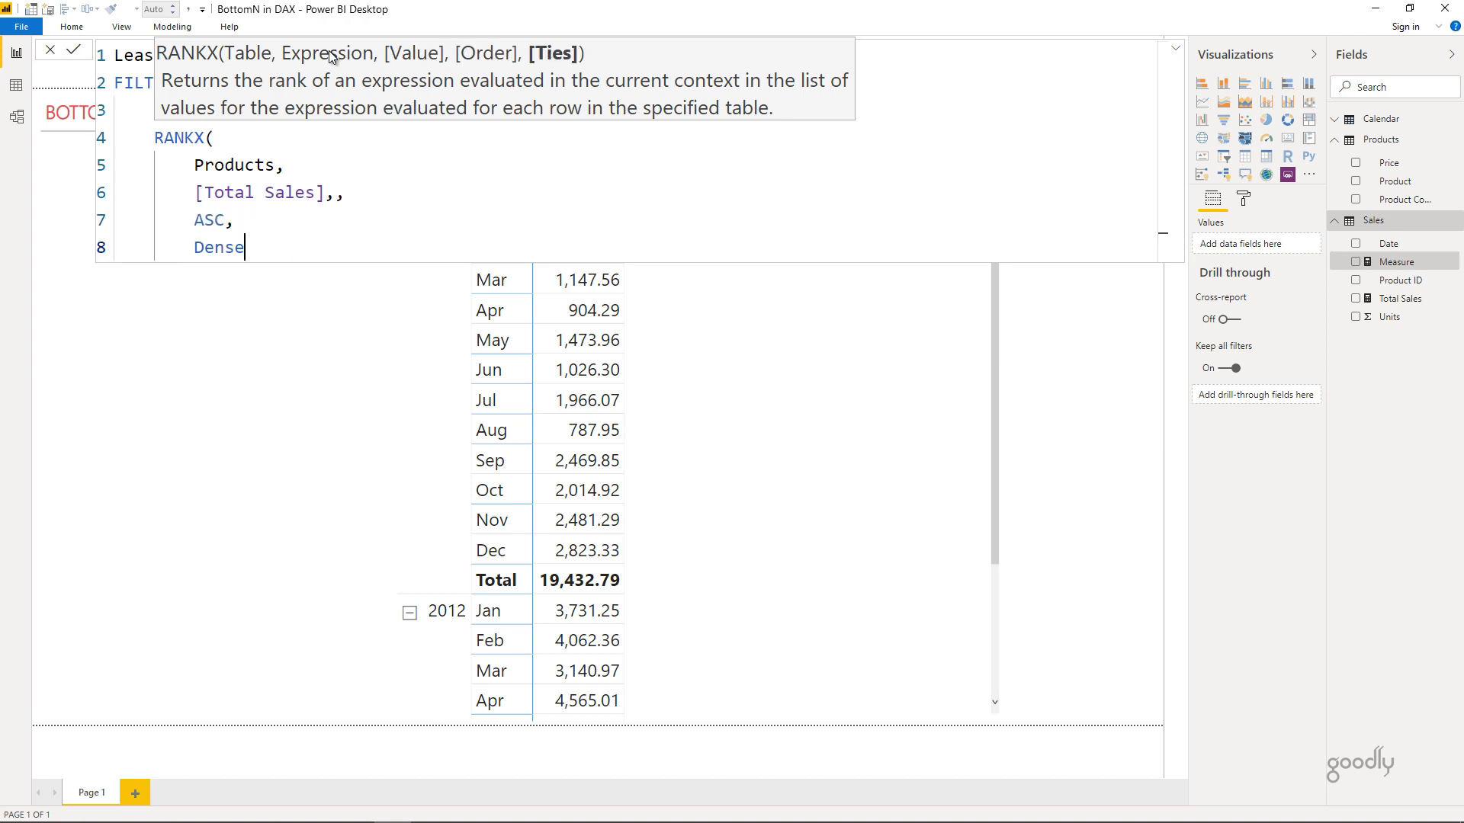
key(shift+Return)
text())
key(shift+Return)
text())
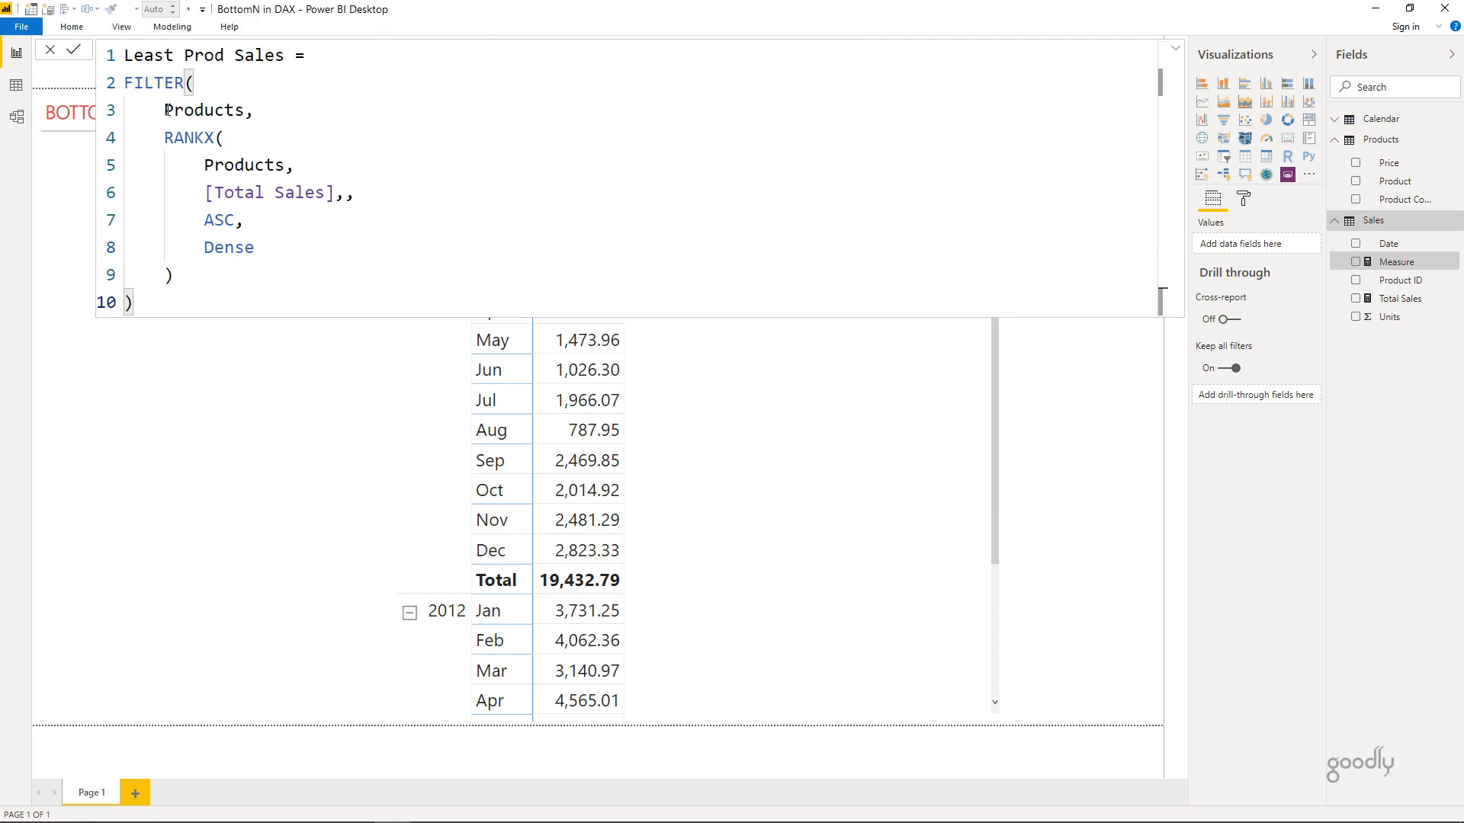
- Complete the filter condition so that the RANKX result must equal 2
drag(165, 110, 235, 110)
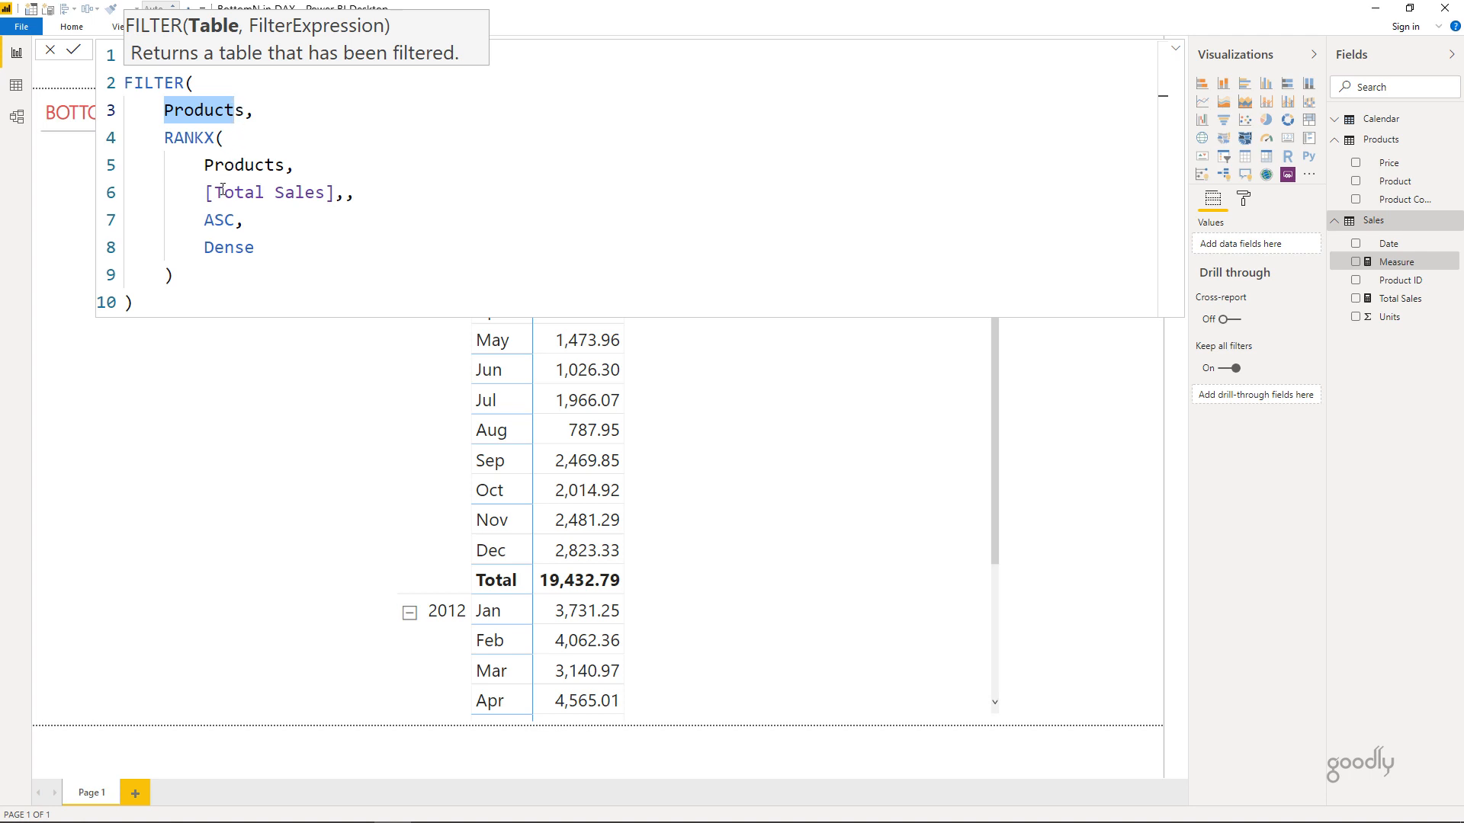
drag(224, 192, 305, 192)
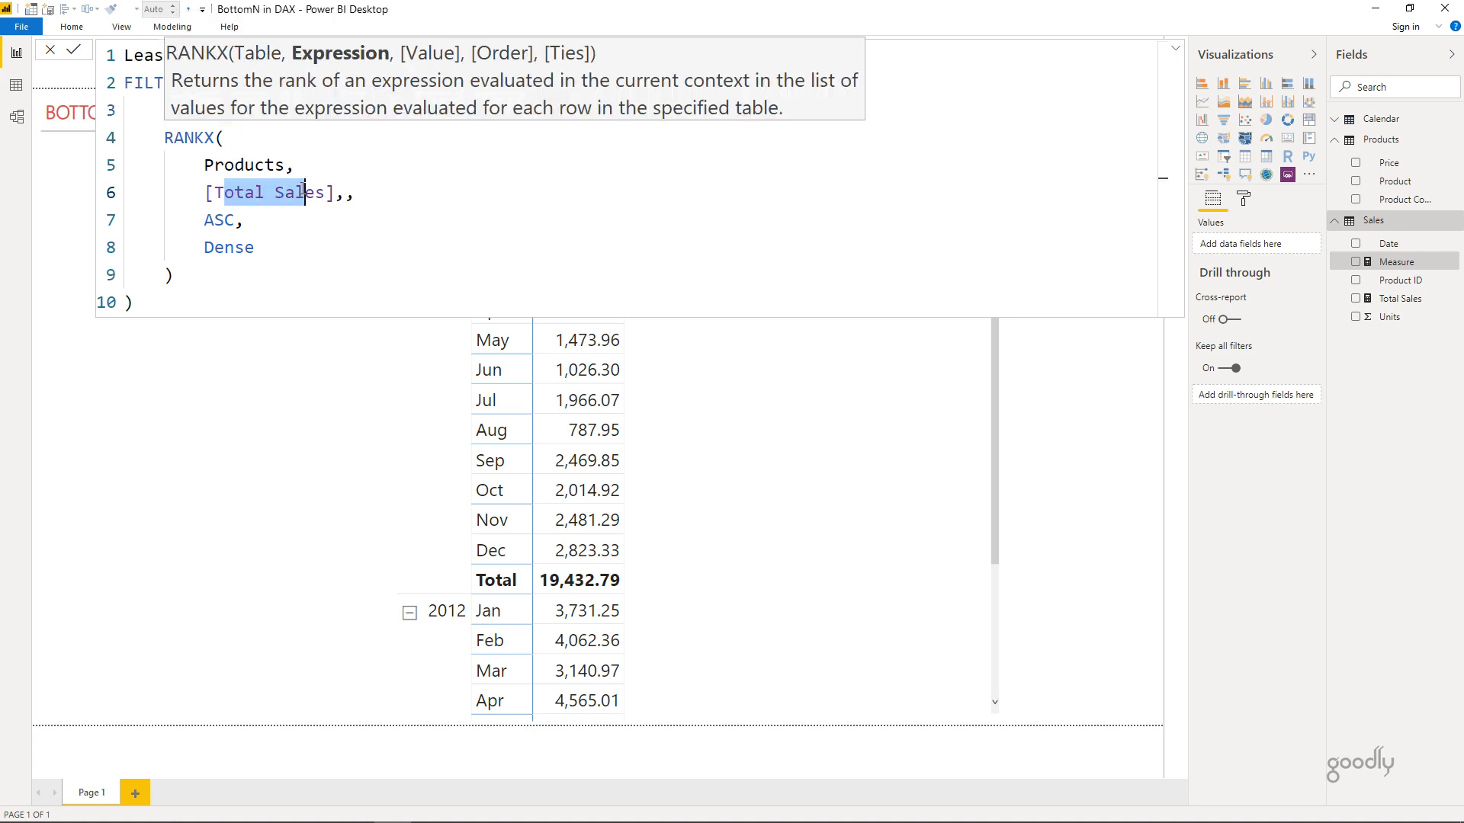
click(235, 216)
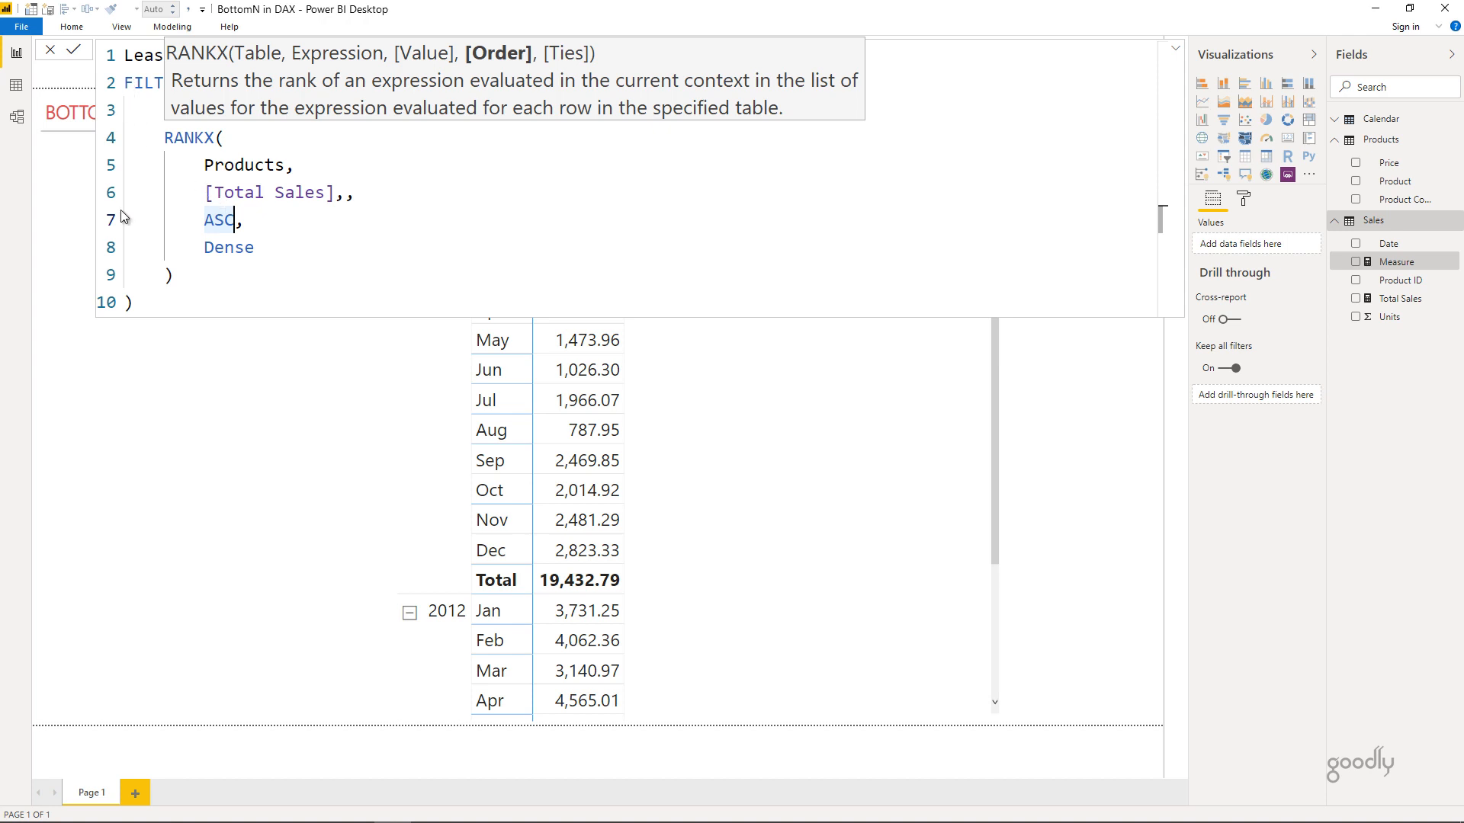
click(177, 277)
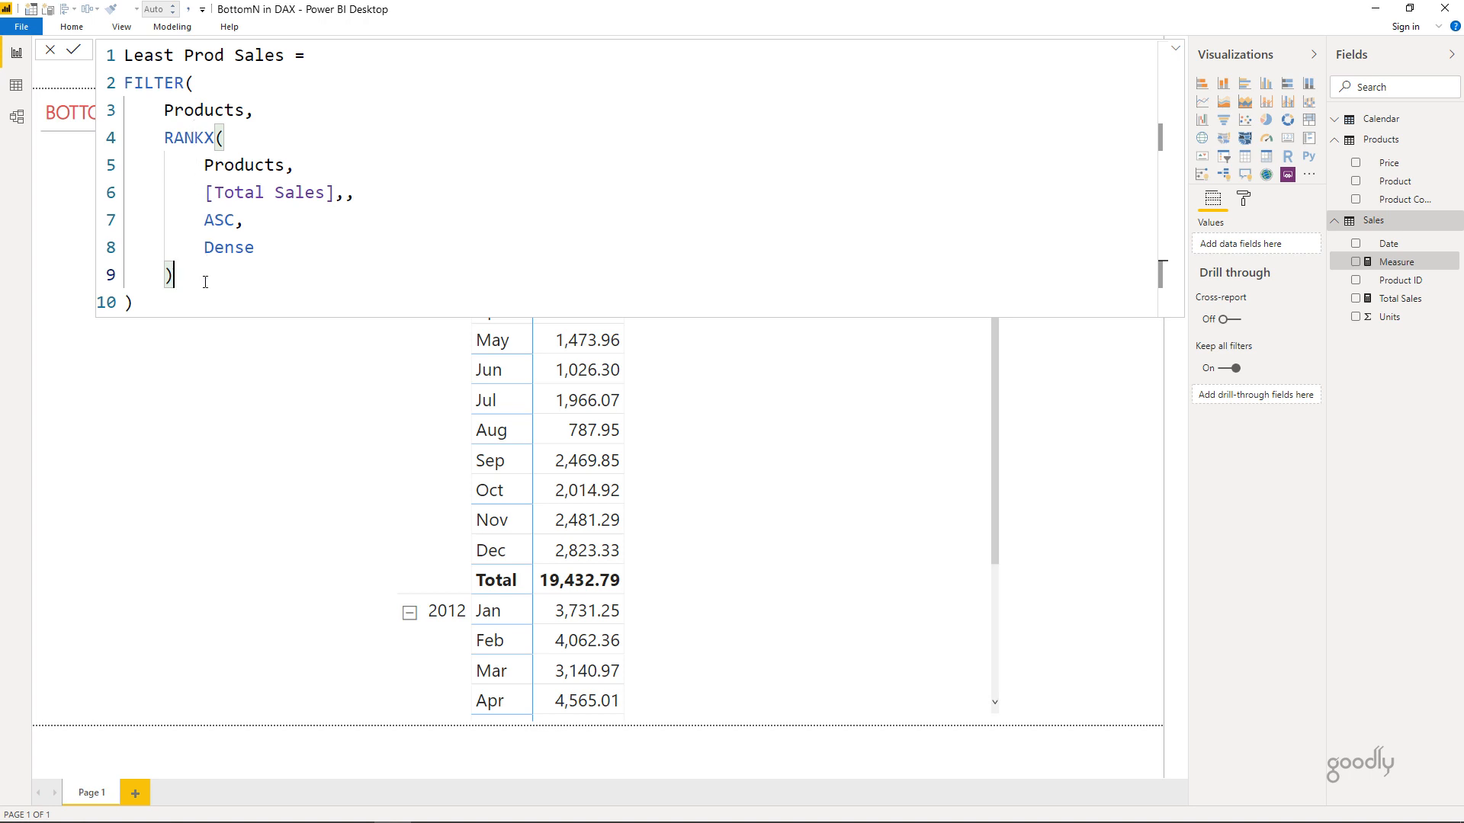
text(= 1)
key(BackSpace)
text(2)
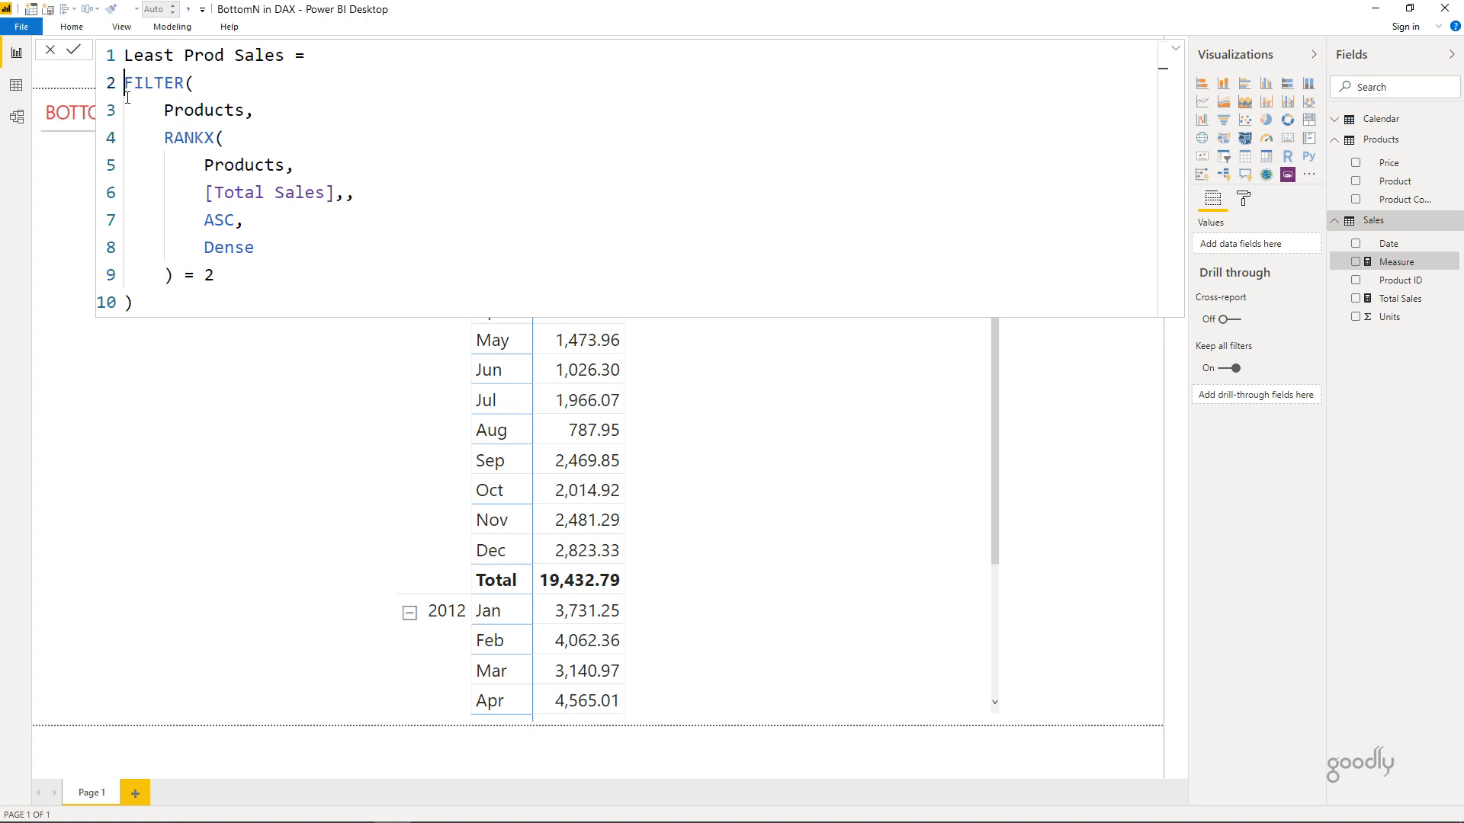
- Insert CALCULATE ahead of the FILTER block, with [Total Sales] as its expression
drag(124, 82, 137, 304)
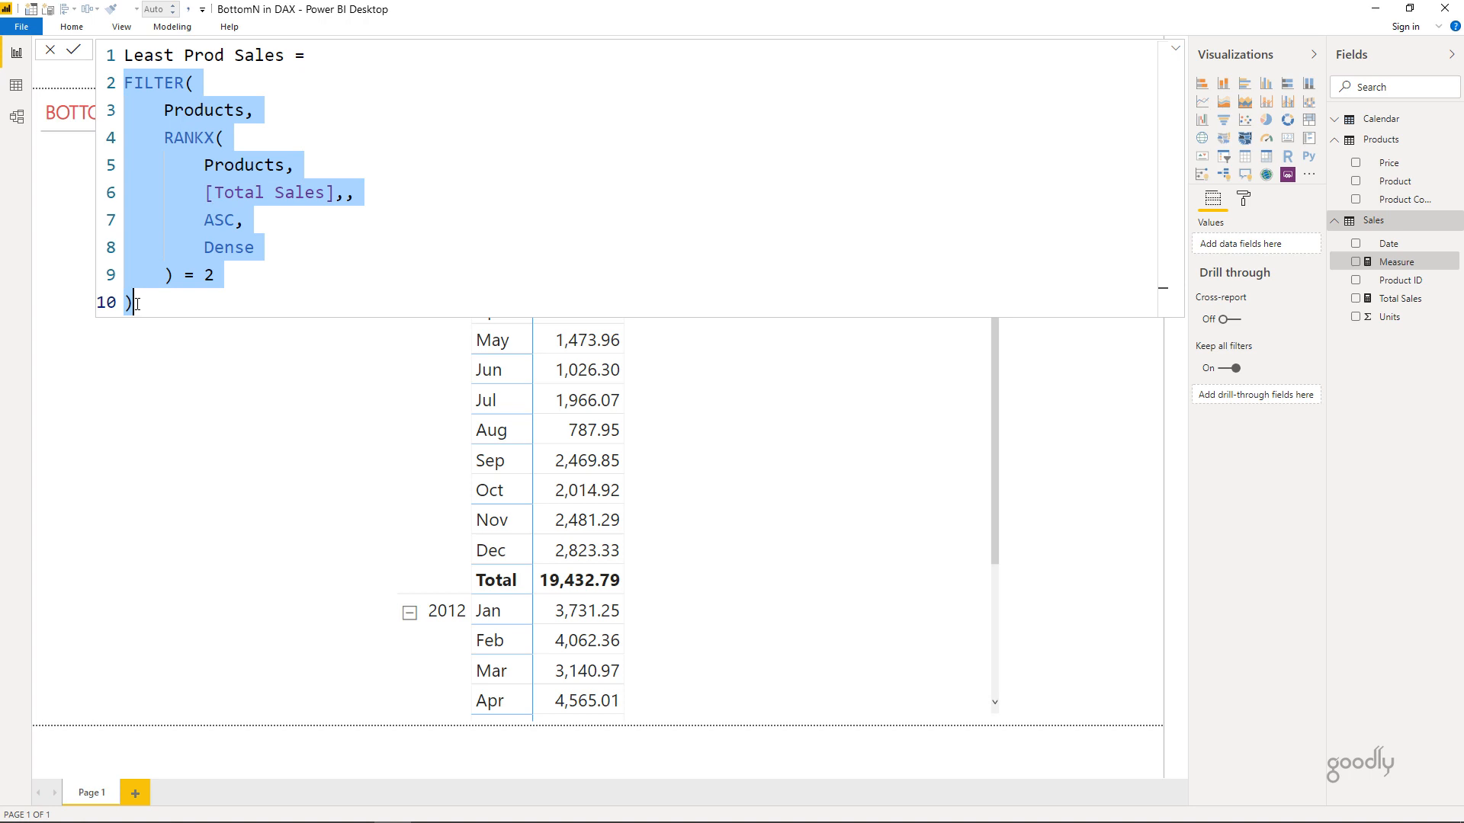
click(139, 83)
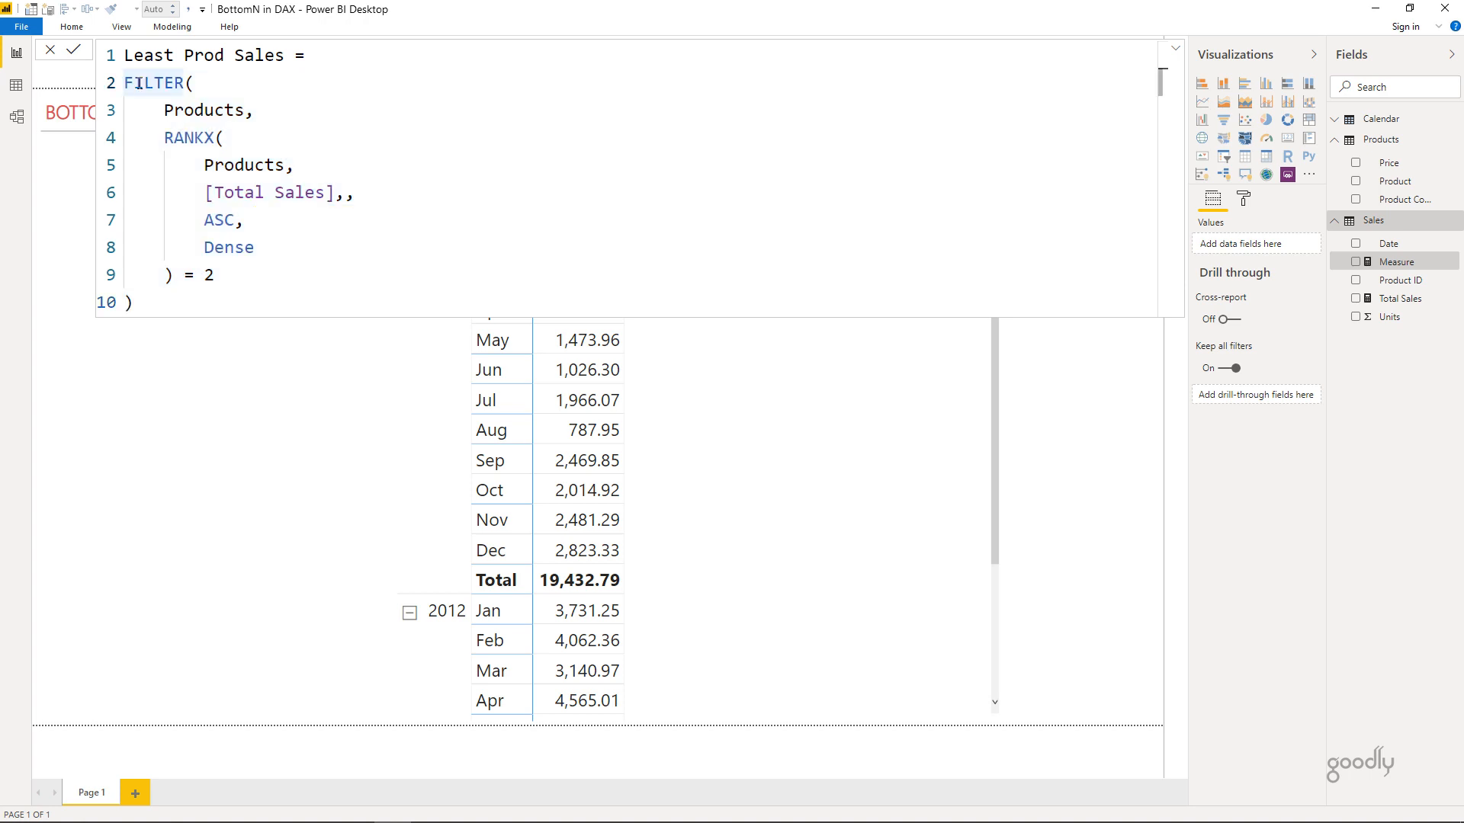
text(cal)
key(shift+Return)
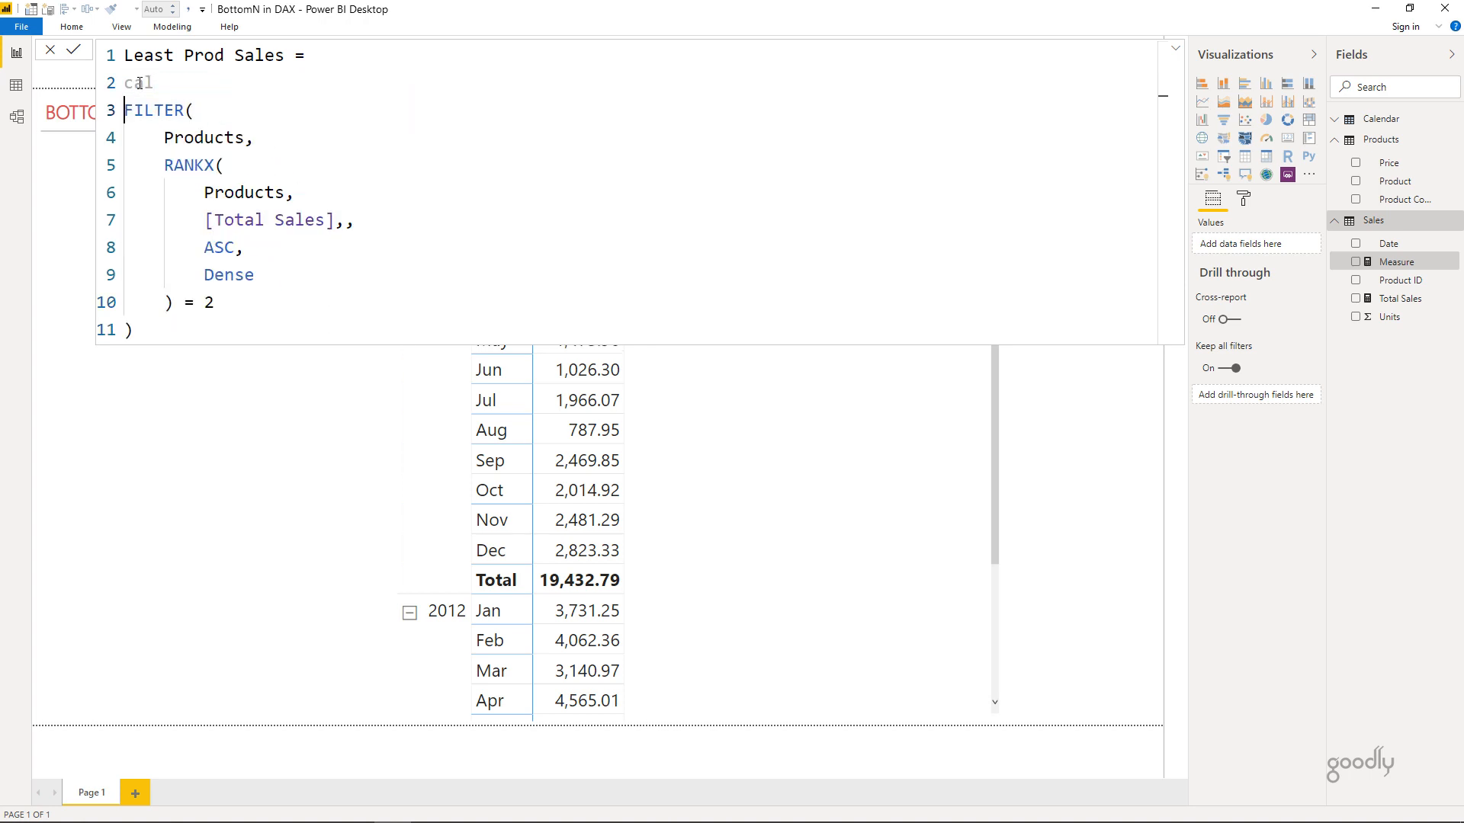
key(Left)
text(CULATE()
key(shift+Return)
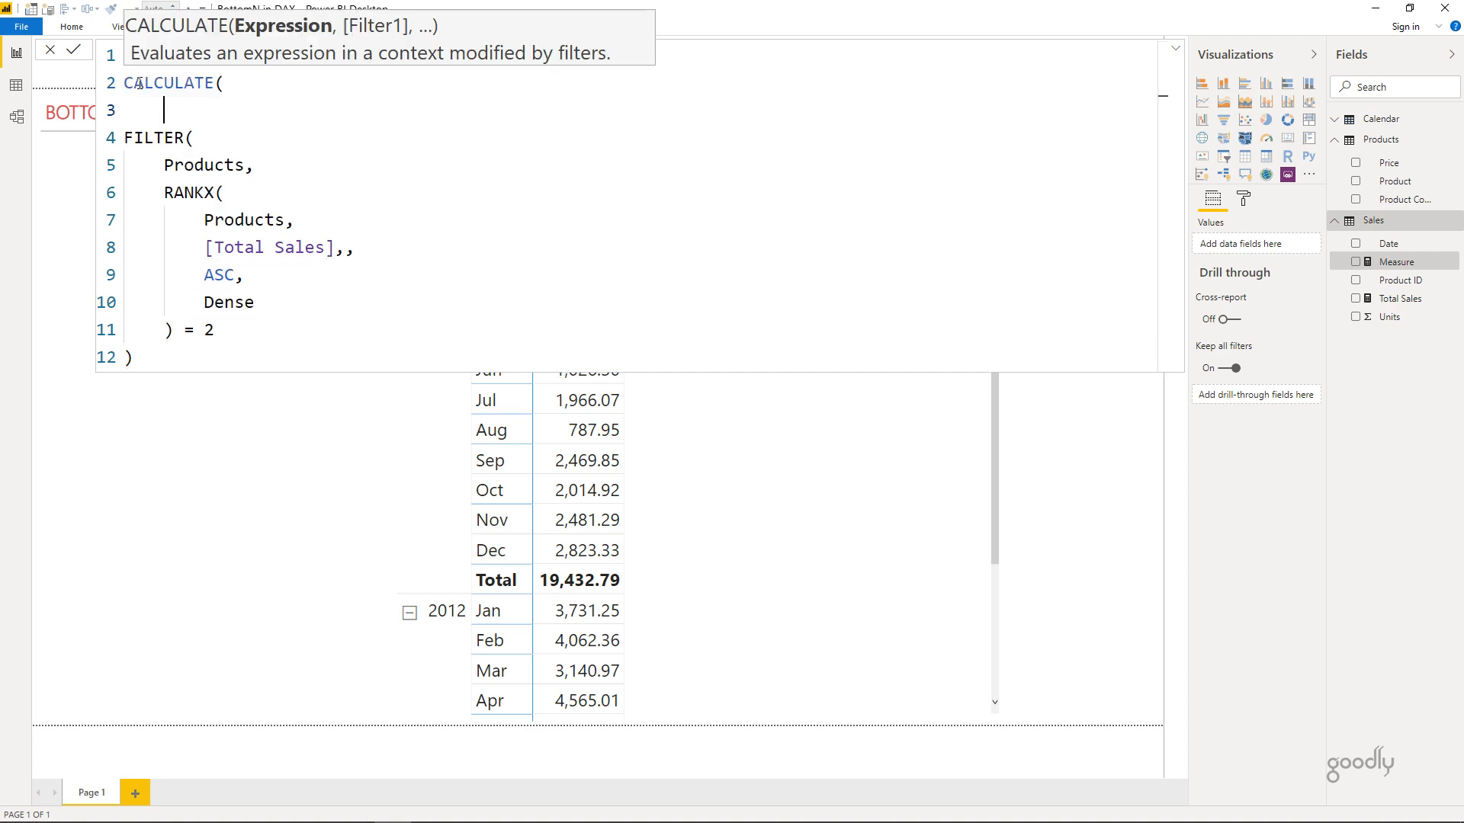
text(tot)
key(Tab)
text(,)
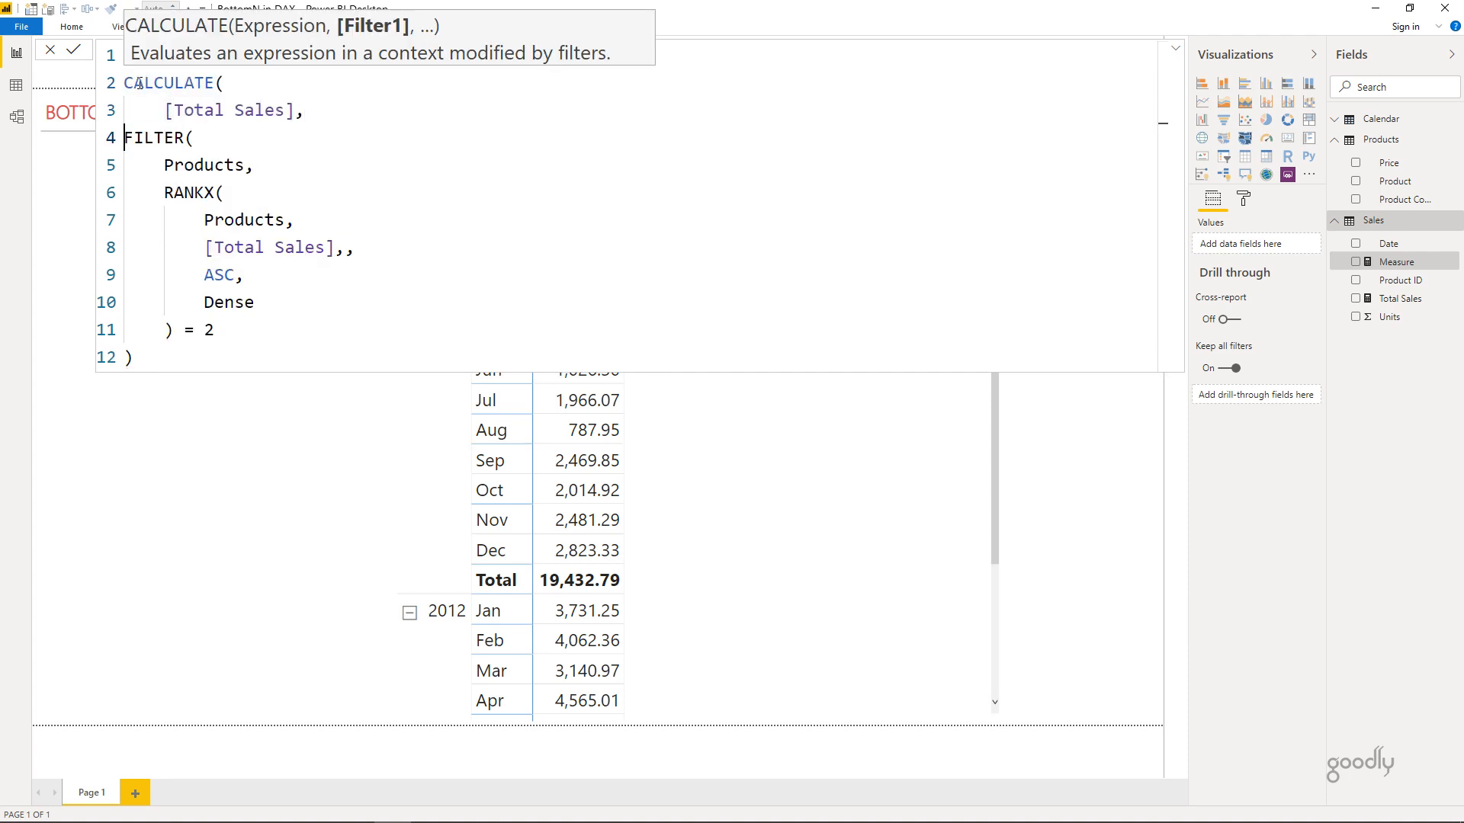
- Indent the whole FILTER block one level inside CALCULATE and add a new line below it
key(shift+Down)
key(shift+Down)
key(shift+Down)
key(shift+Down)
key(shift+Down)
key(shift+Down)
key(shift+Down)
key(shift+Down)
key(shift+Down)
key(Tab)
key(Right)
key(shift+Return)
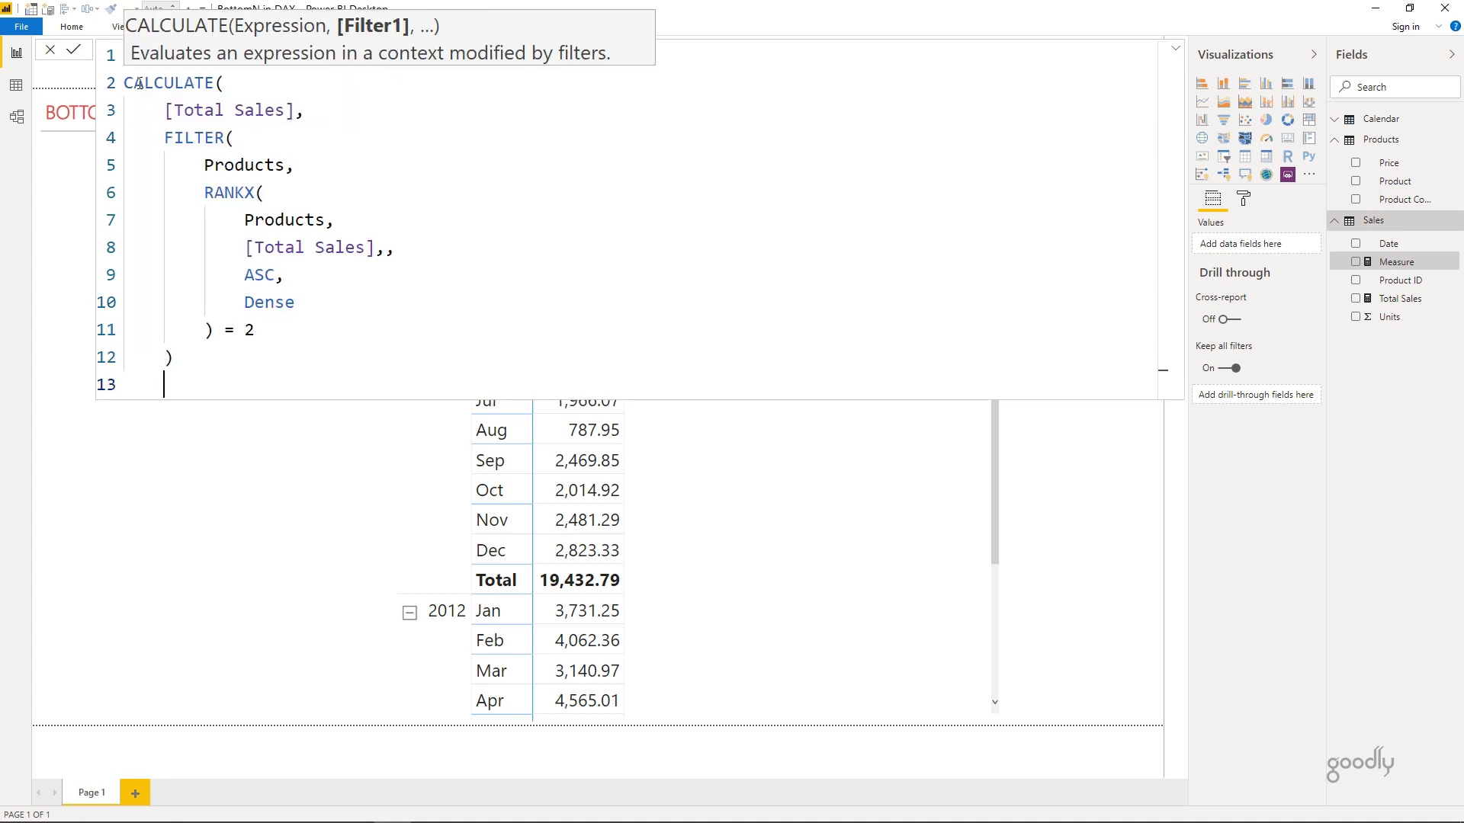
- Close CALCULATE and commit the Least Prod Sales measure, and add it to the matrix values, widening the visual to the left
text())
key(Return)
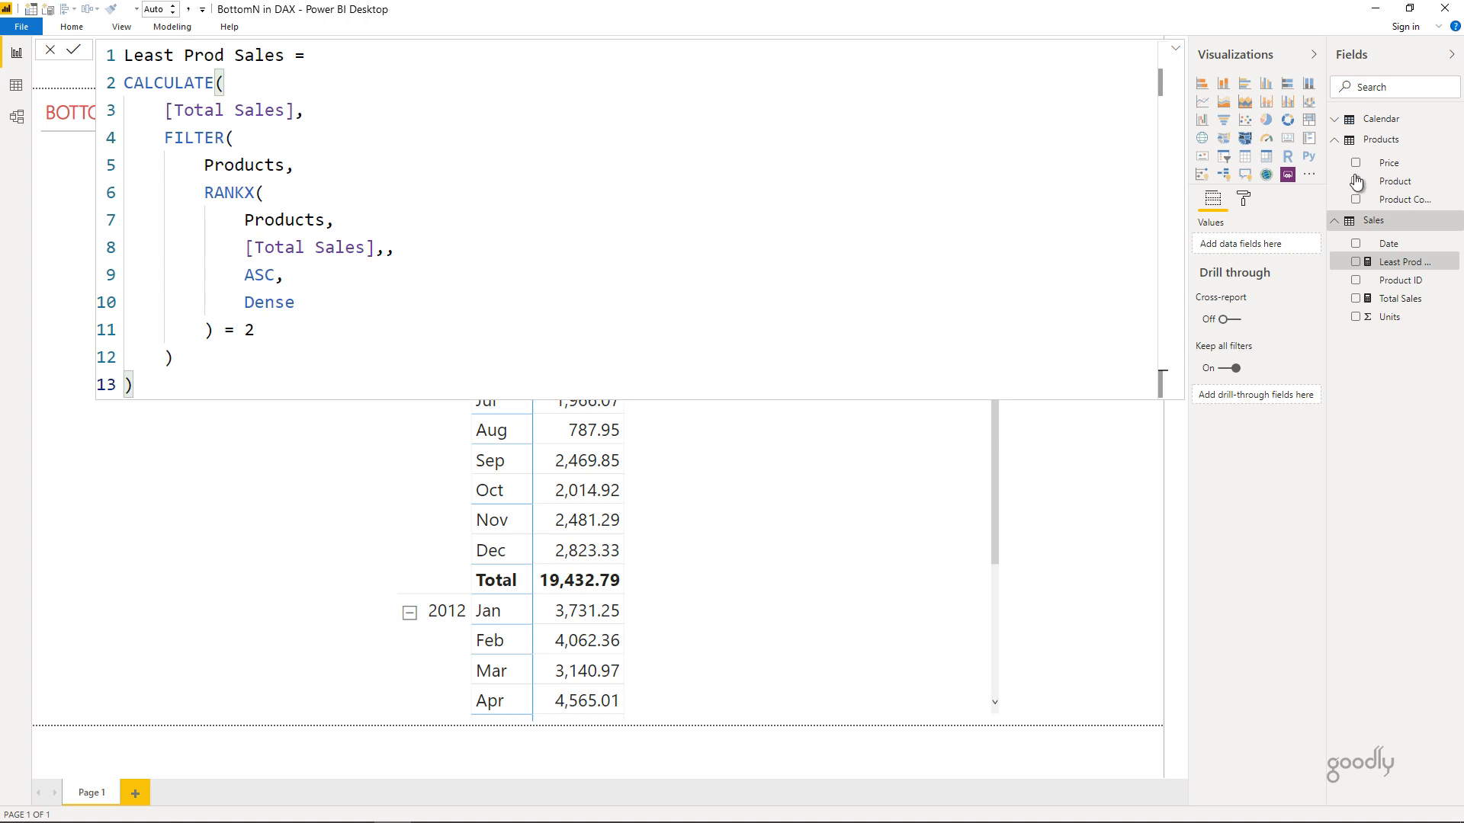
drag(1385, 263, 945, 297)
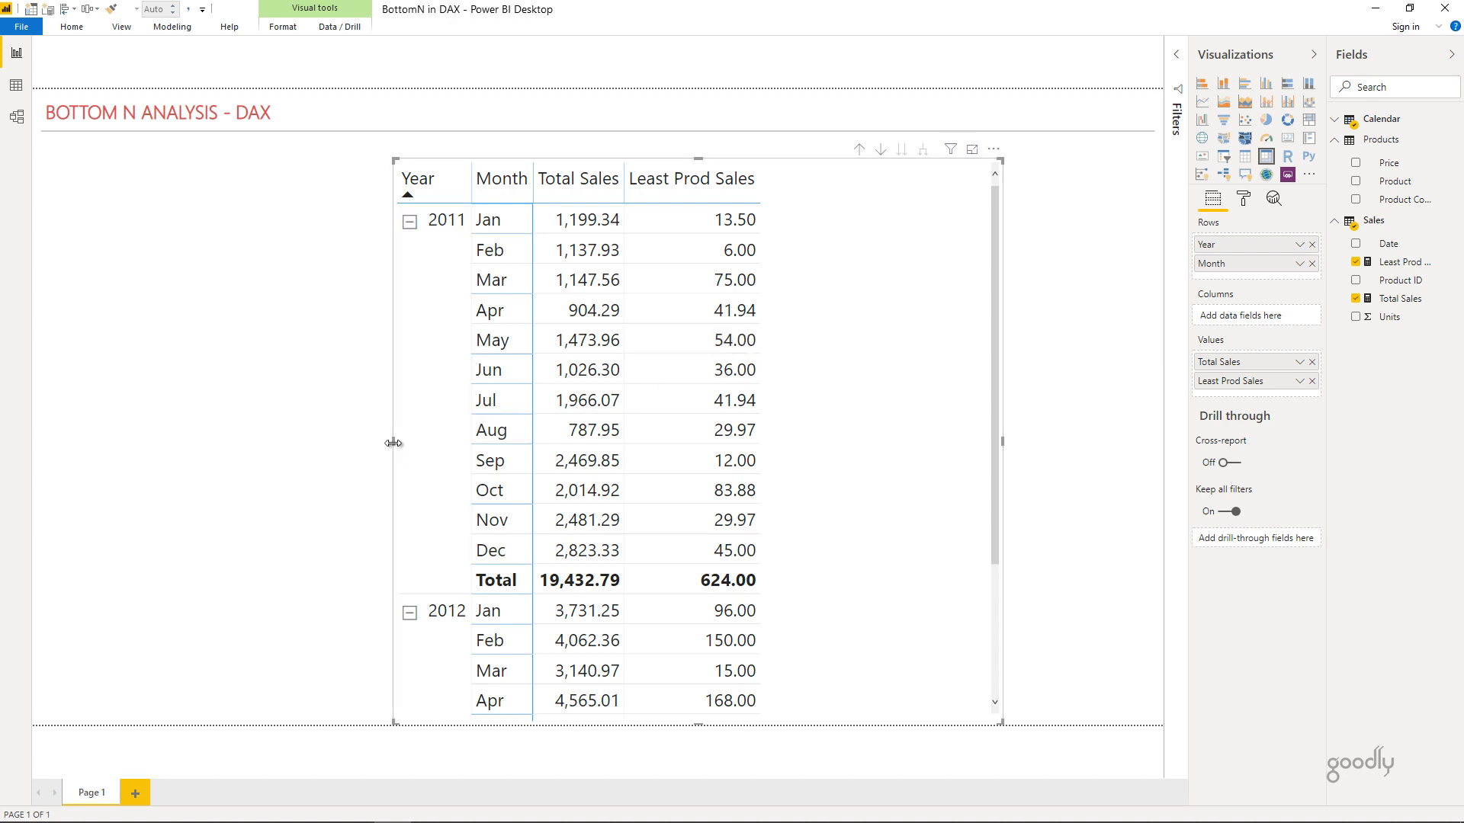
drag(393, 441, 262, 439)
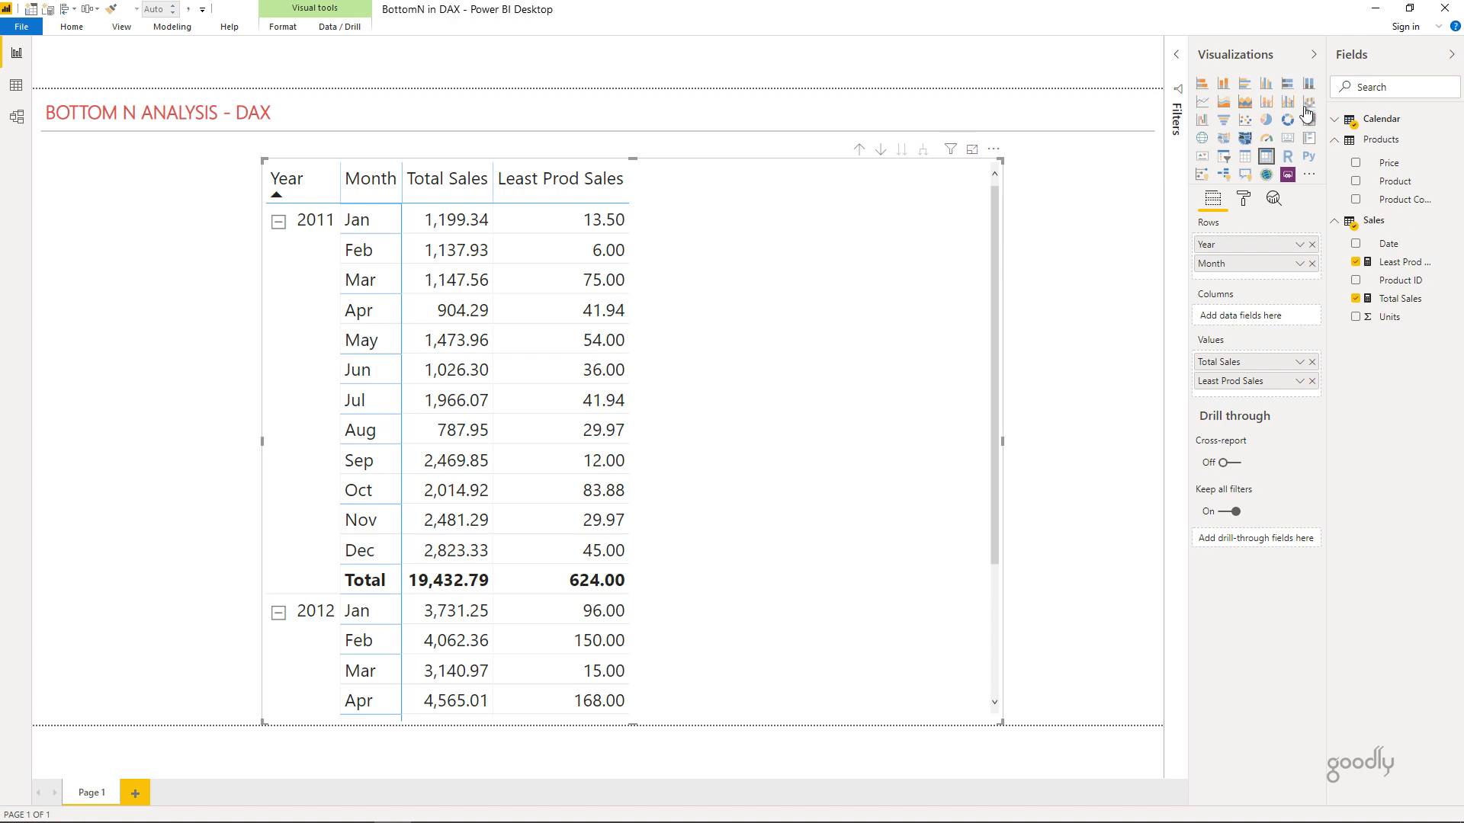
- Create a measure named Least Selling Product in the Sales table, starting its formula with CONCATENATEX
right_click(1370, 223)
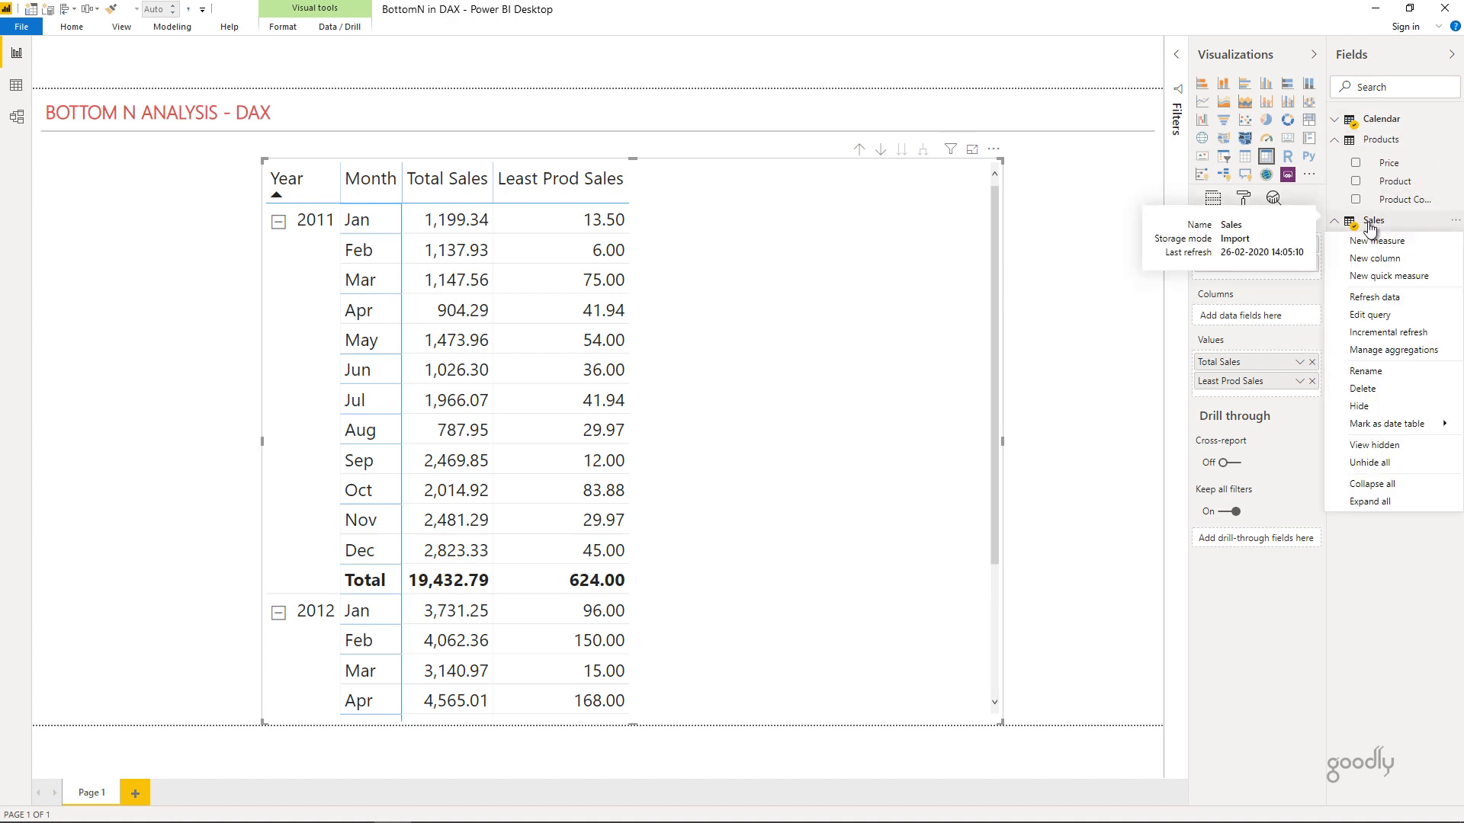
click(1392, 244)
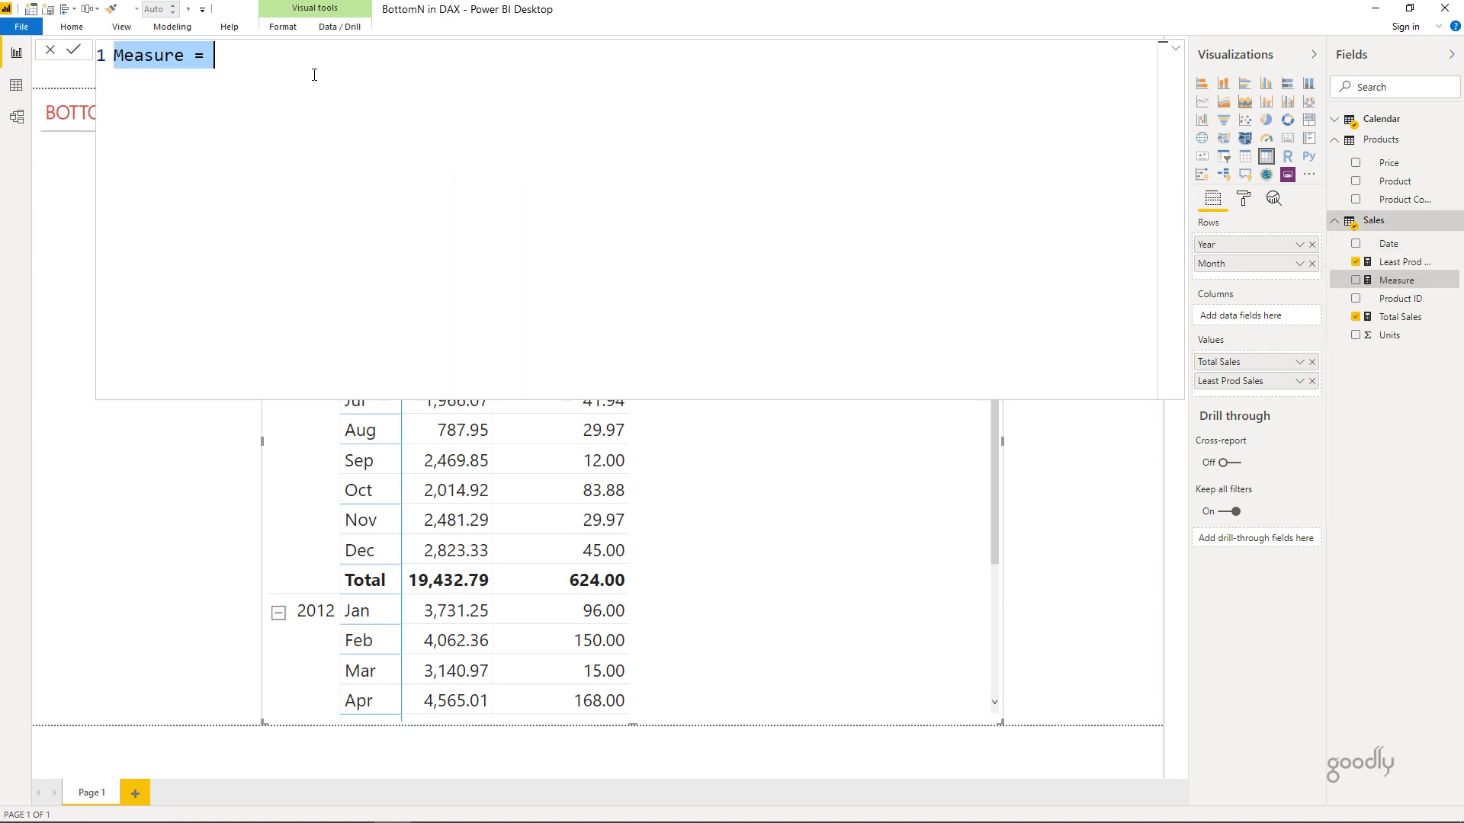
text(Least Selling Product =)
key(shift+Return)
text(CONCATENATEX()
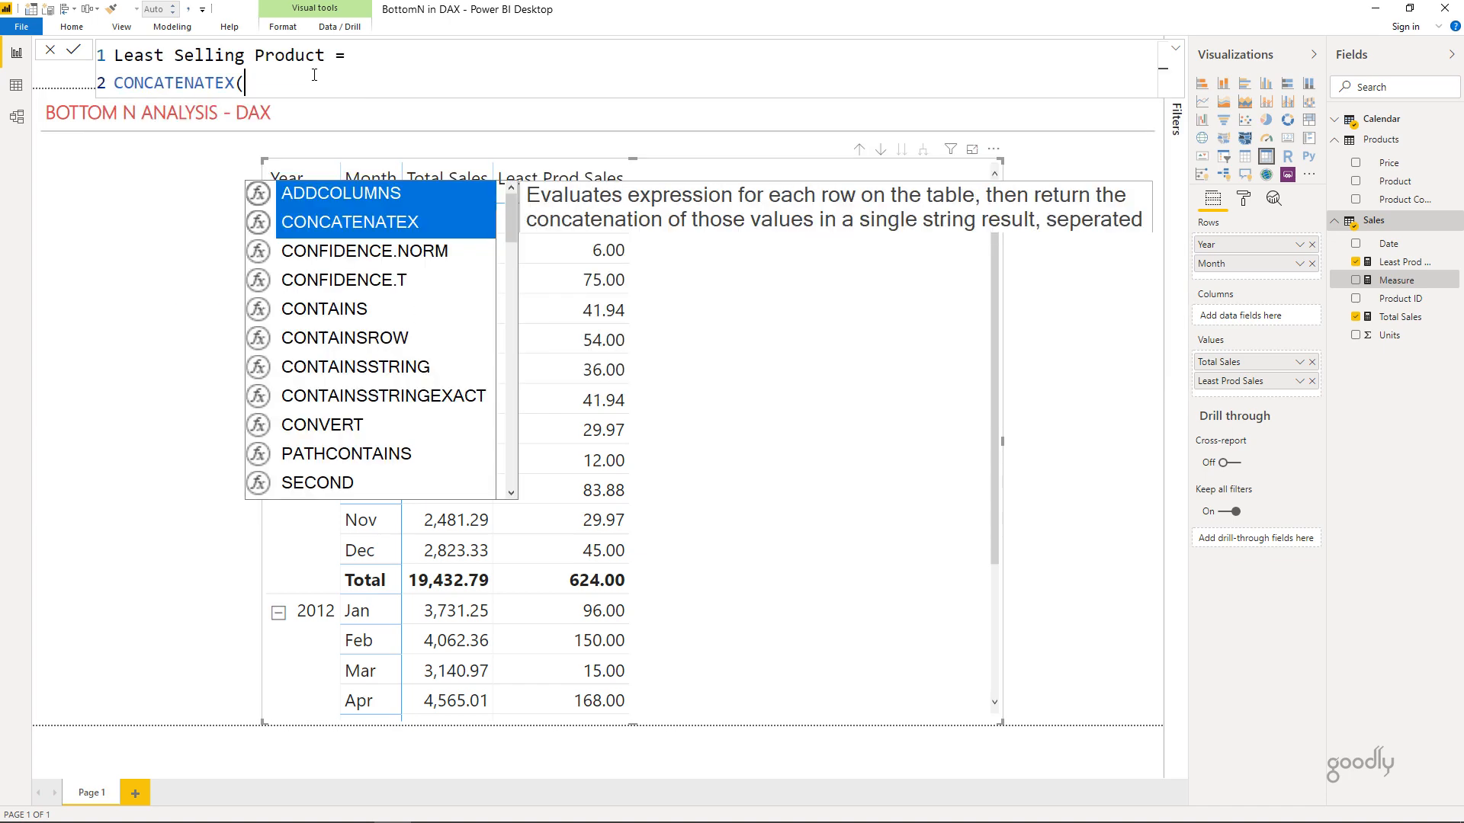
key(shift+Return)
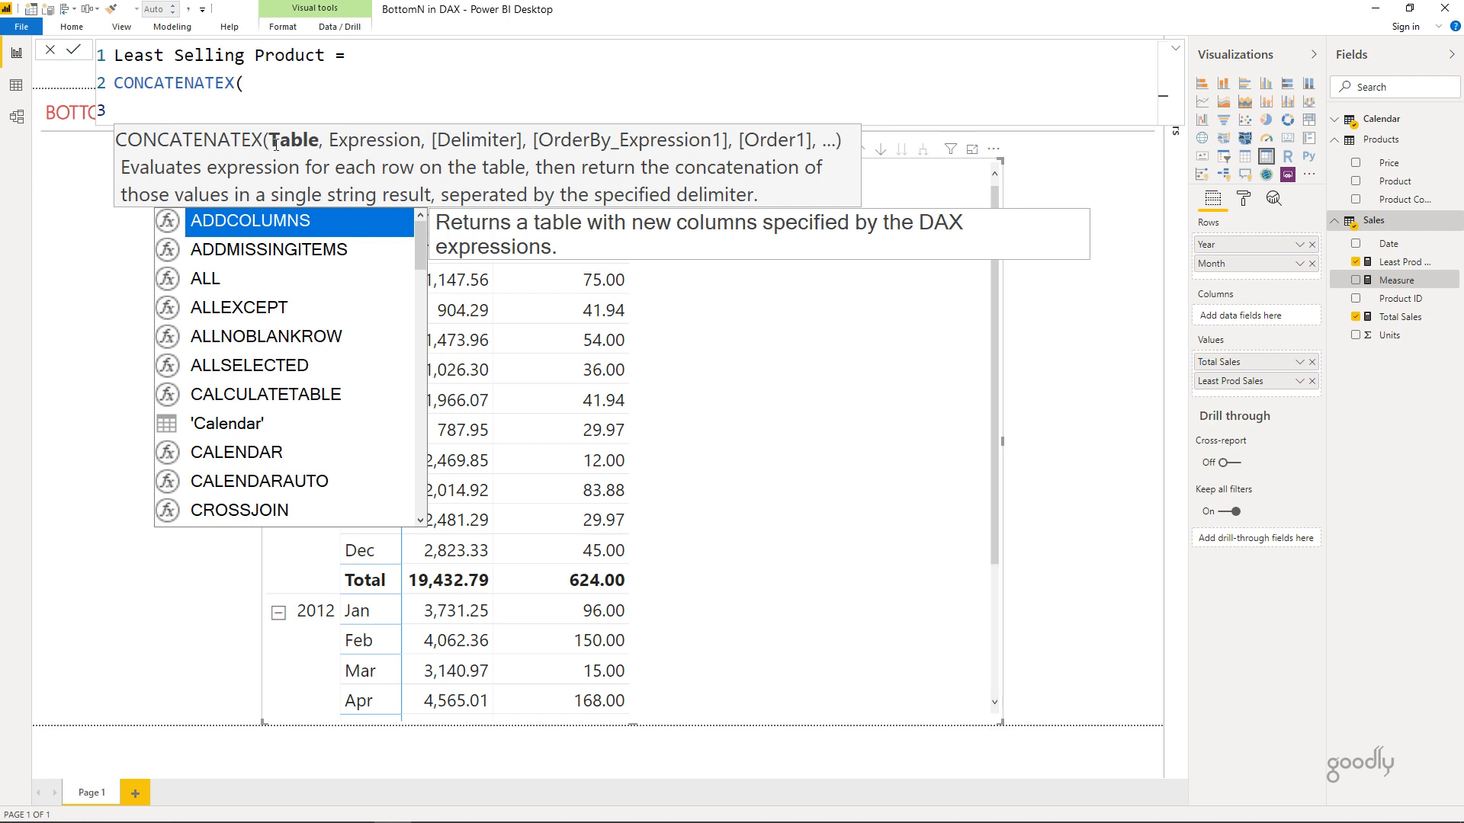
- Nest FILTER as the table argument of CONCATENATEX, with Products as the table to filter
text(filter()
key(shift+Return)
text(p)
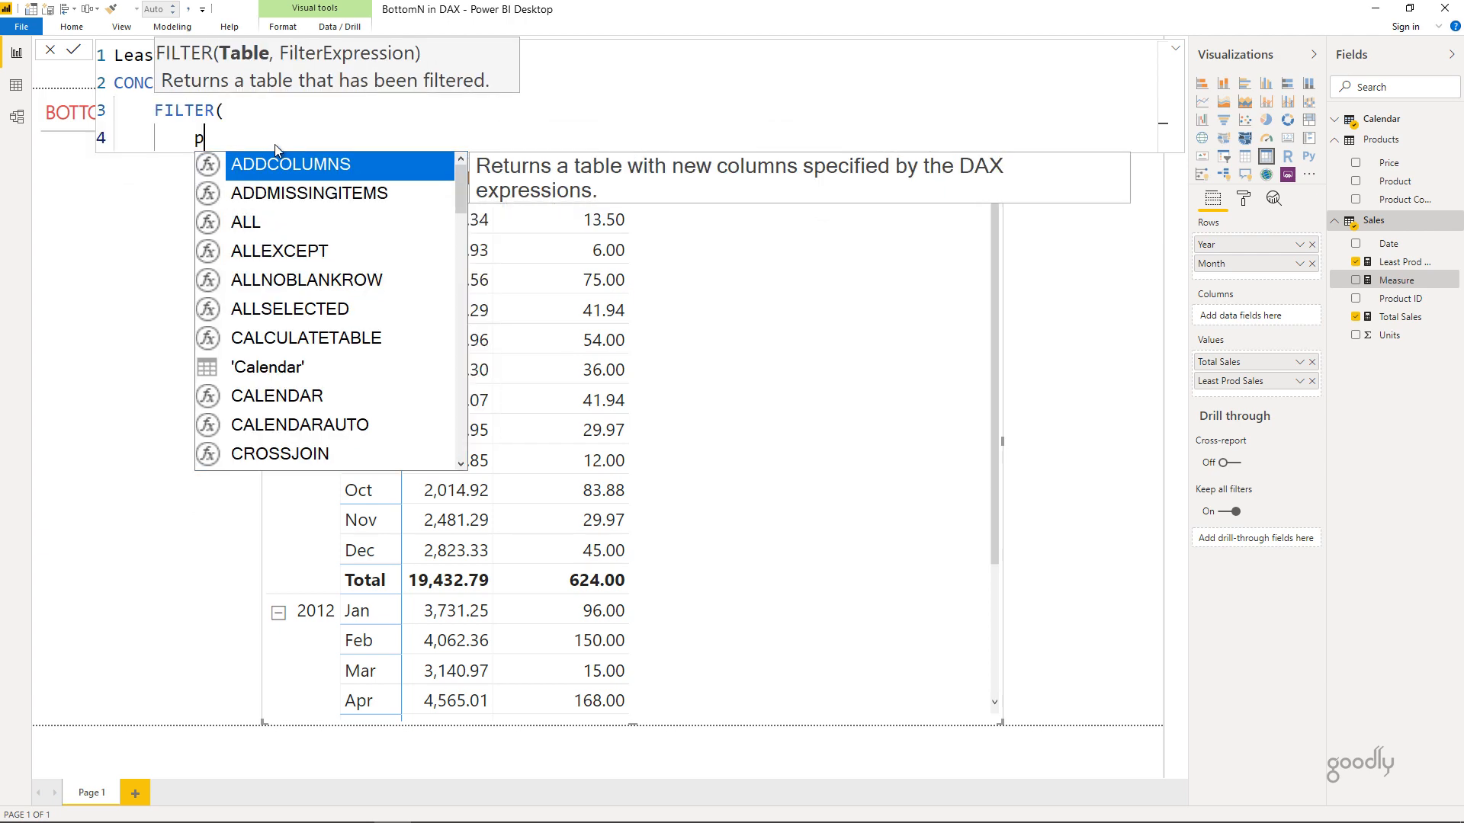
text(roducts)
key(Tab)
text(,)
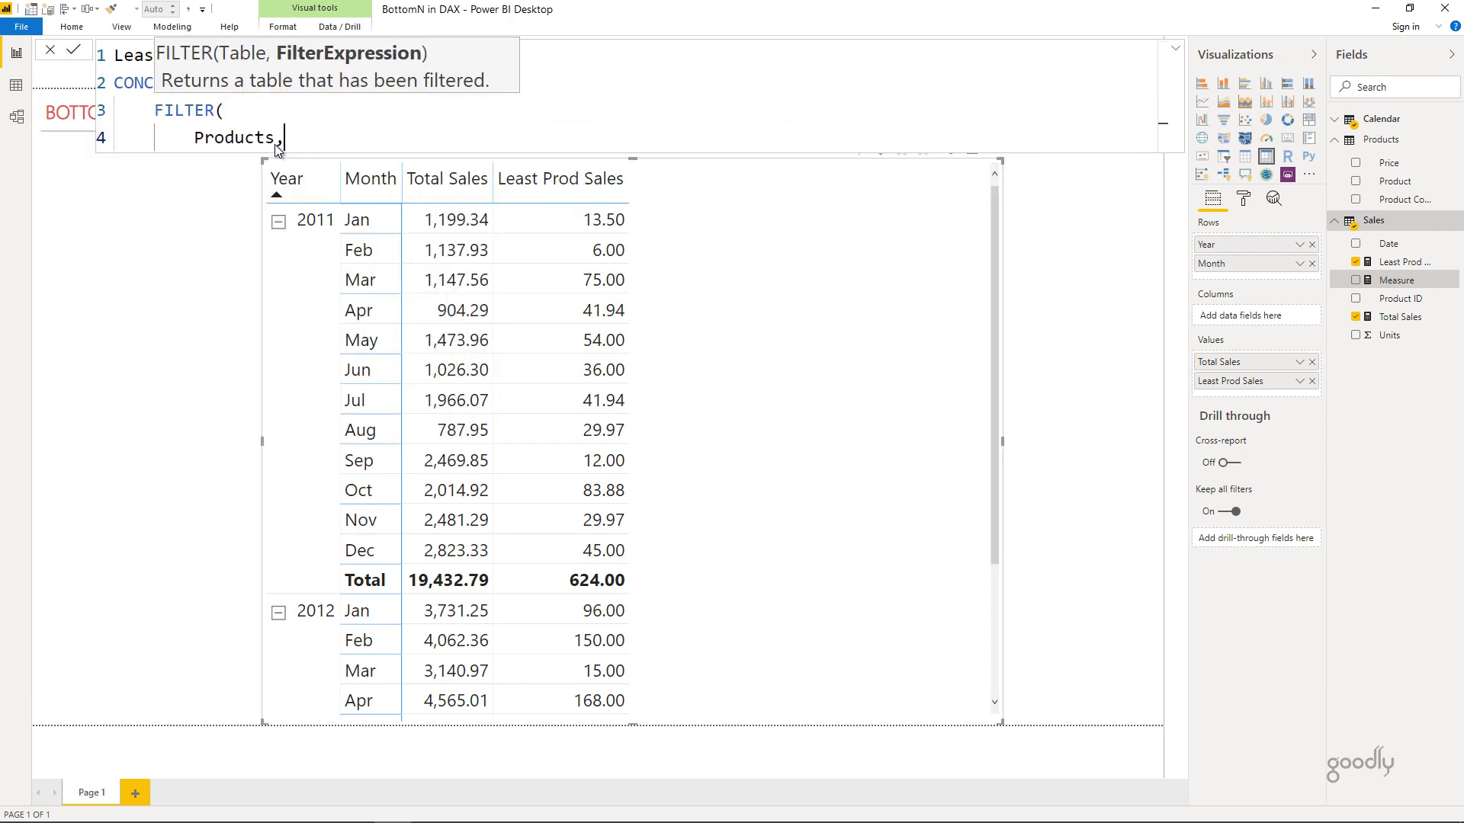
- Start the FILTER condition on a new line with the RANKX function
key(shift+Return)
text(rank)
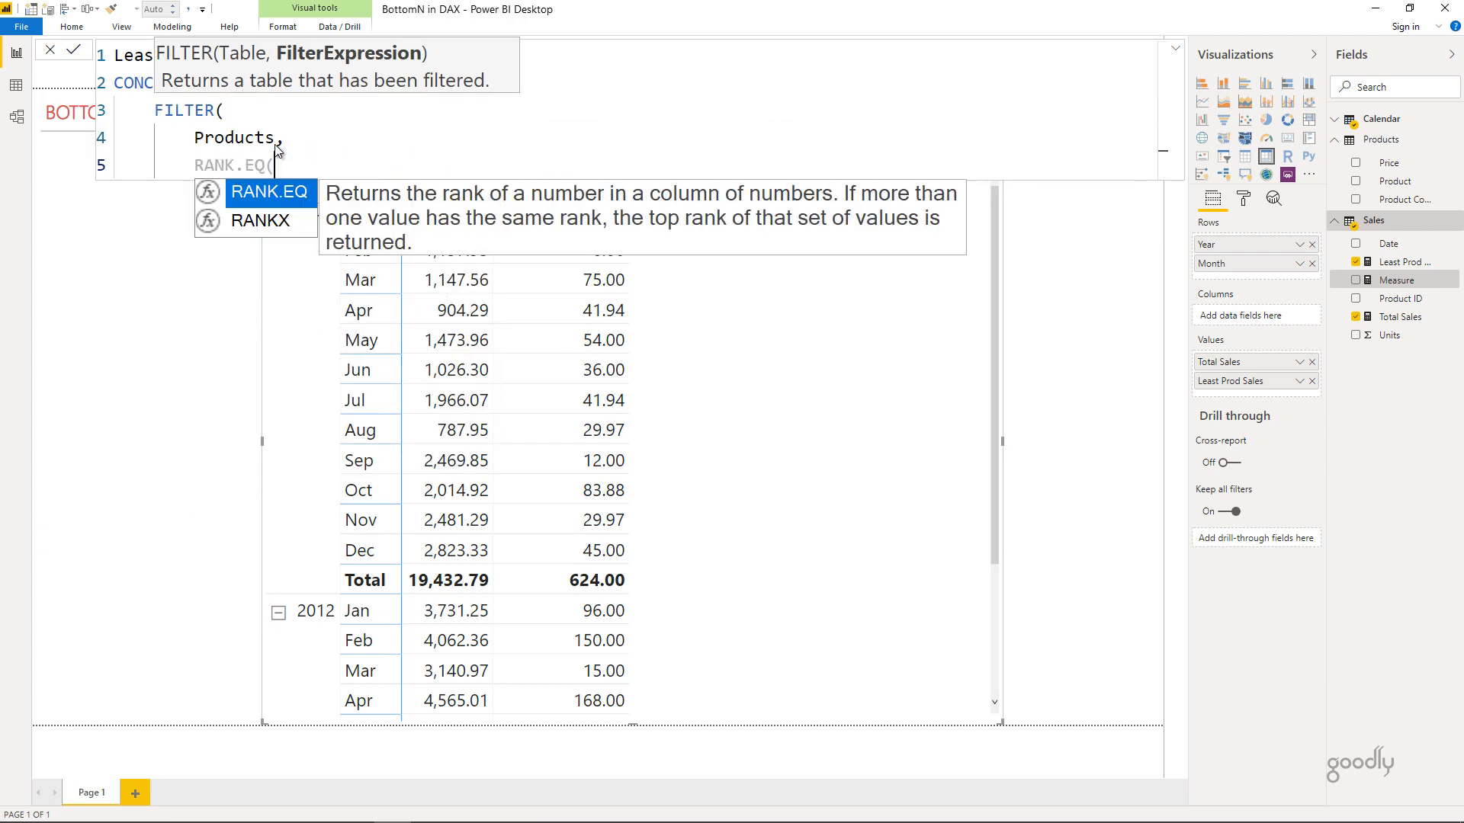
key(BackSpace)
key(BackSpace)
key(BackSpace)
key(BackSpace)
key(Down)
key(Tab)
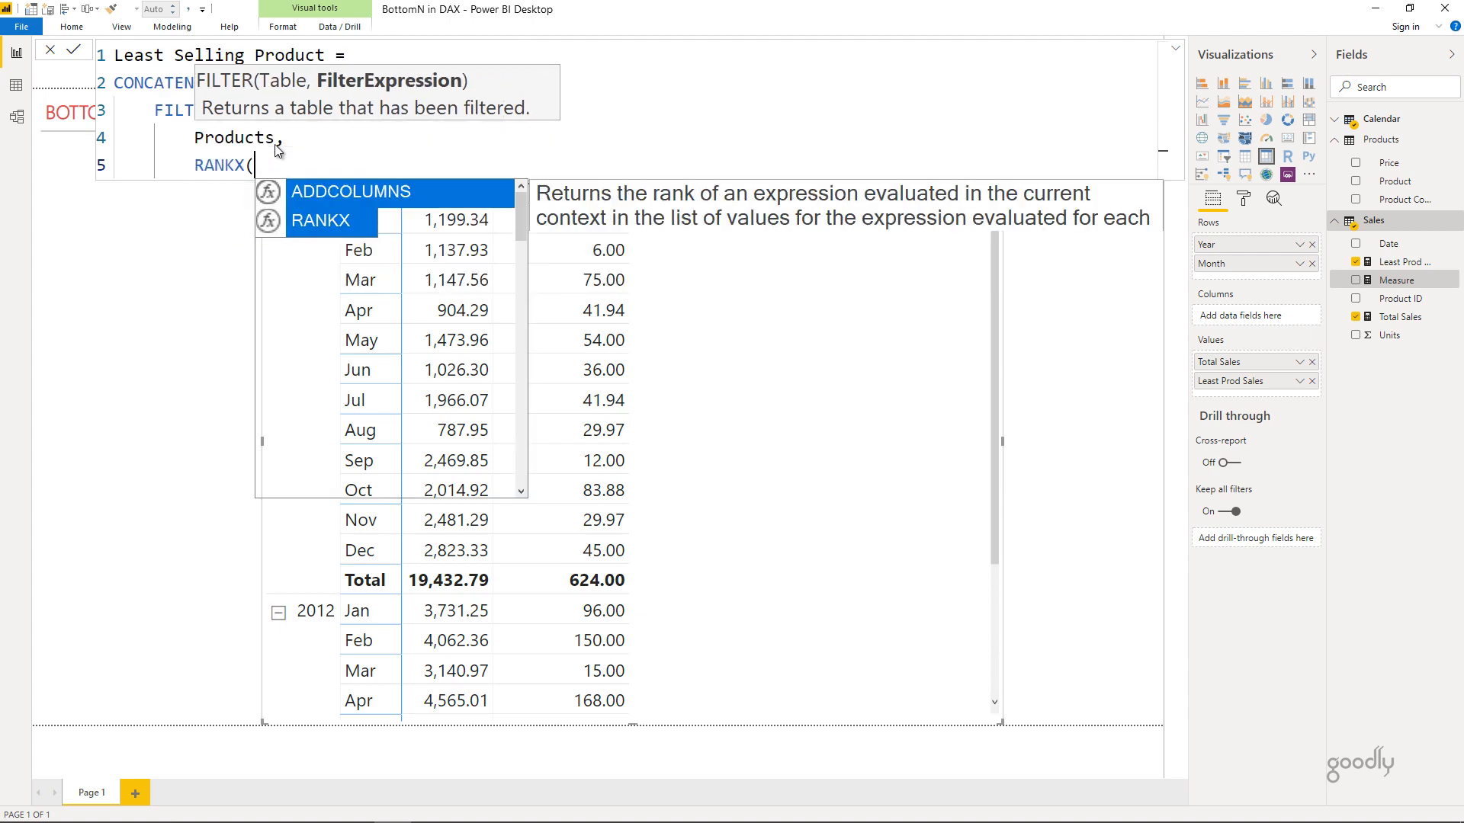
- Give RANKX the Products table and the [Total Sales] expression, leaving its value argument blank
key(shift+Return)
text(Products,)
key(shift+Return)
text(tot)
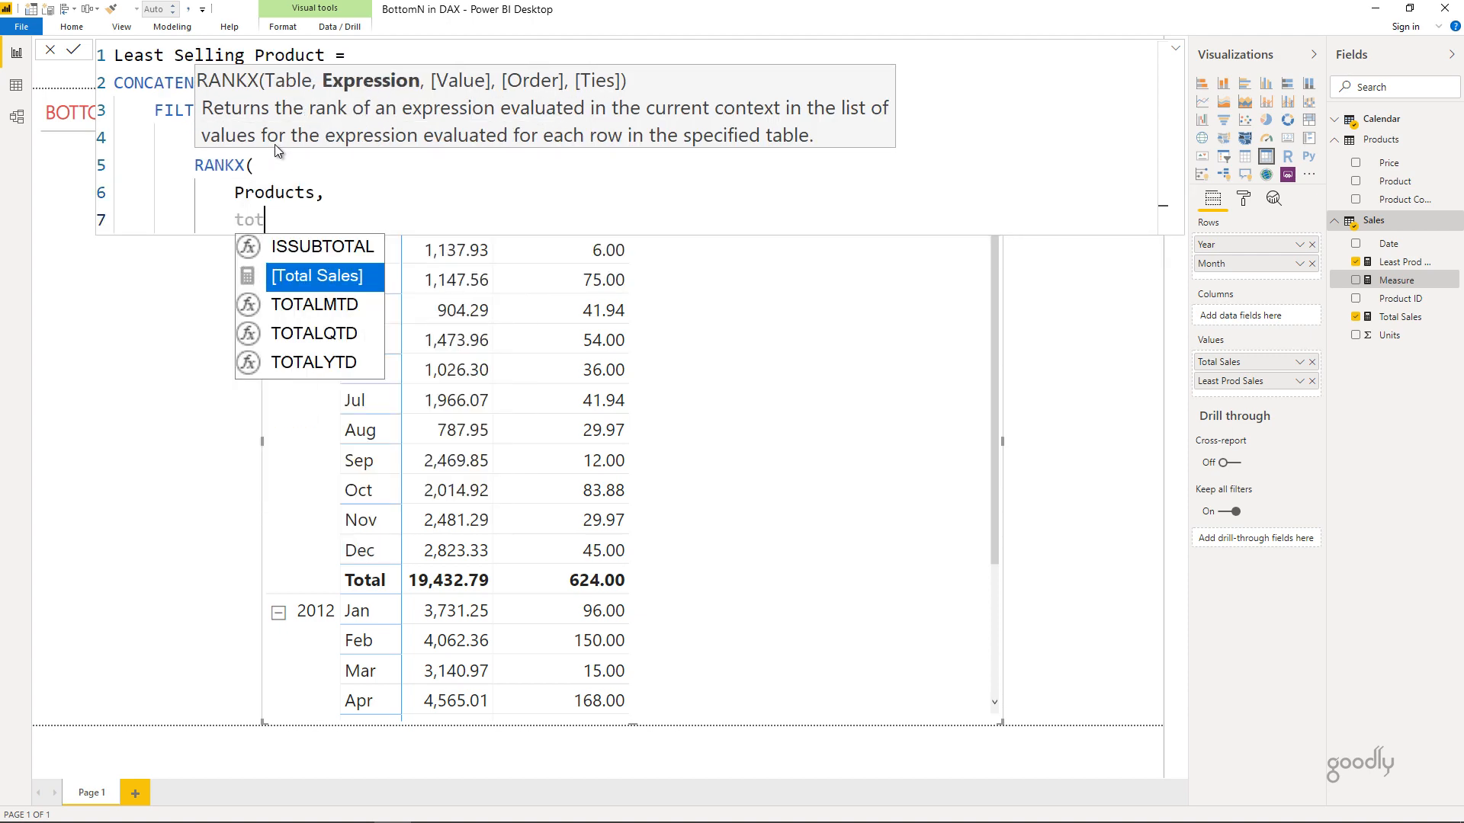
key(Tab)
text(,)
key(shift+Return)
key(BackSpace)
key(BackSpace)
key(BackSpace)
text(,)
key(shift+Return)
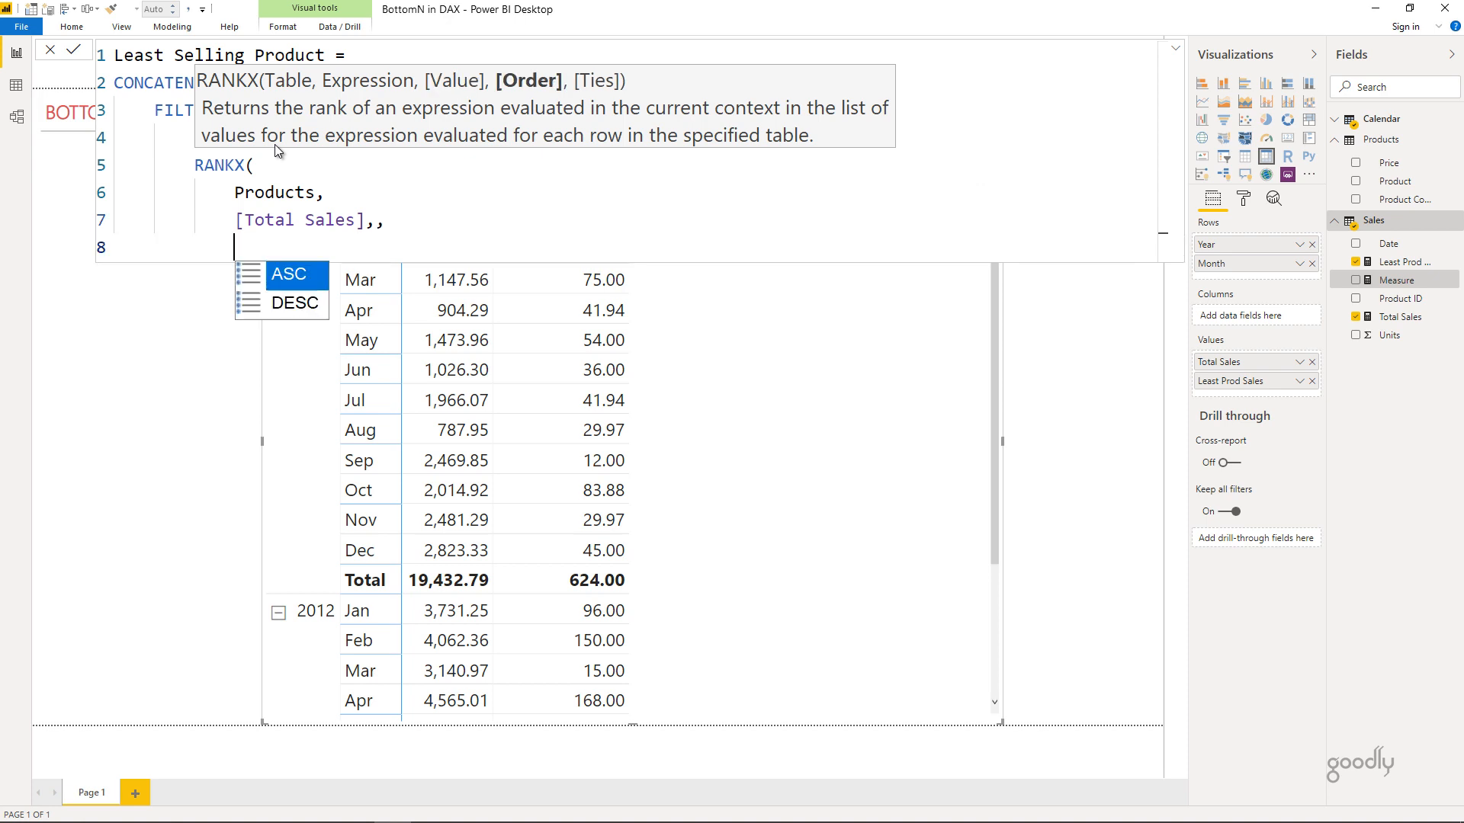
- Set RANKX's order to ASC and ties to Dense, and complete the FILTER condition as equal to 2
key(Tab)
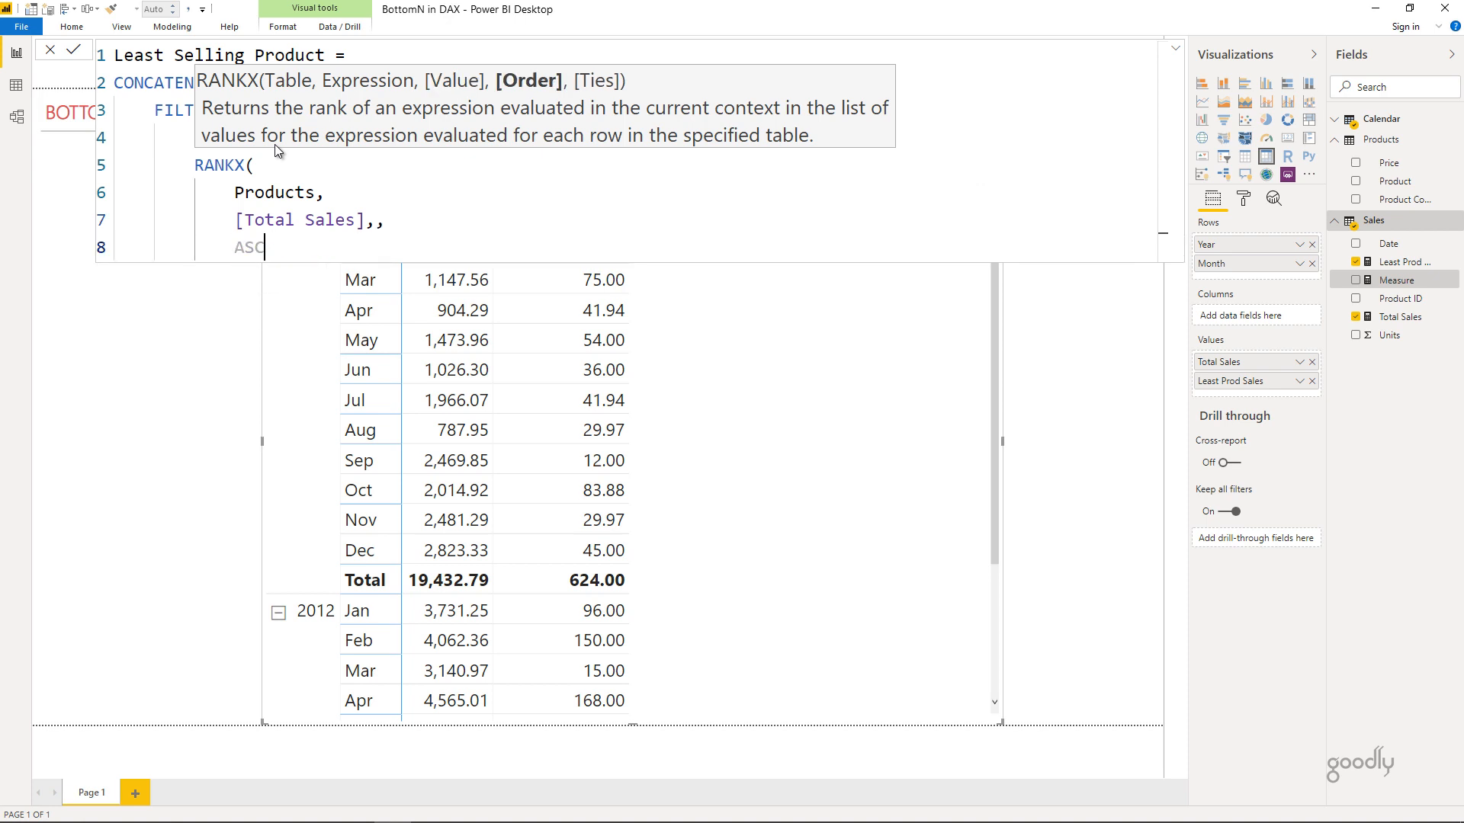
text(,)
key(shift+Return)
key(Tab)
key(Down)
key(Down)
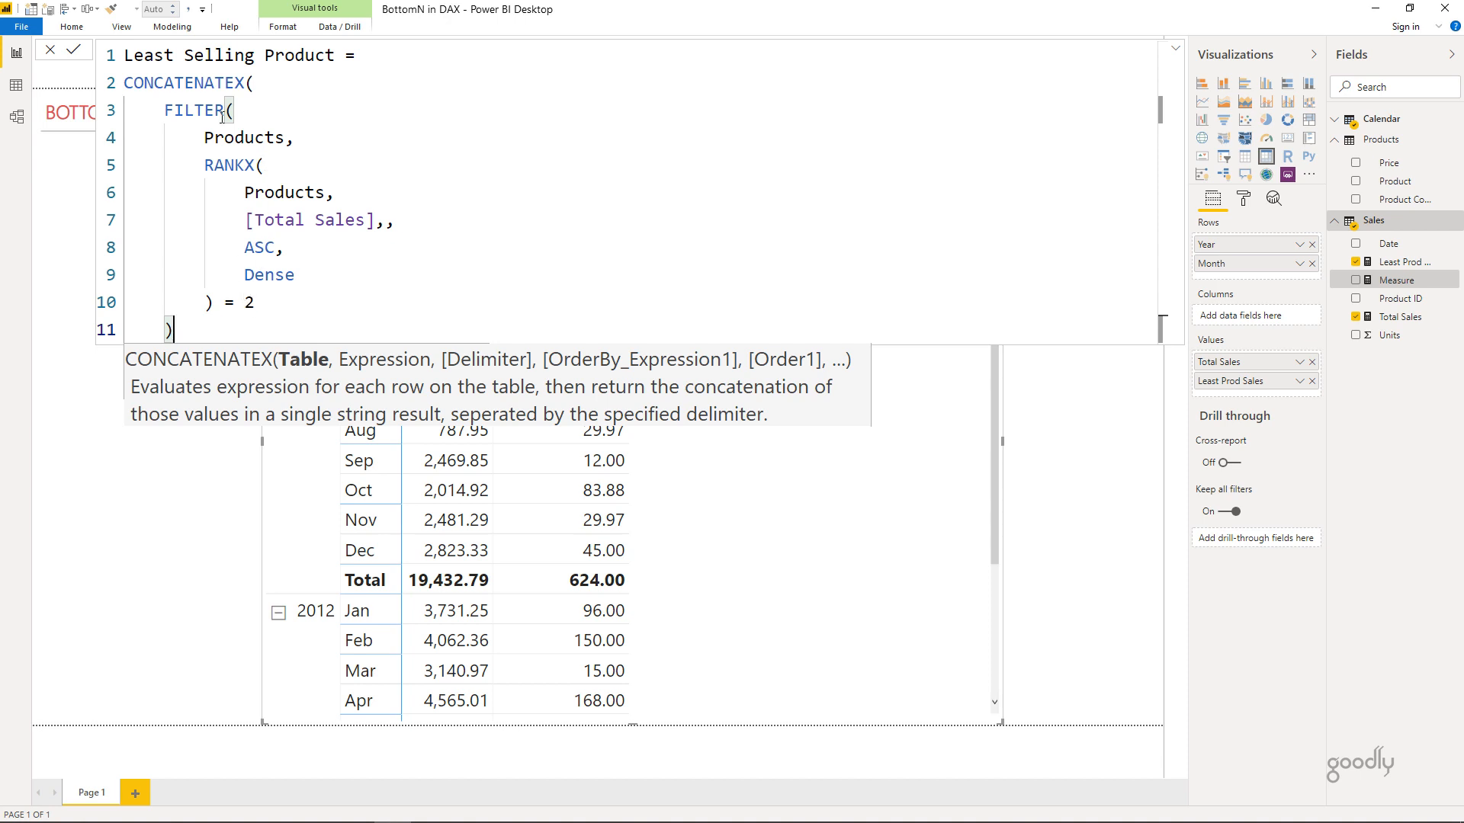
- Add Products[Product] as the CONCATENATEX expression after the FILTER block, close the function and commit the measure
drag(164, 110, 173, 333)
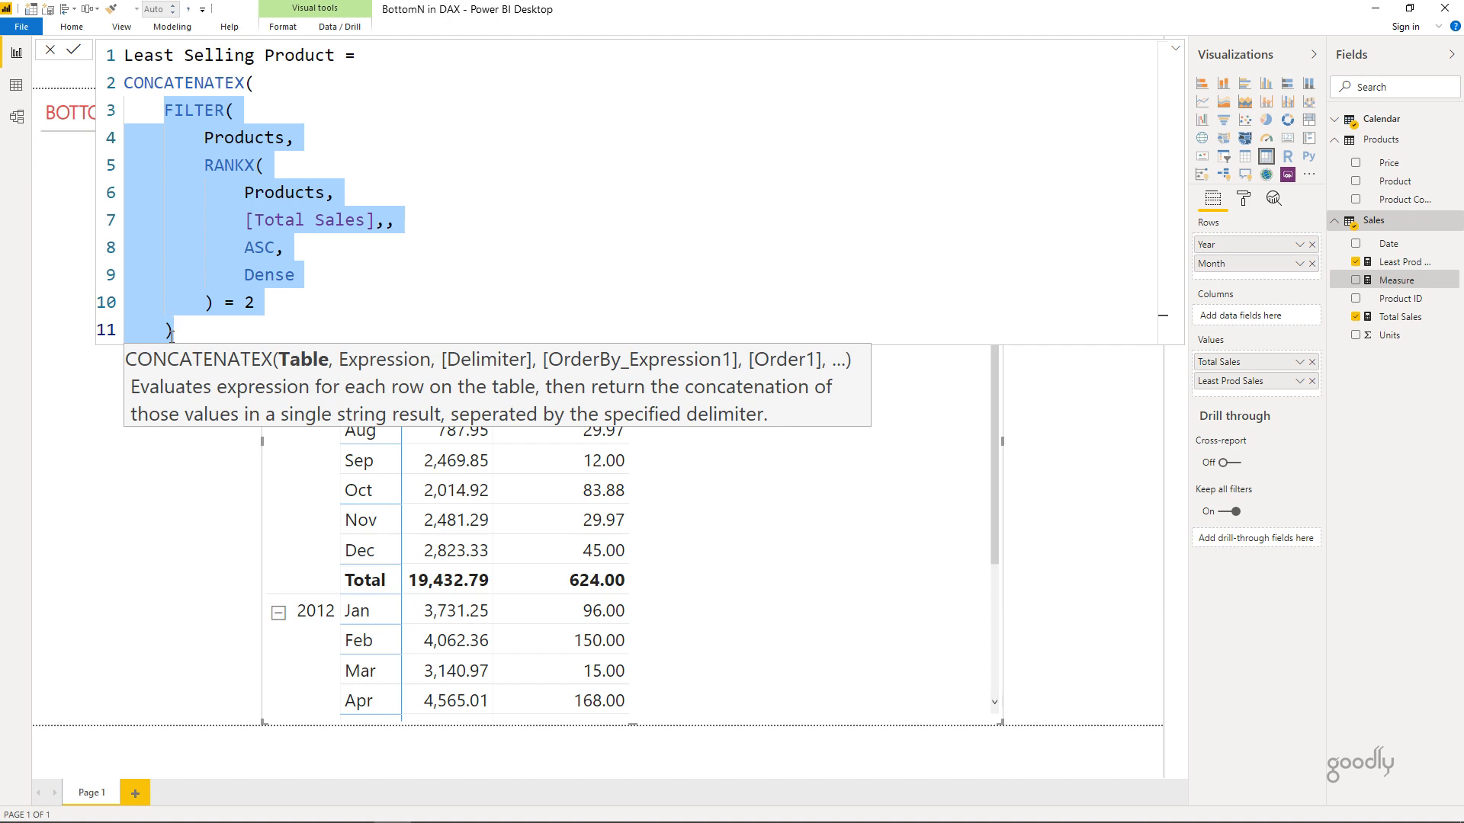
click(172, 333)
text(,)
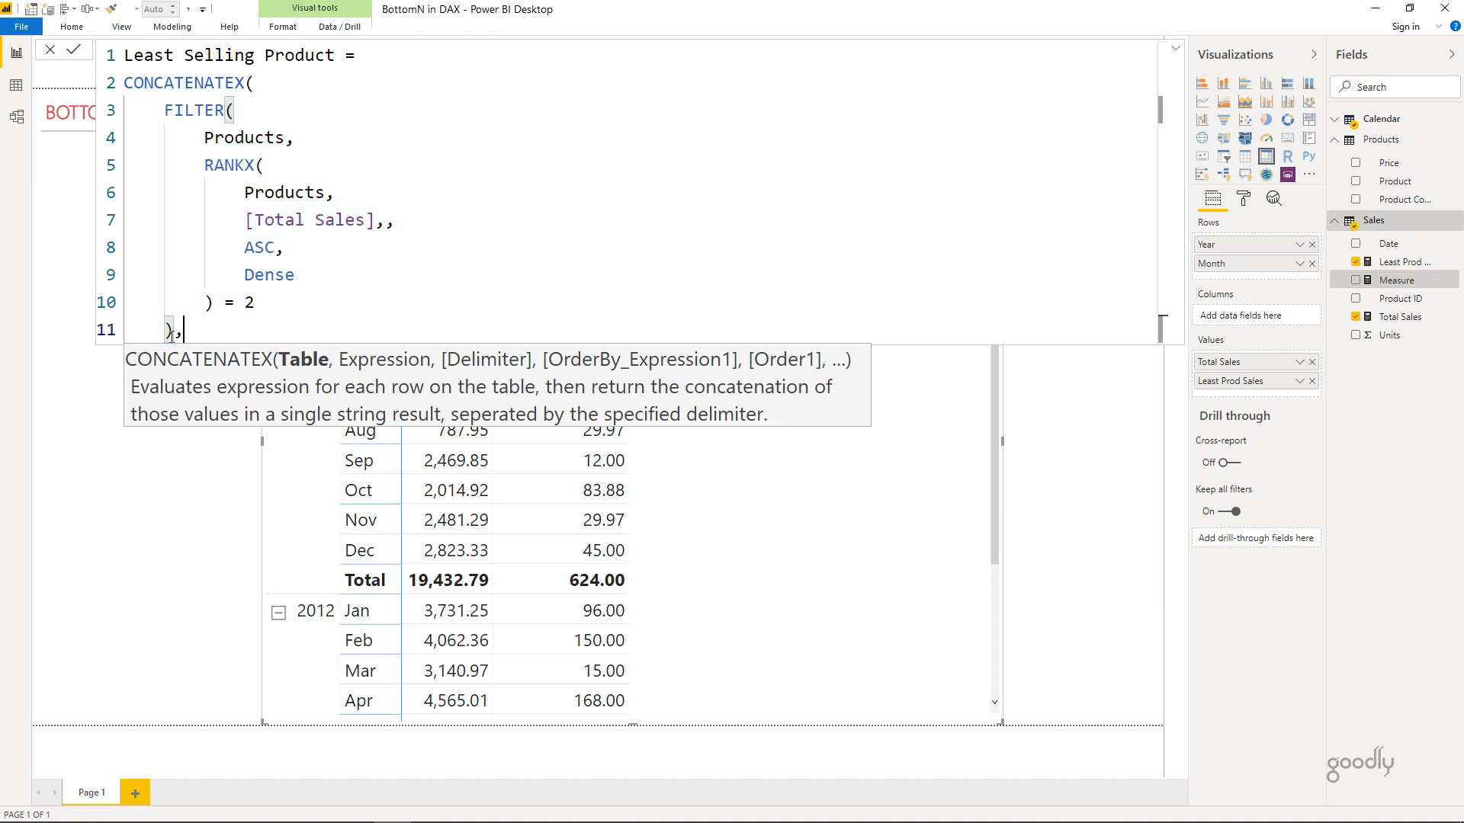
key(shift+Return)
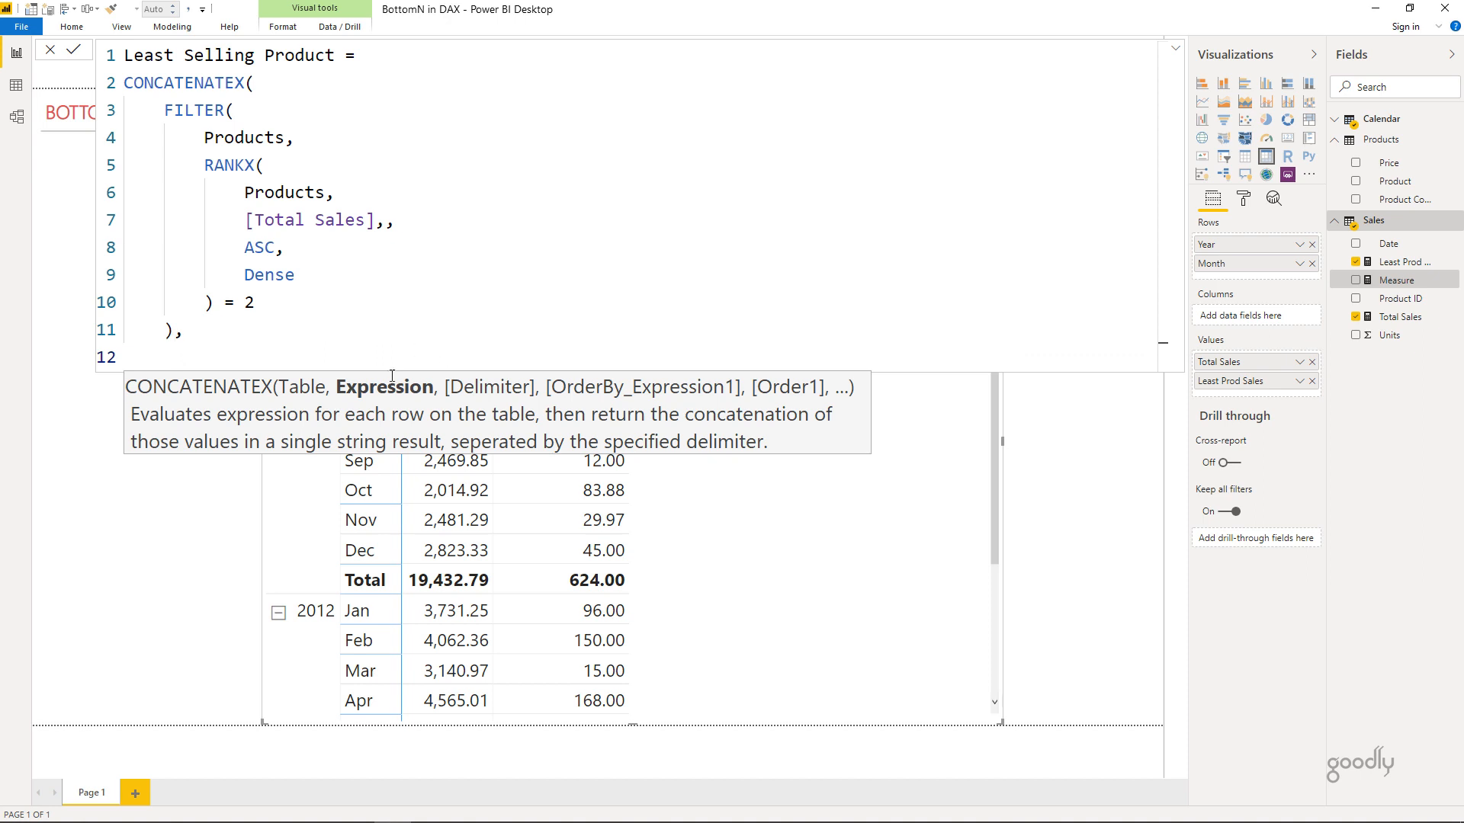
text(pro)
key(Down)
key(Down)
key(Down)
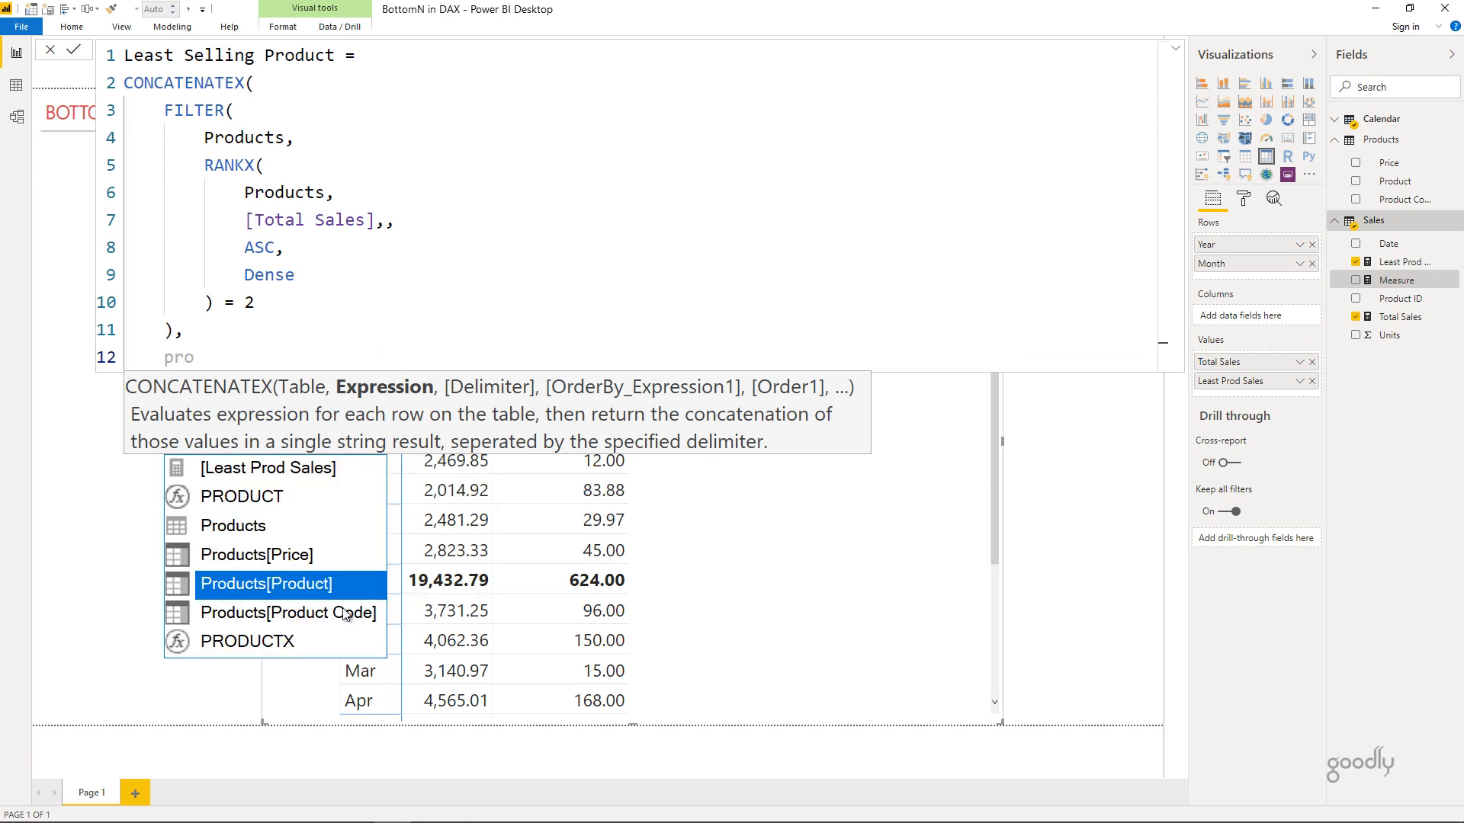
key(Tab)
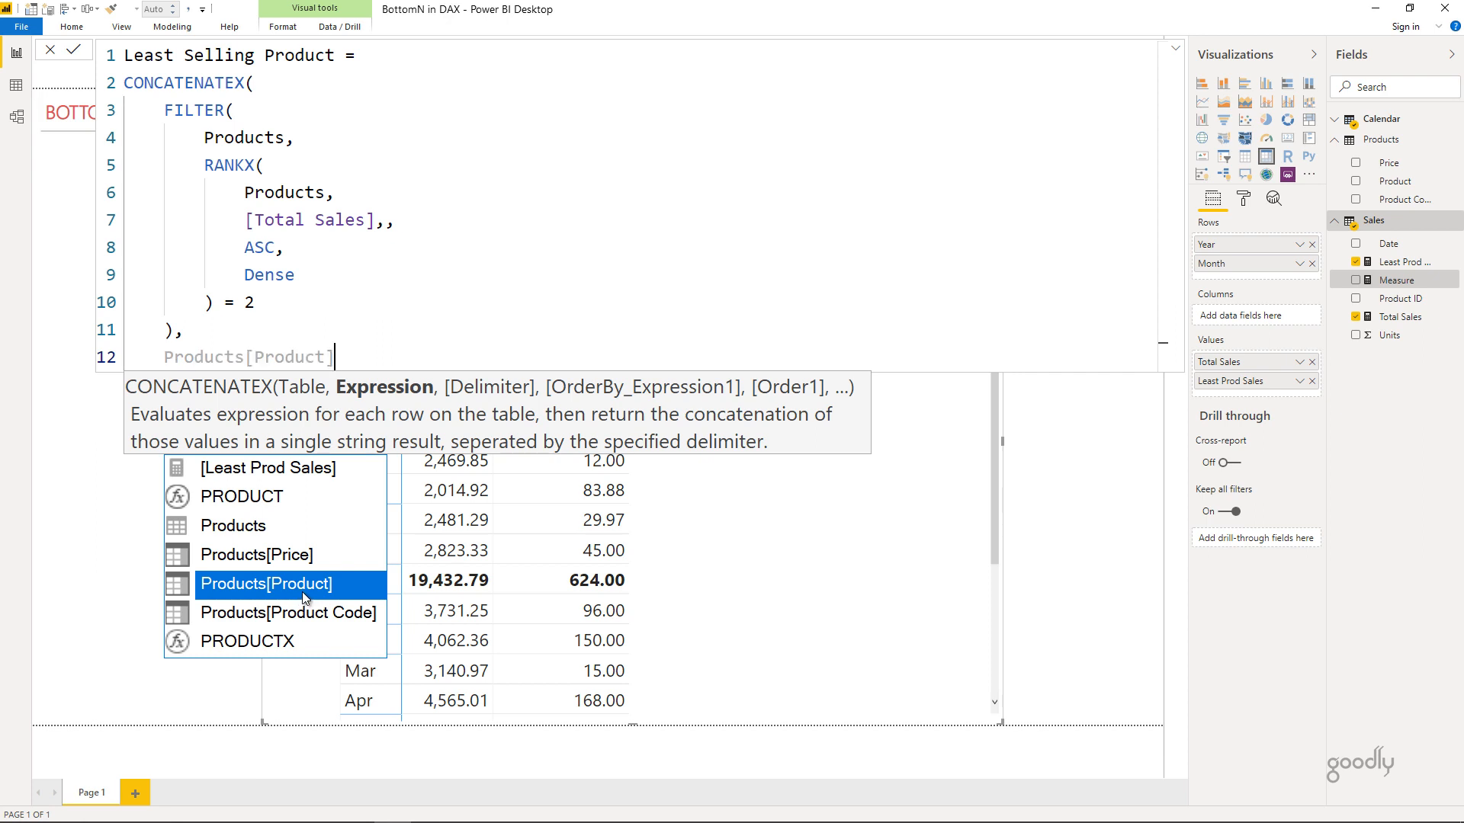
key(Return)
text())
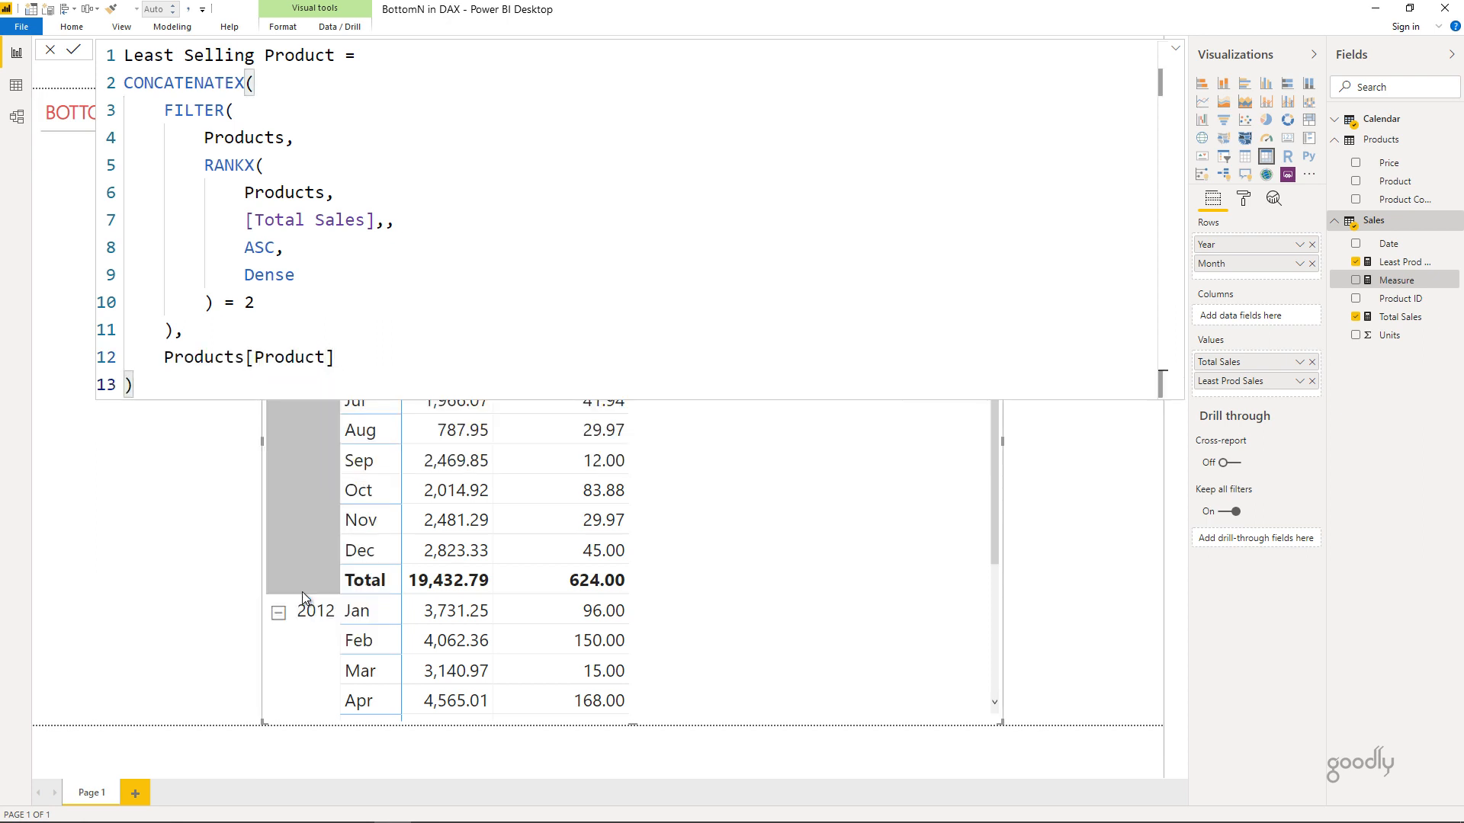
key(Return)
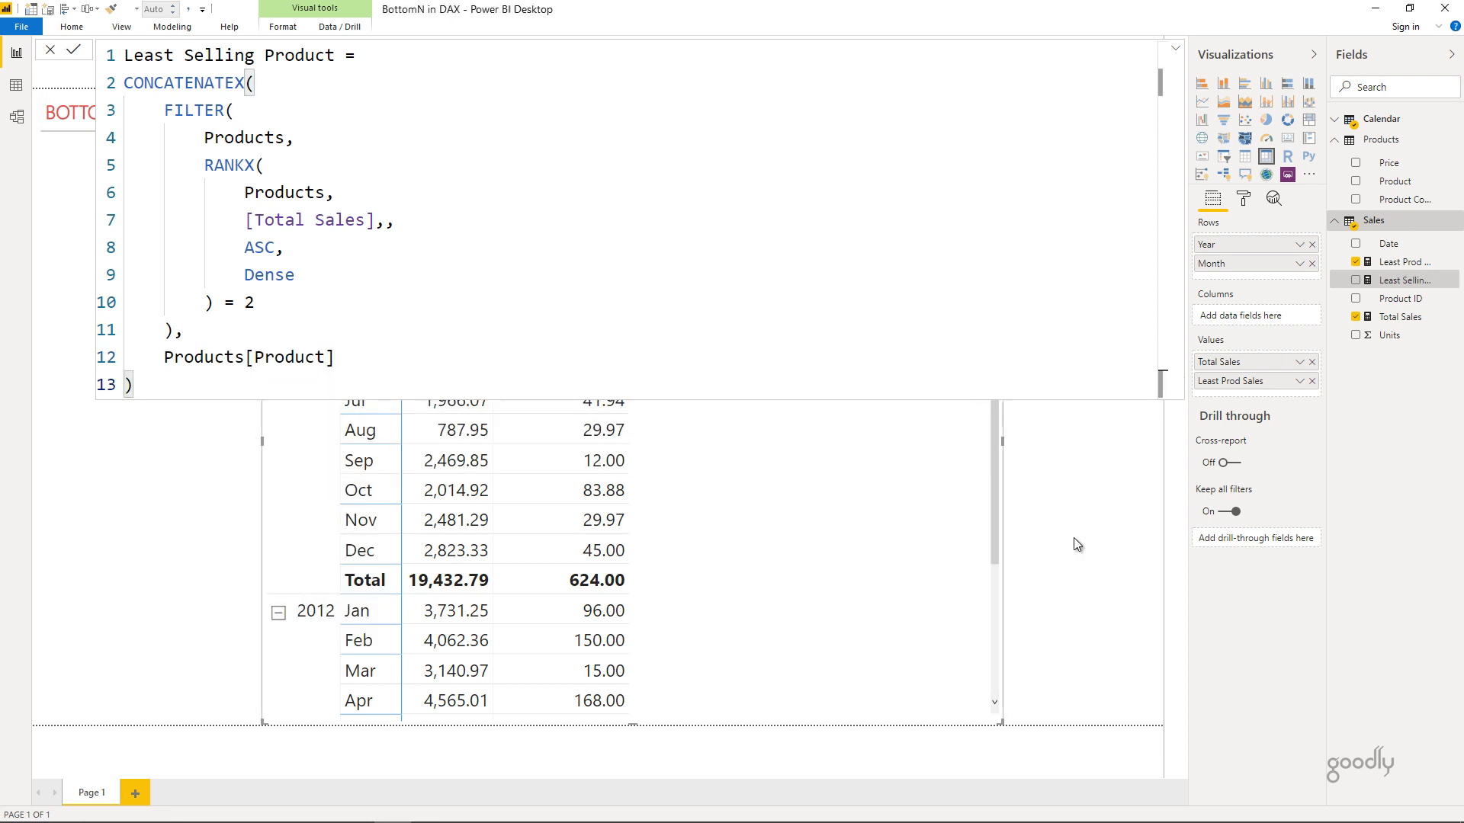
- Add Least Selling Product to the matrix values and extend the visual further to the left
drag(1403, 281, 790, 533)
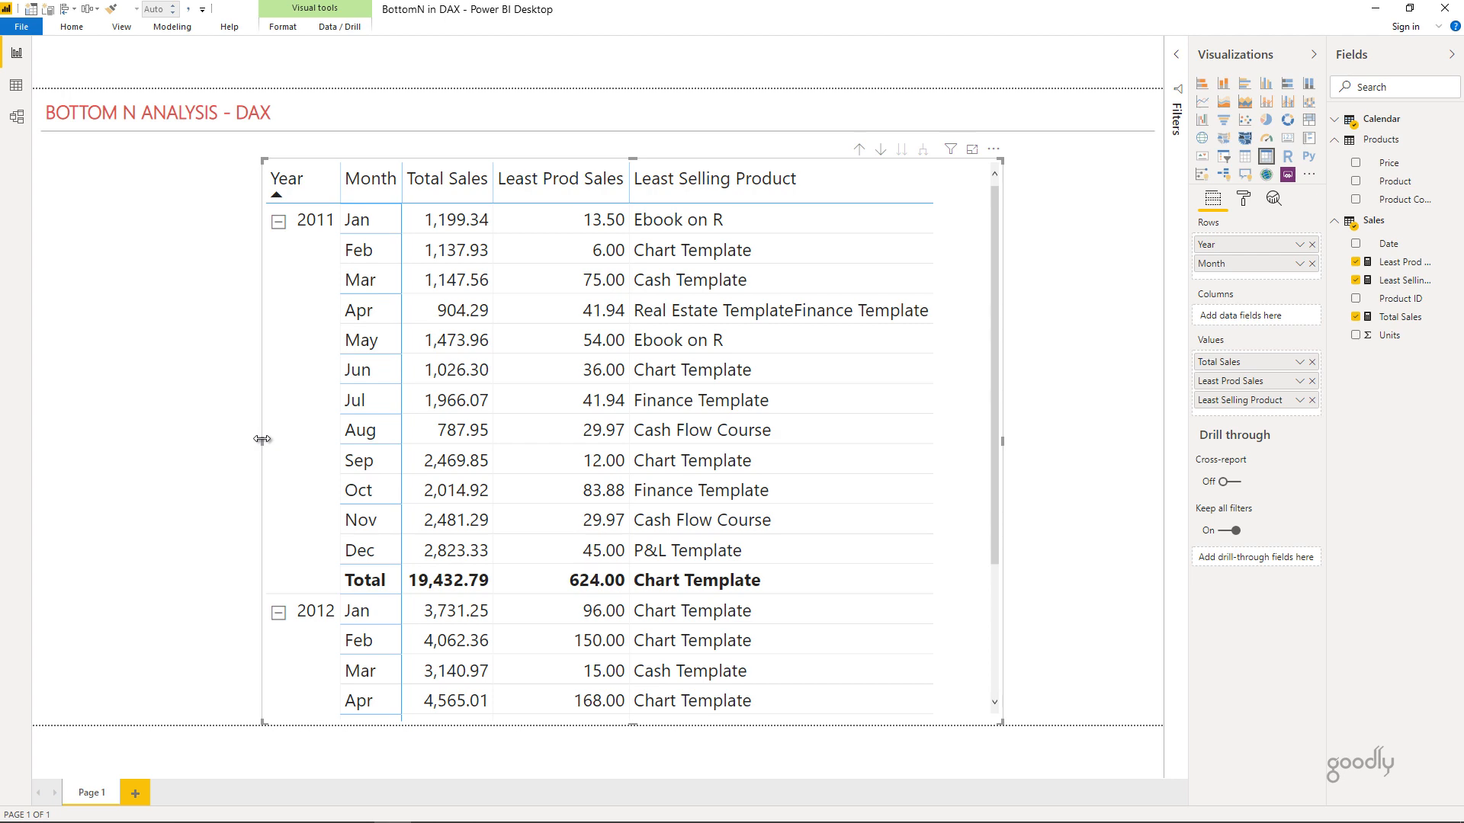
drag(262, 439, 91, 439)
click(1105, 456)
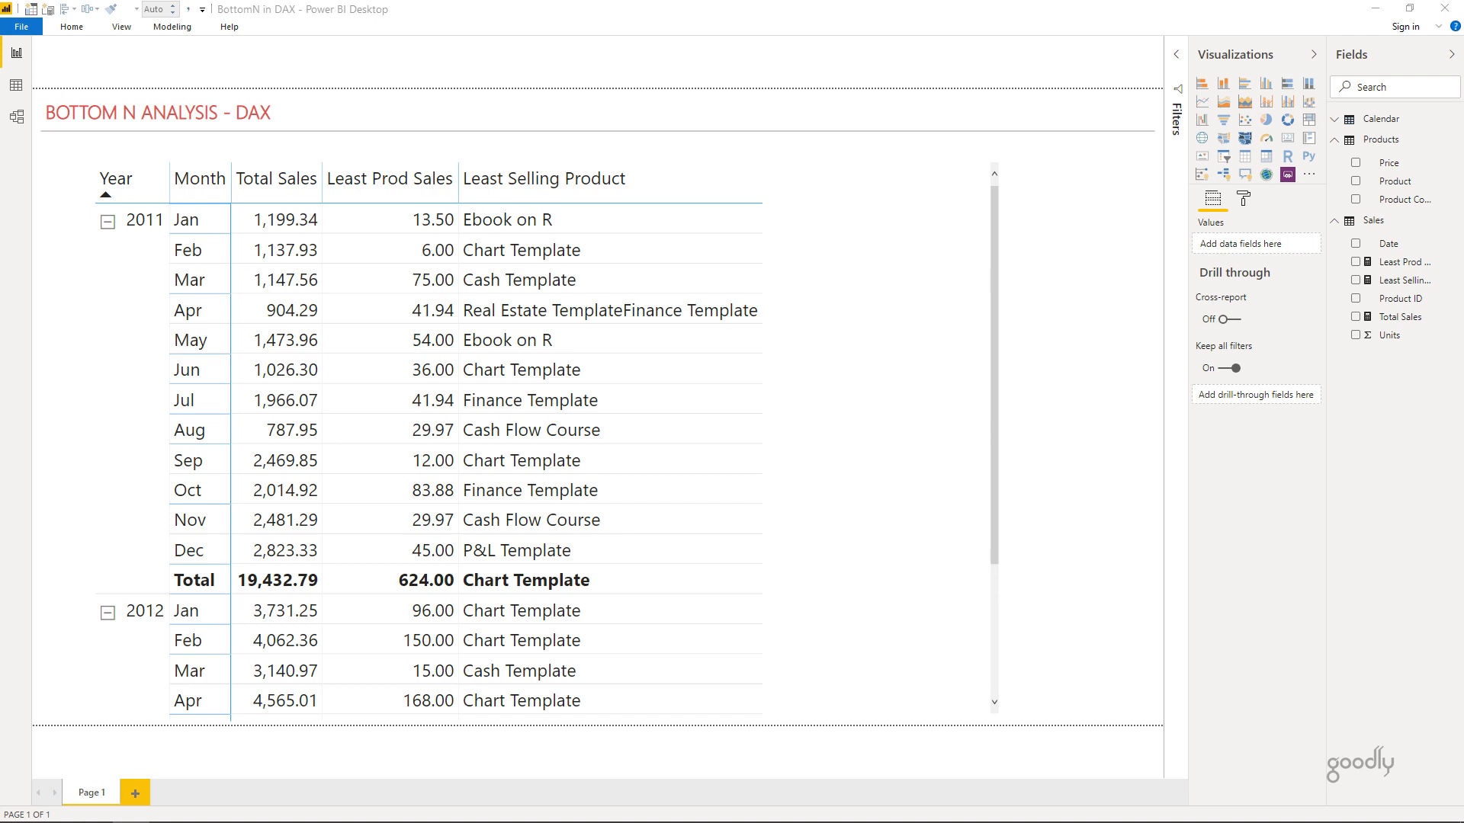
- Create a measure named 3 Least Selling Prod in the Sales table with 1 as a placeholder formula
right_click(1374, 222)
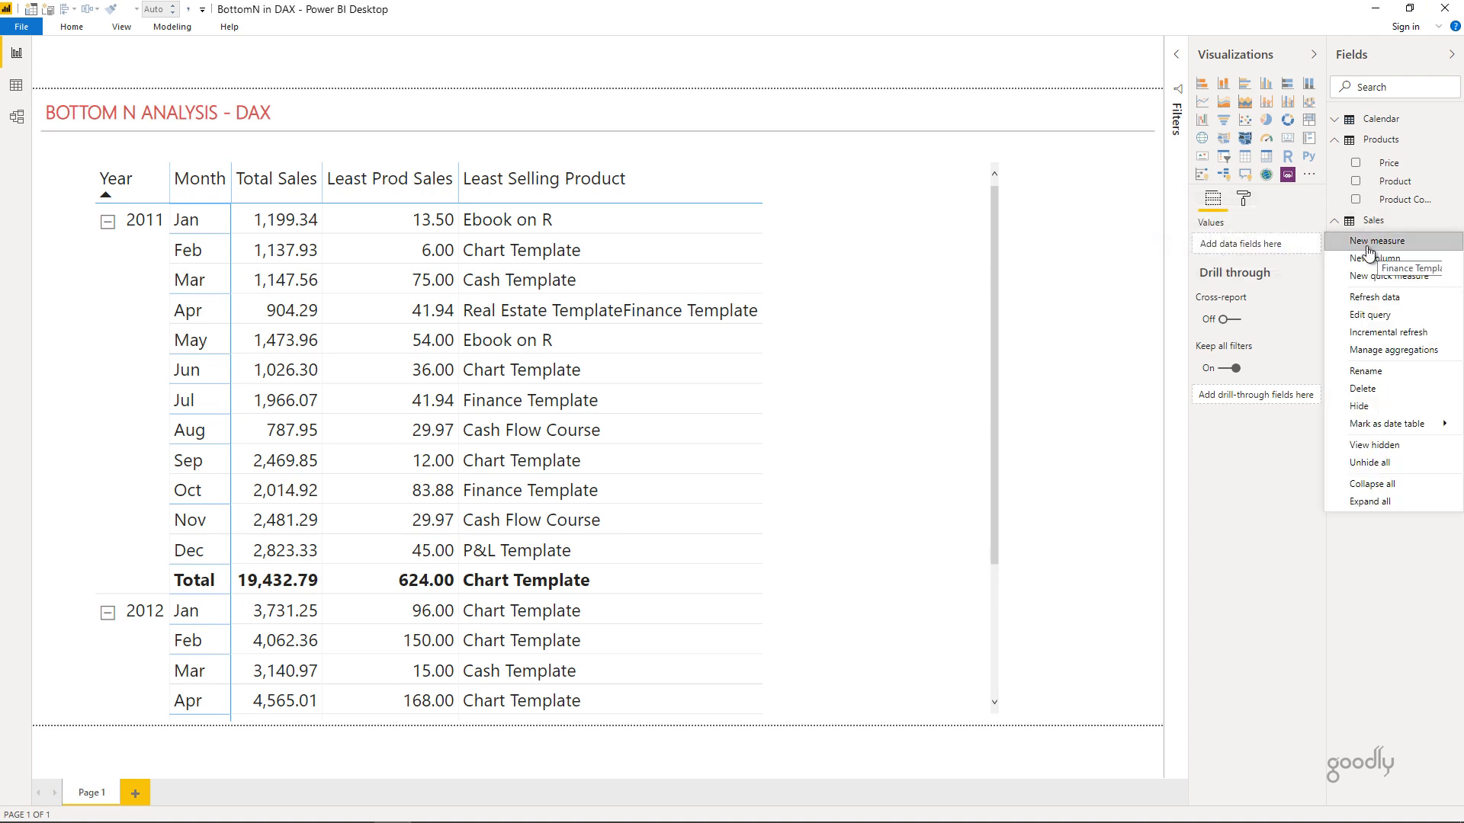
click(1377, 241)
text(3 Least Sel)
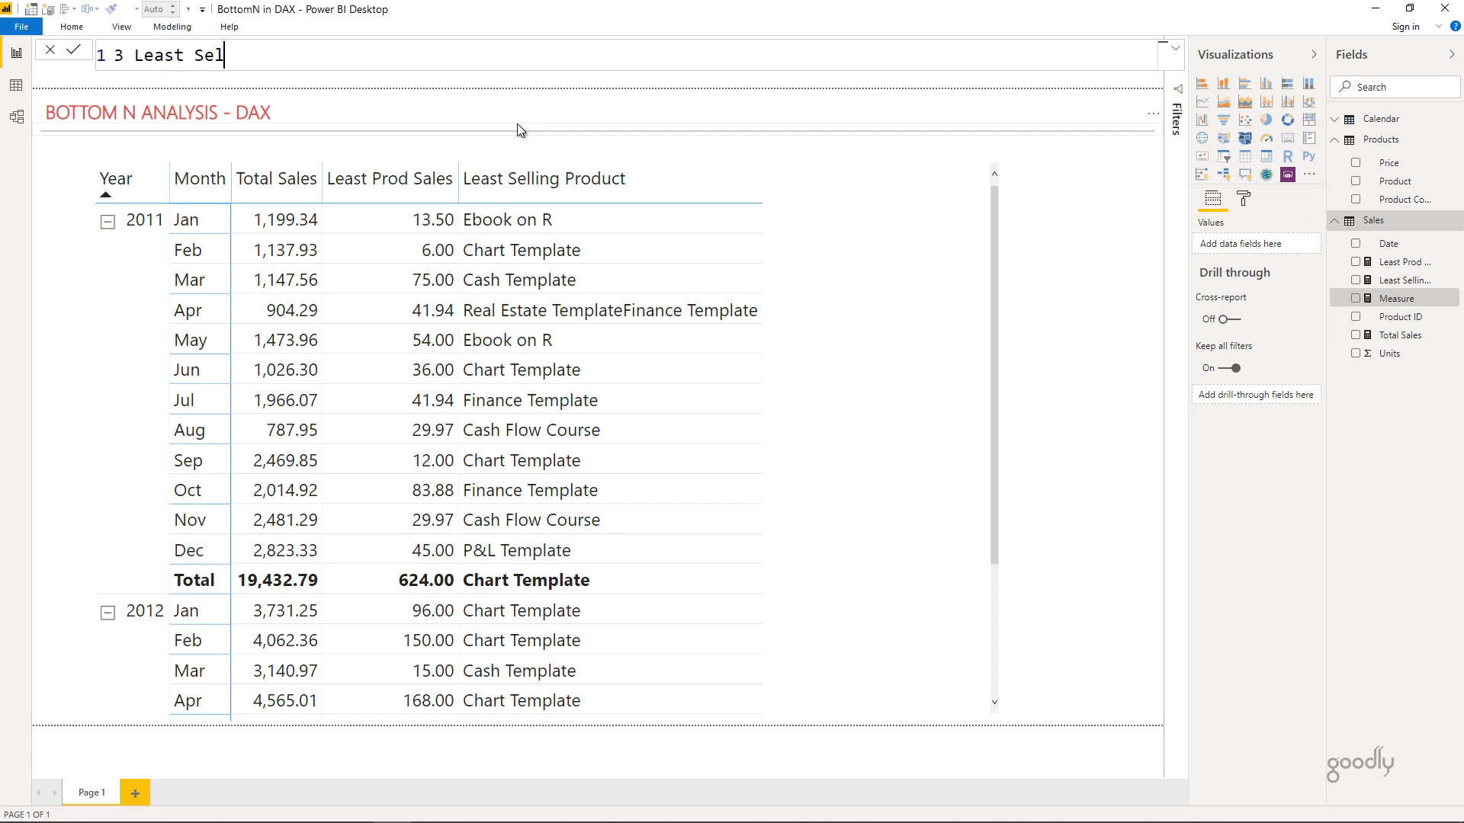
text(ling Prod =)
key(shift+Return)
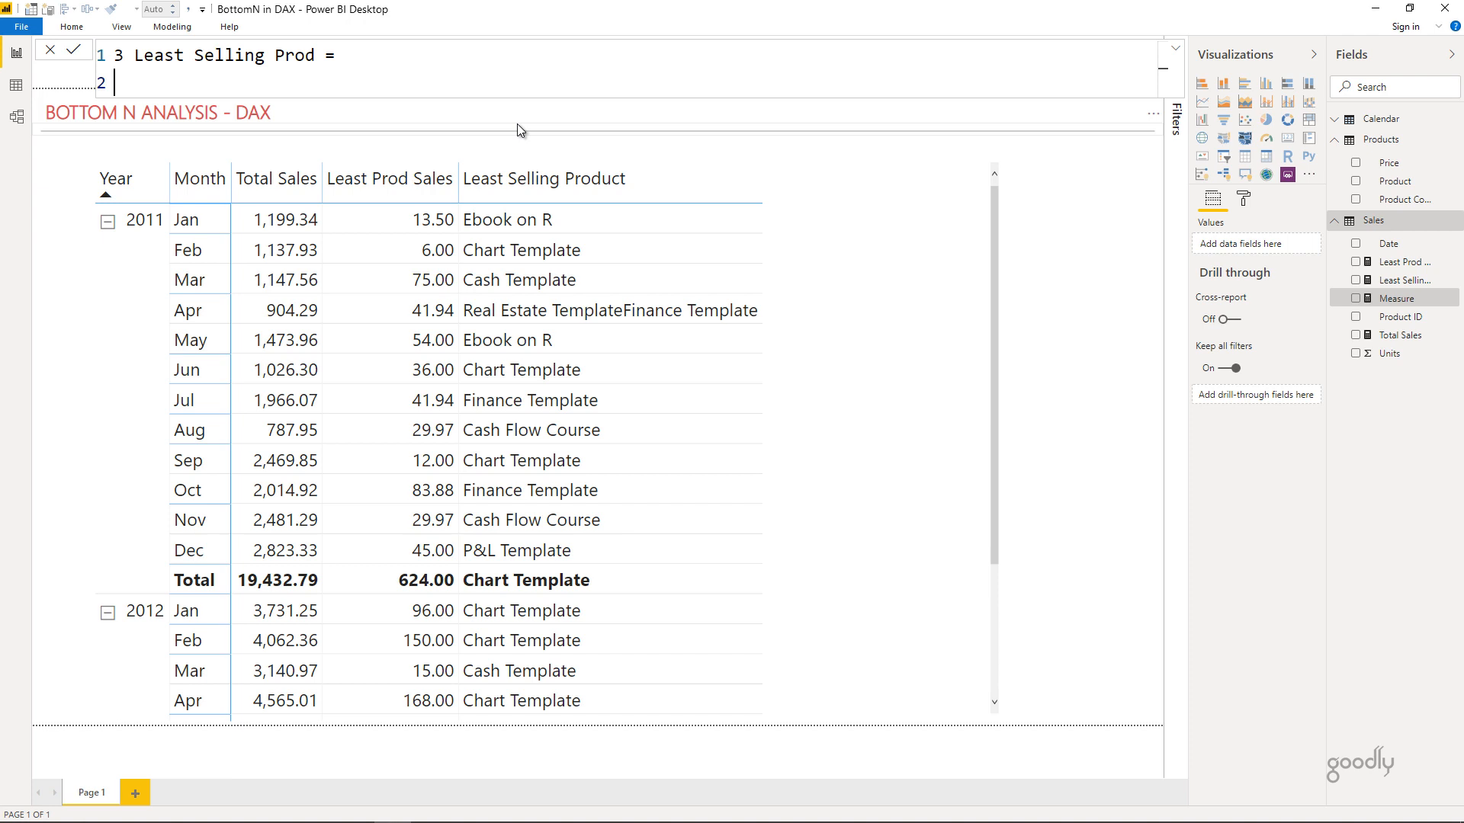
text(1)
key(Return)
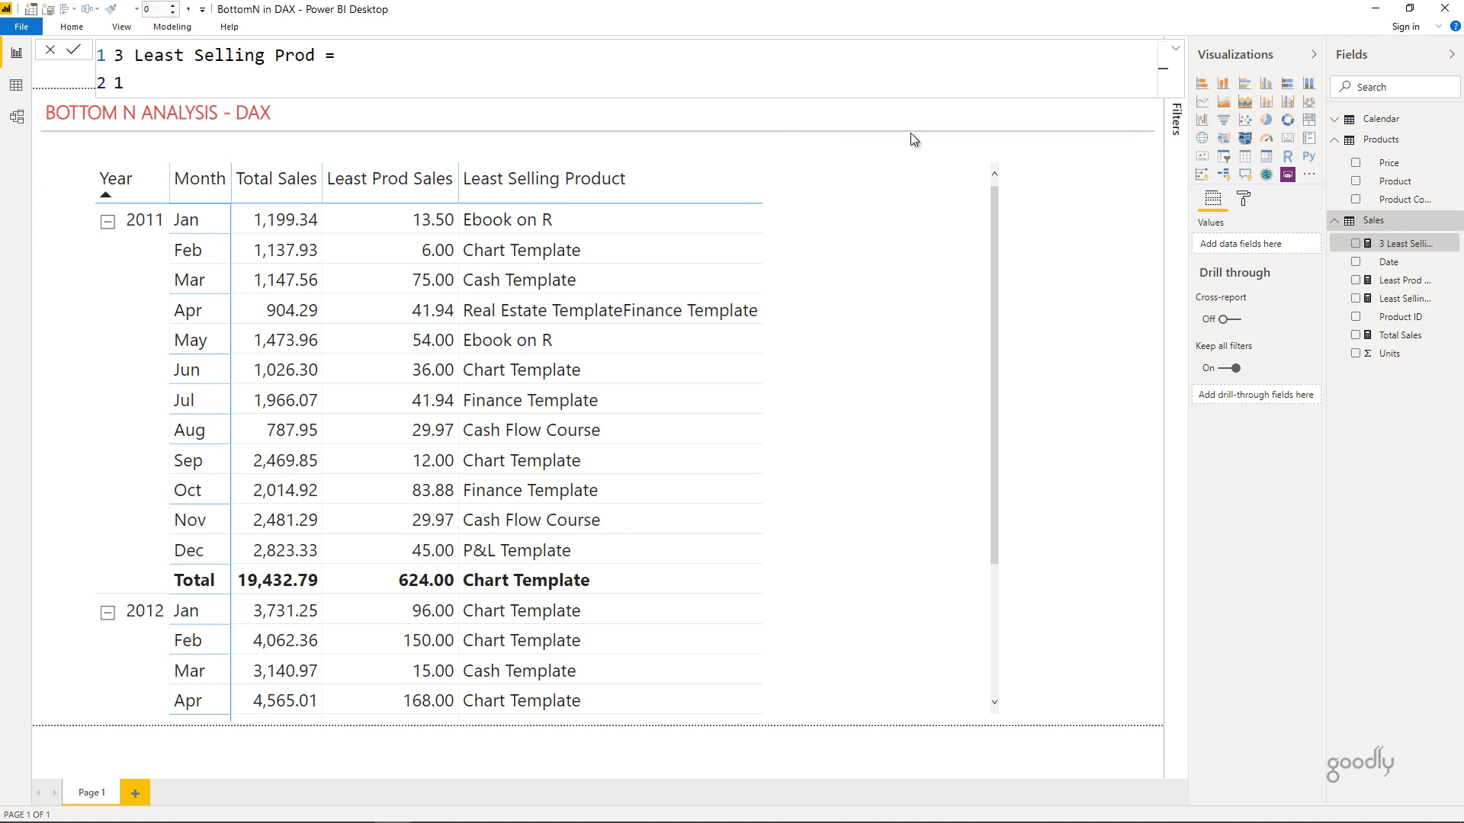
- Copy the CONCATENATEX formula from Least Selling Product and paste it over the placeholder in 3 Least Selling Prod
click(1436, 286)
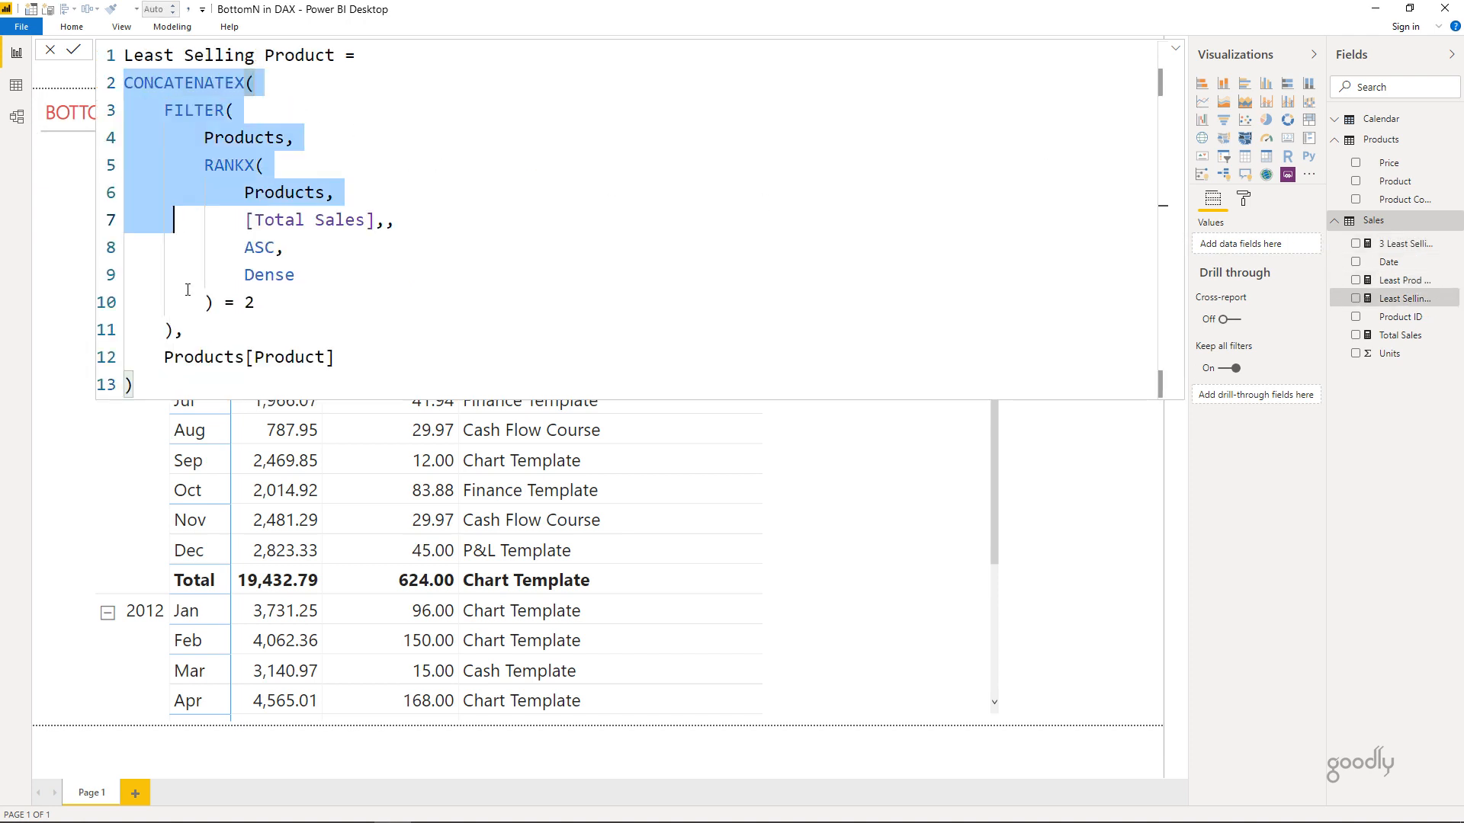
key(shift+Down)
key(shift+Down)
key(shift+Down)
key(shift+Down)
key(shift+Down)
key(shift+Down)
key(ctrl+c)
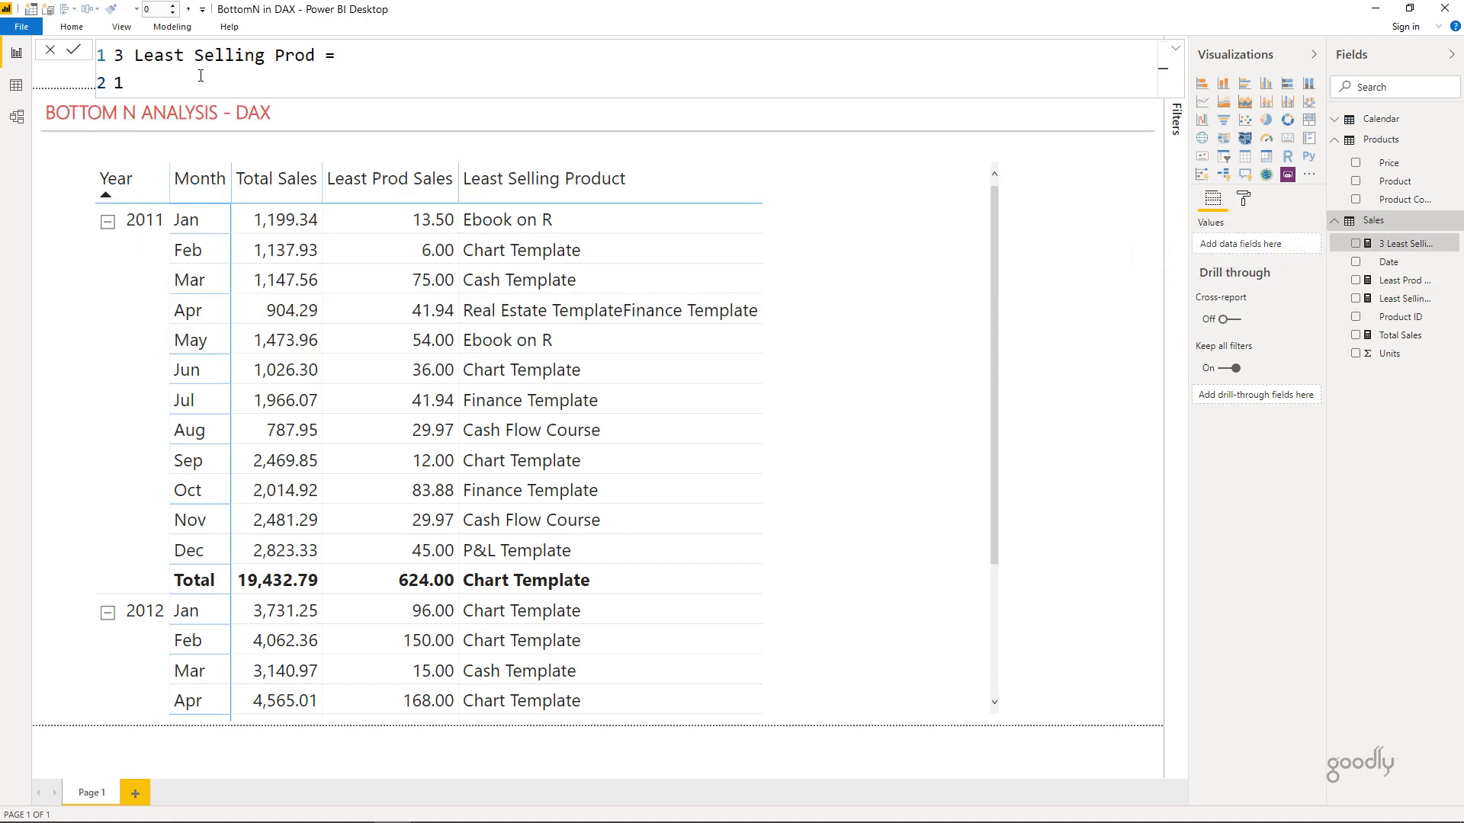
key(shift+Left)
key(ctrl+v)
- Declare a variable with VAR Ranked = on its own line before RANKX in the FILTER of 3 Least Selling Prod
key(Up)
key(Up)
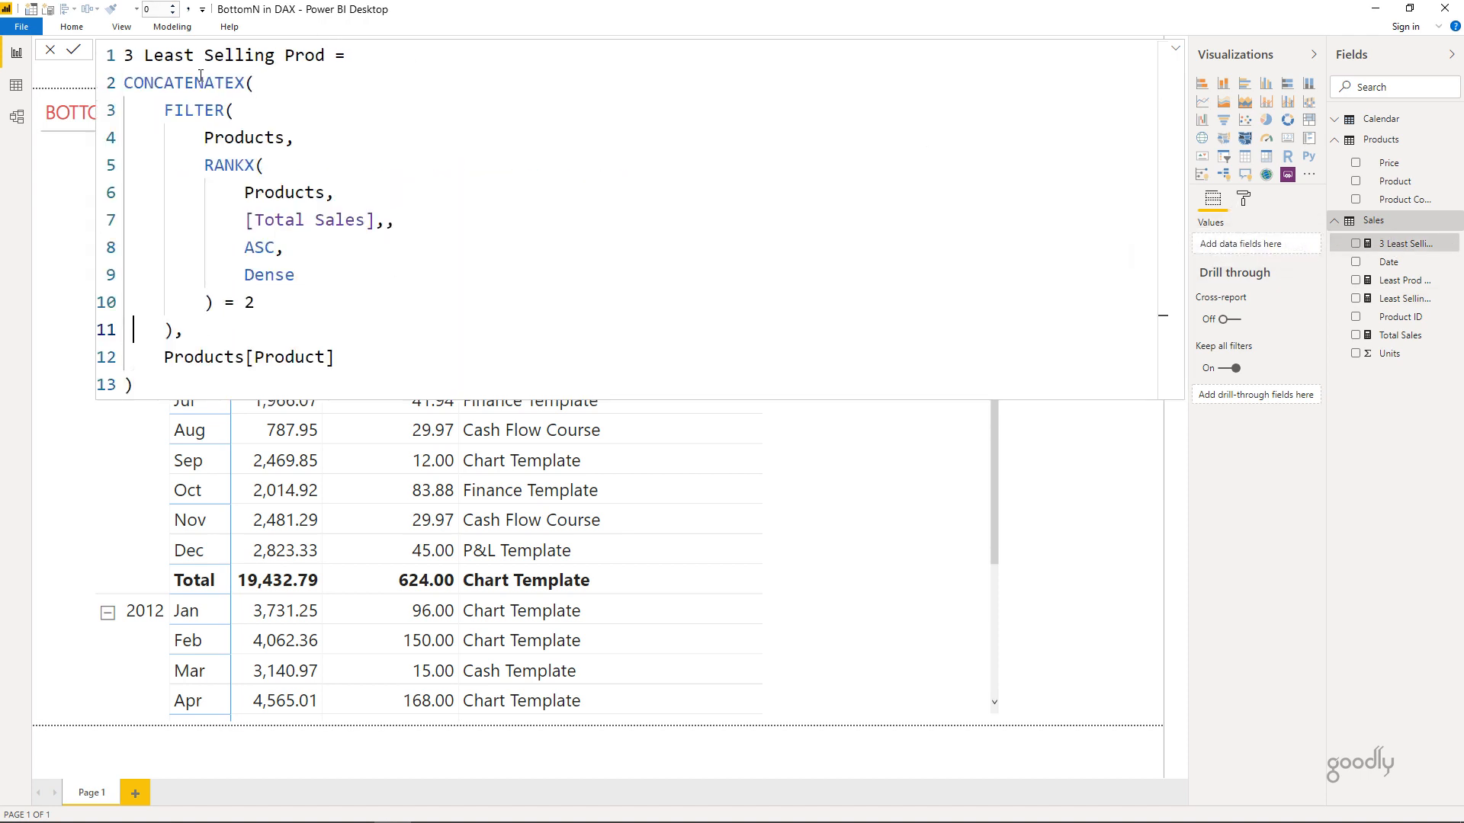
key(Up)
key(End)
key(Left)
key(shift+Right)
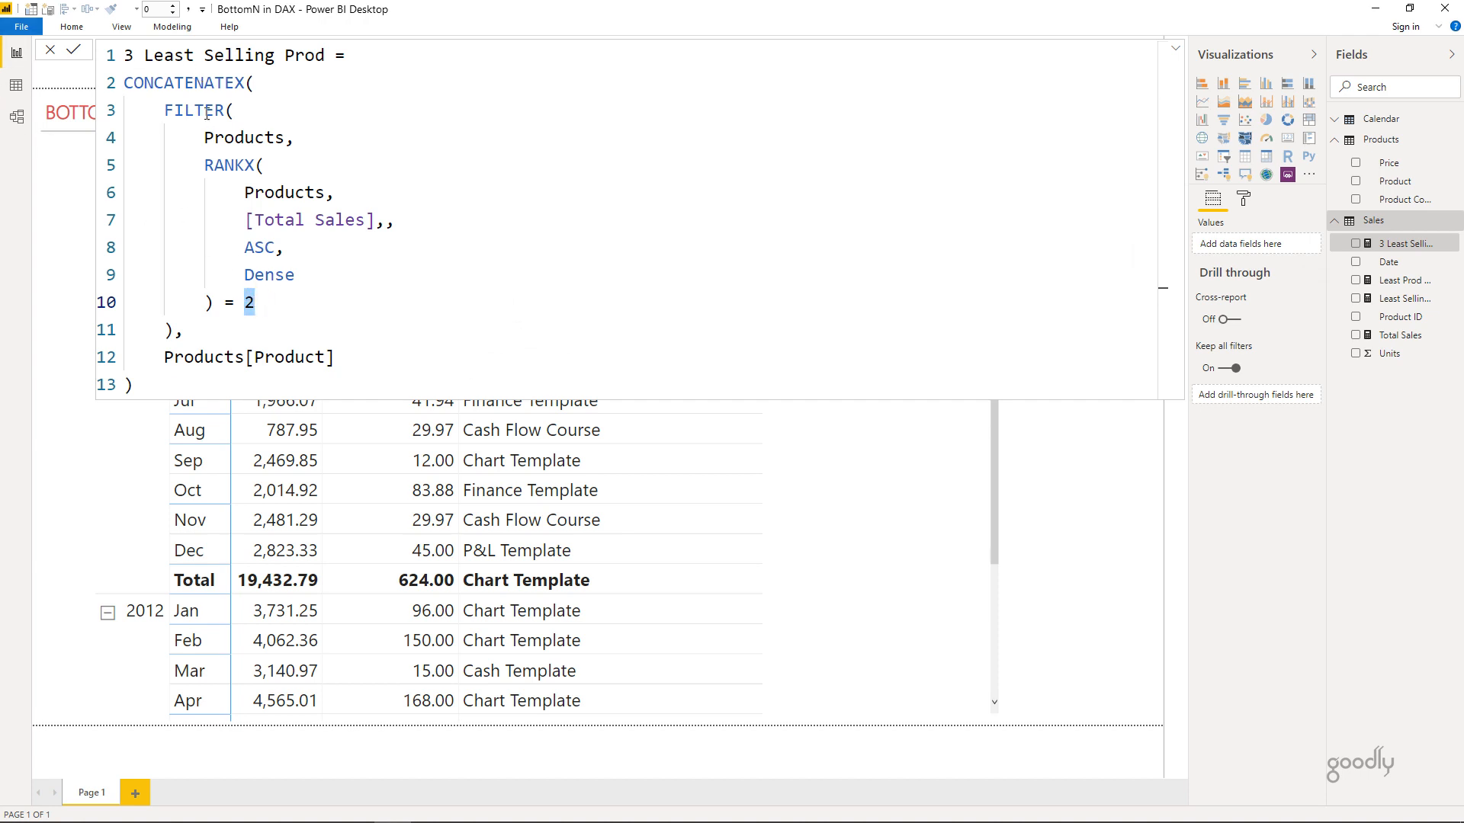
click(207, 163)
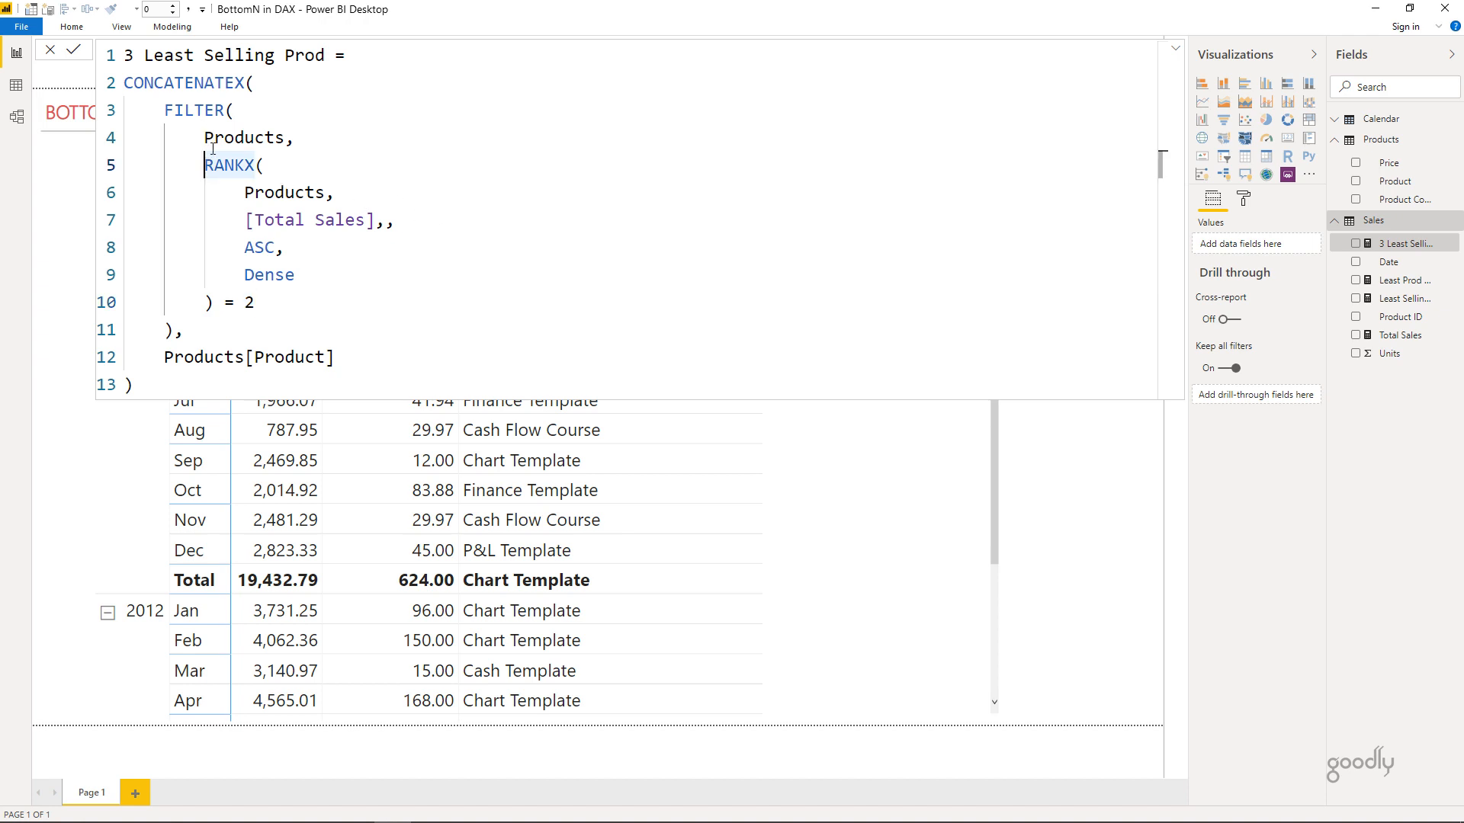
text(VAR Ran)
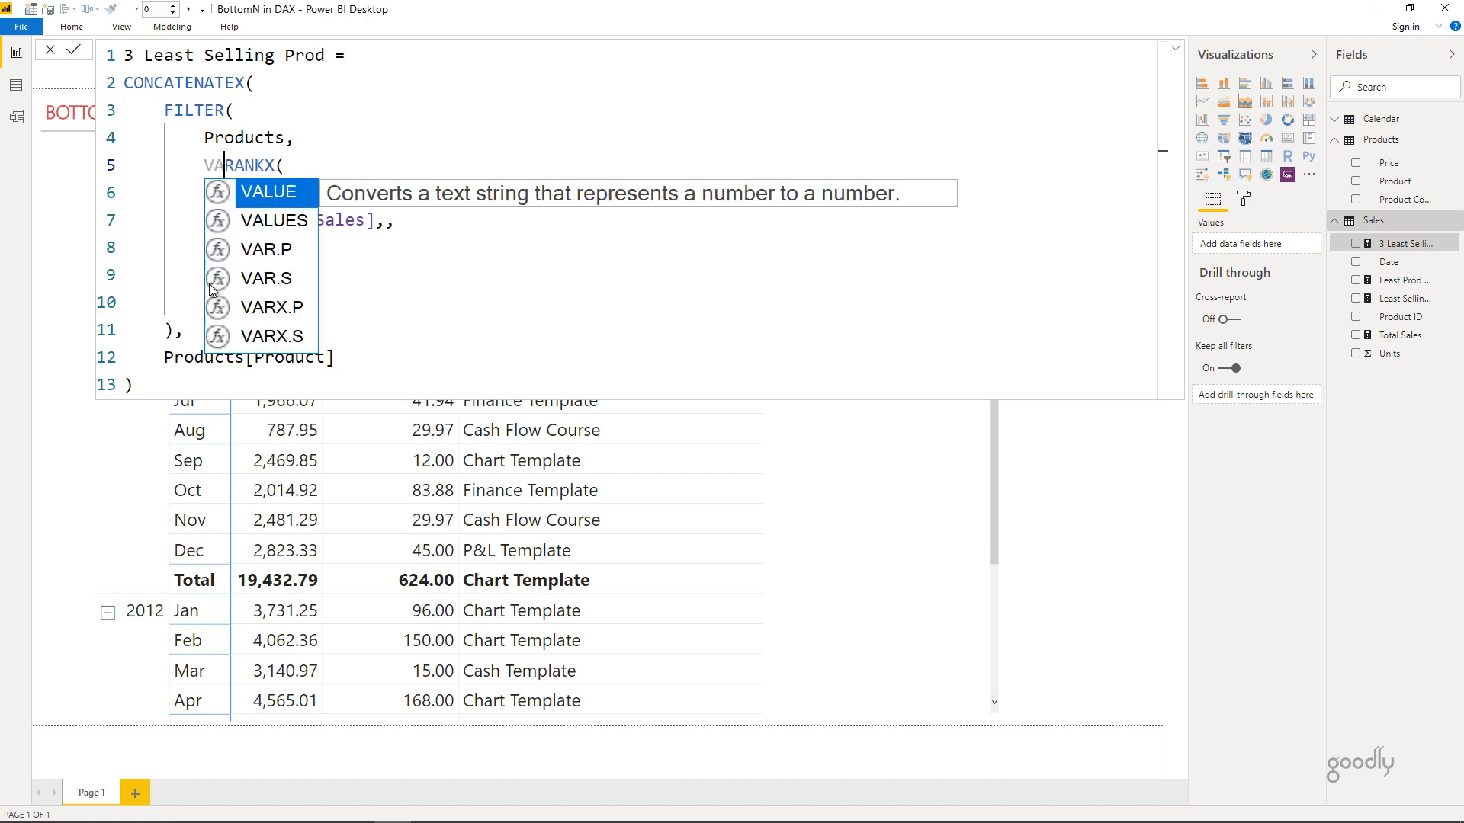
text(ked =)
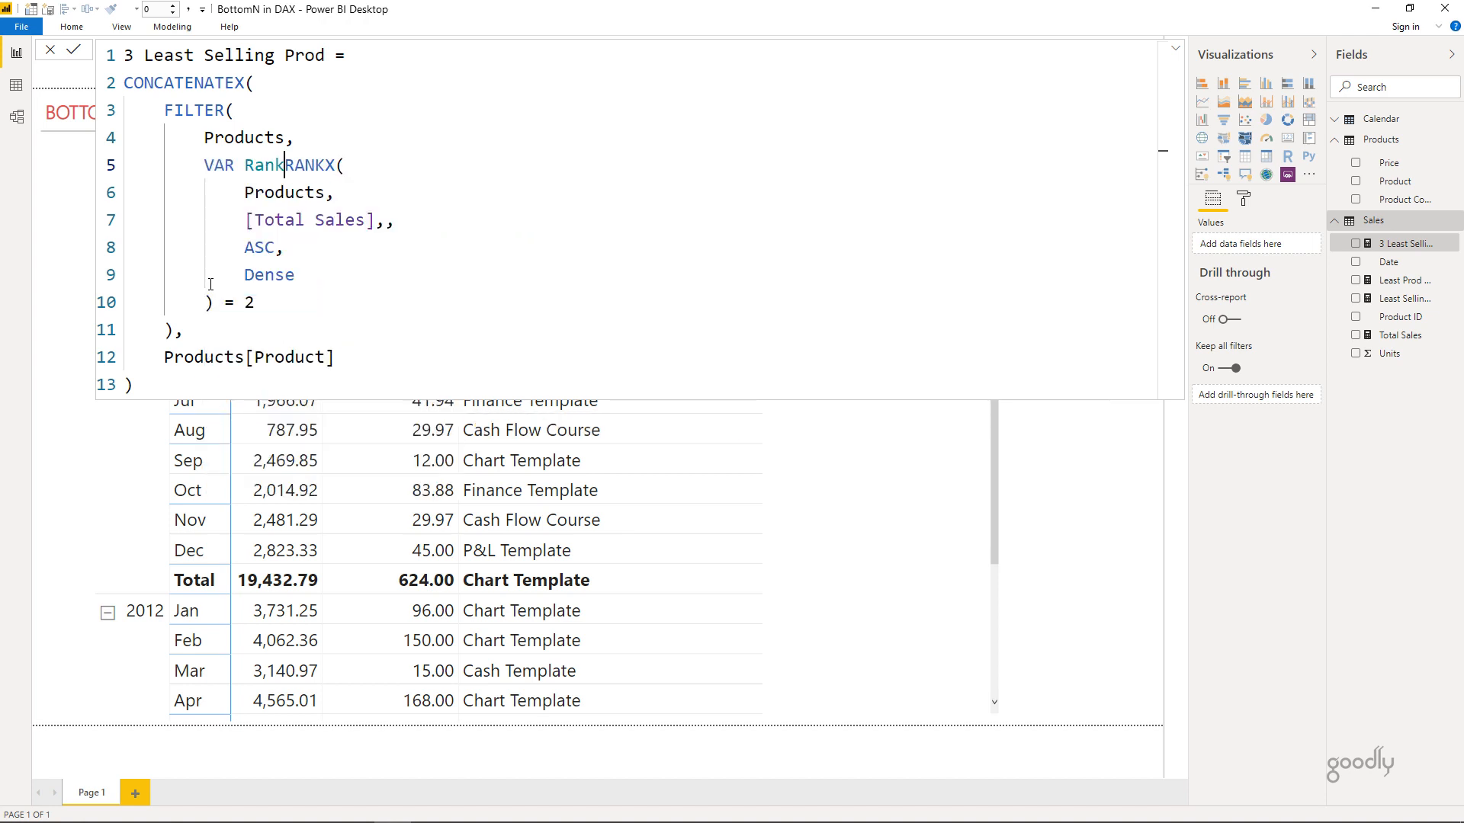
key(shift+Return)
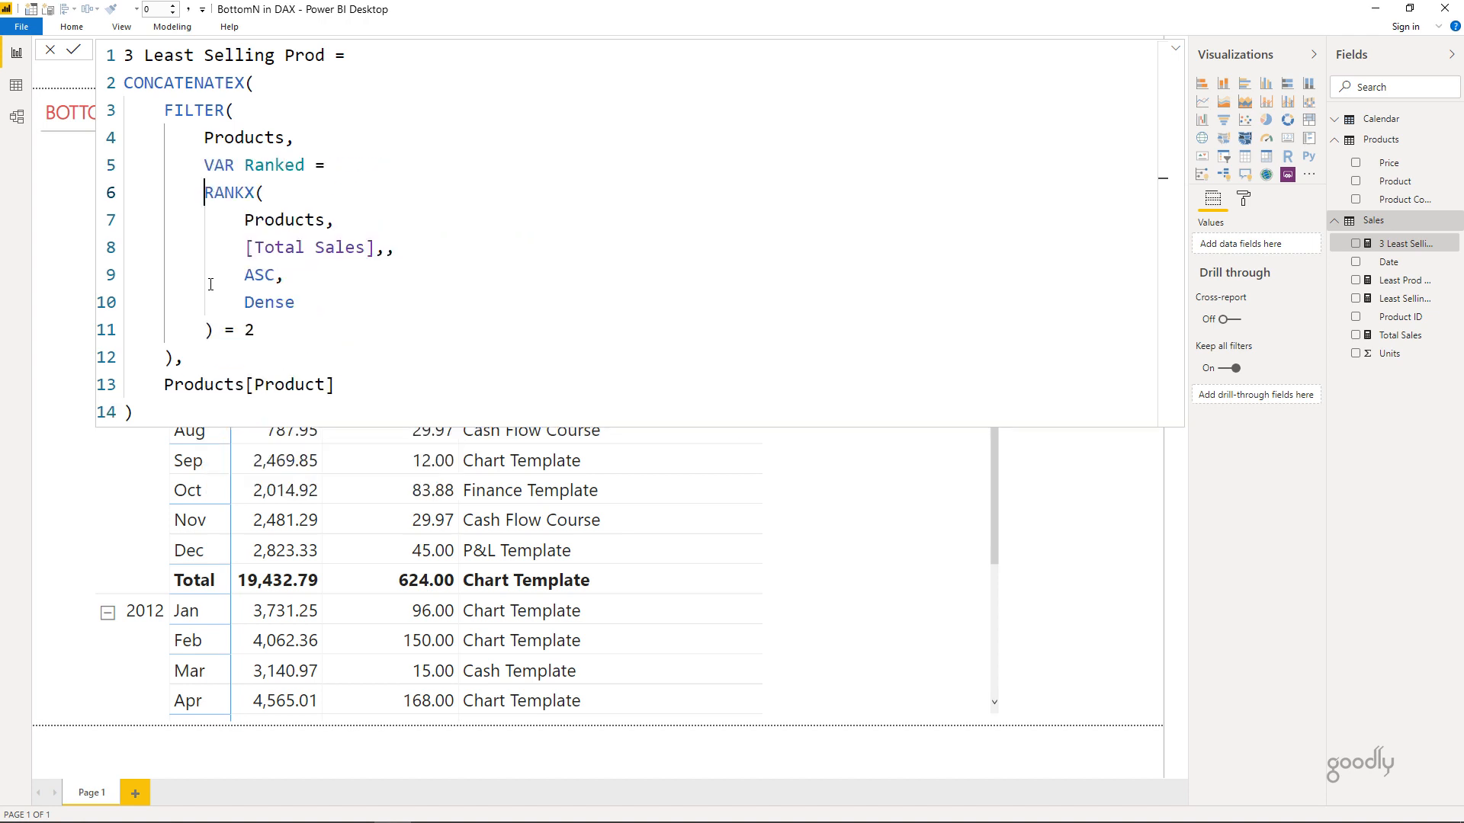
- Close the variable after the RANKX block with RETURN on its own line and put Ranked before the rank comparison
key(Down)
key(Down)
key(Down)
key(Down)
key(Down)
key(Down)
key(Up)
key(End)
key(Left)
key(Left)
key(Left)
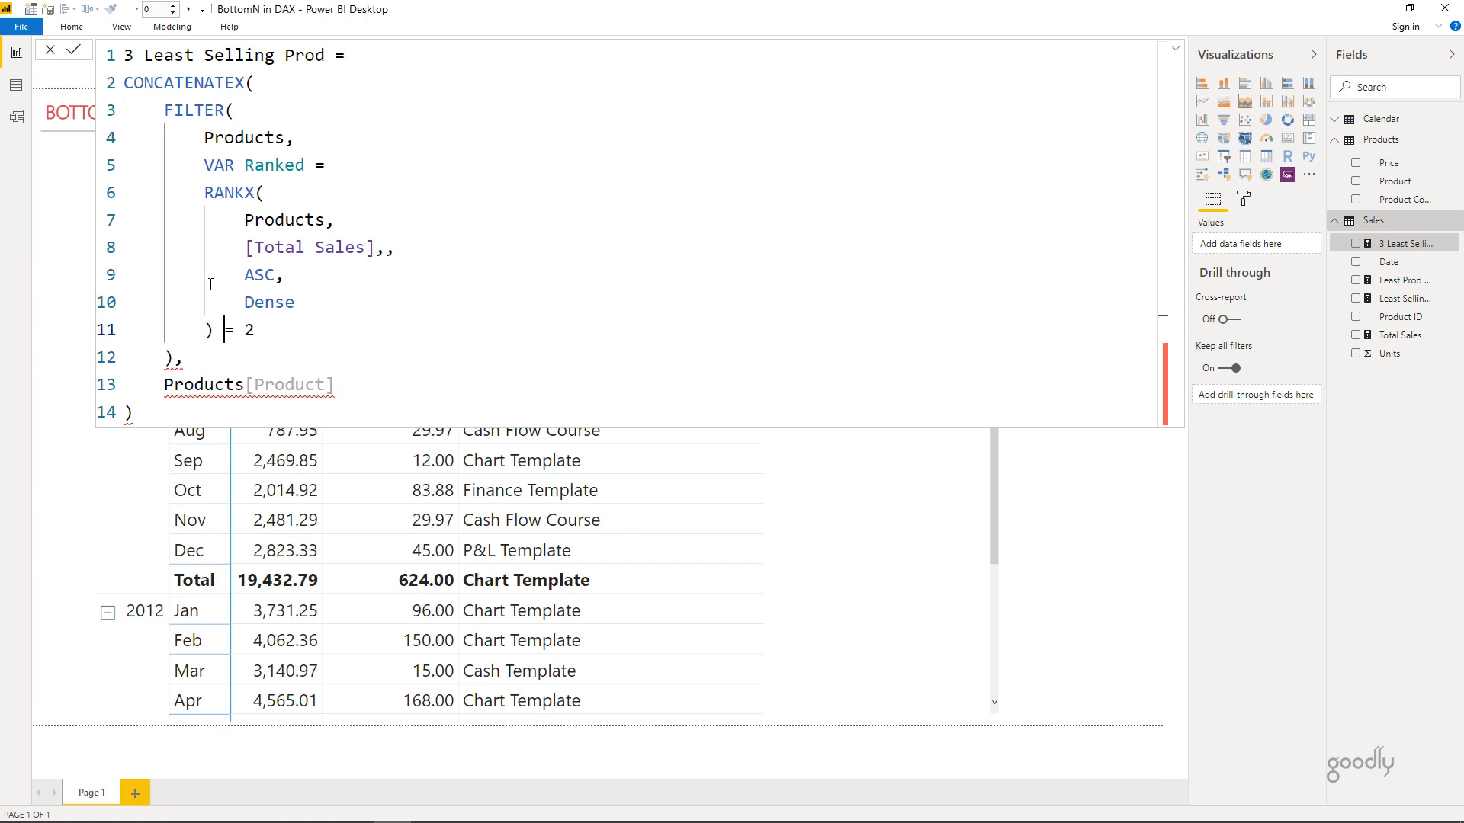
key(Left)
key(shift+Return)
text(RETURN)
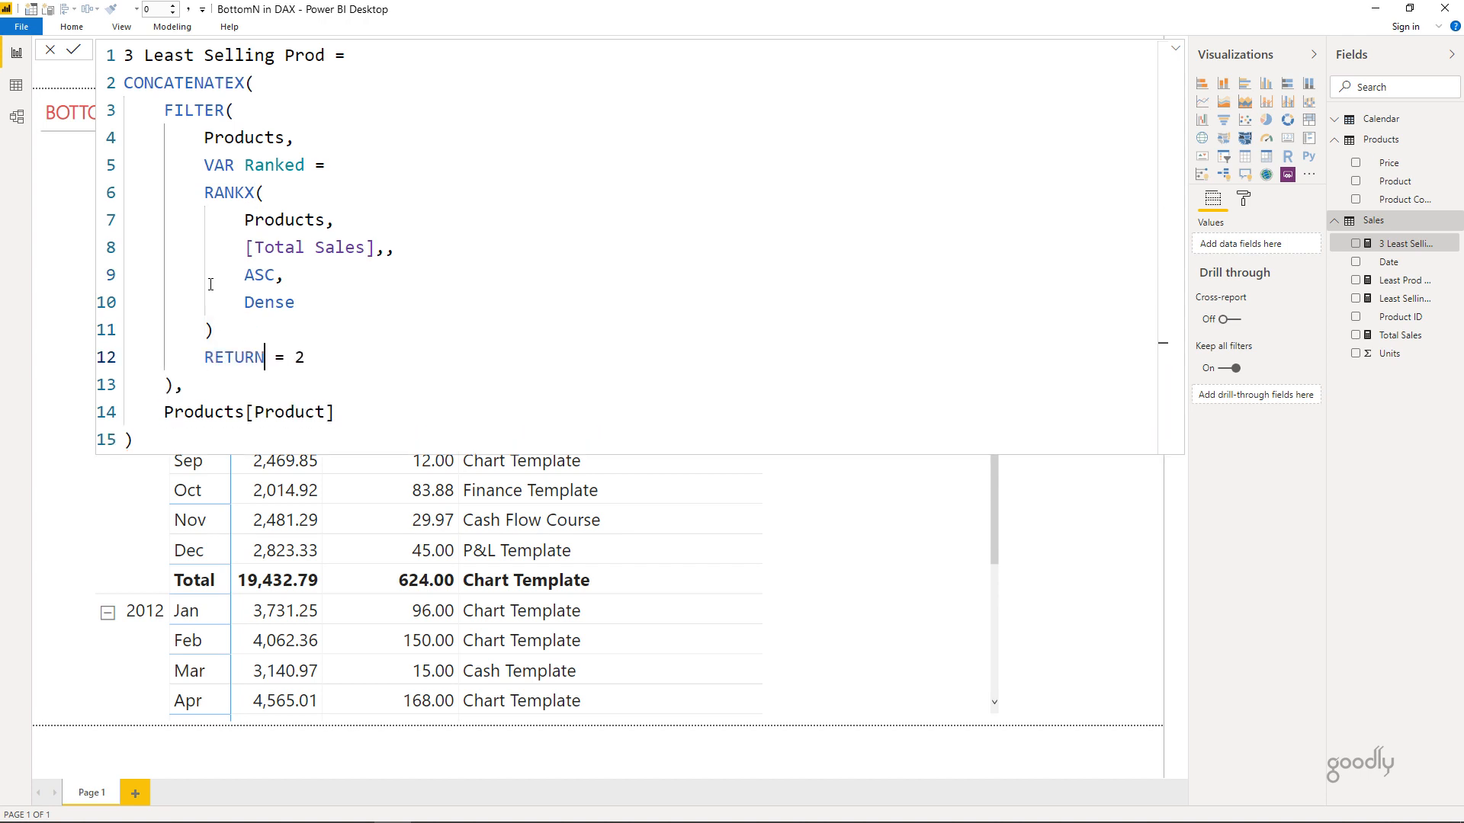
key(shift+Return)
text(Ranked)
key(Right)
key(Right)
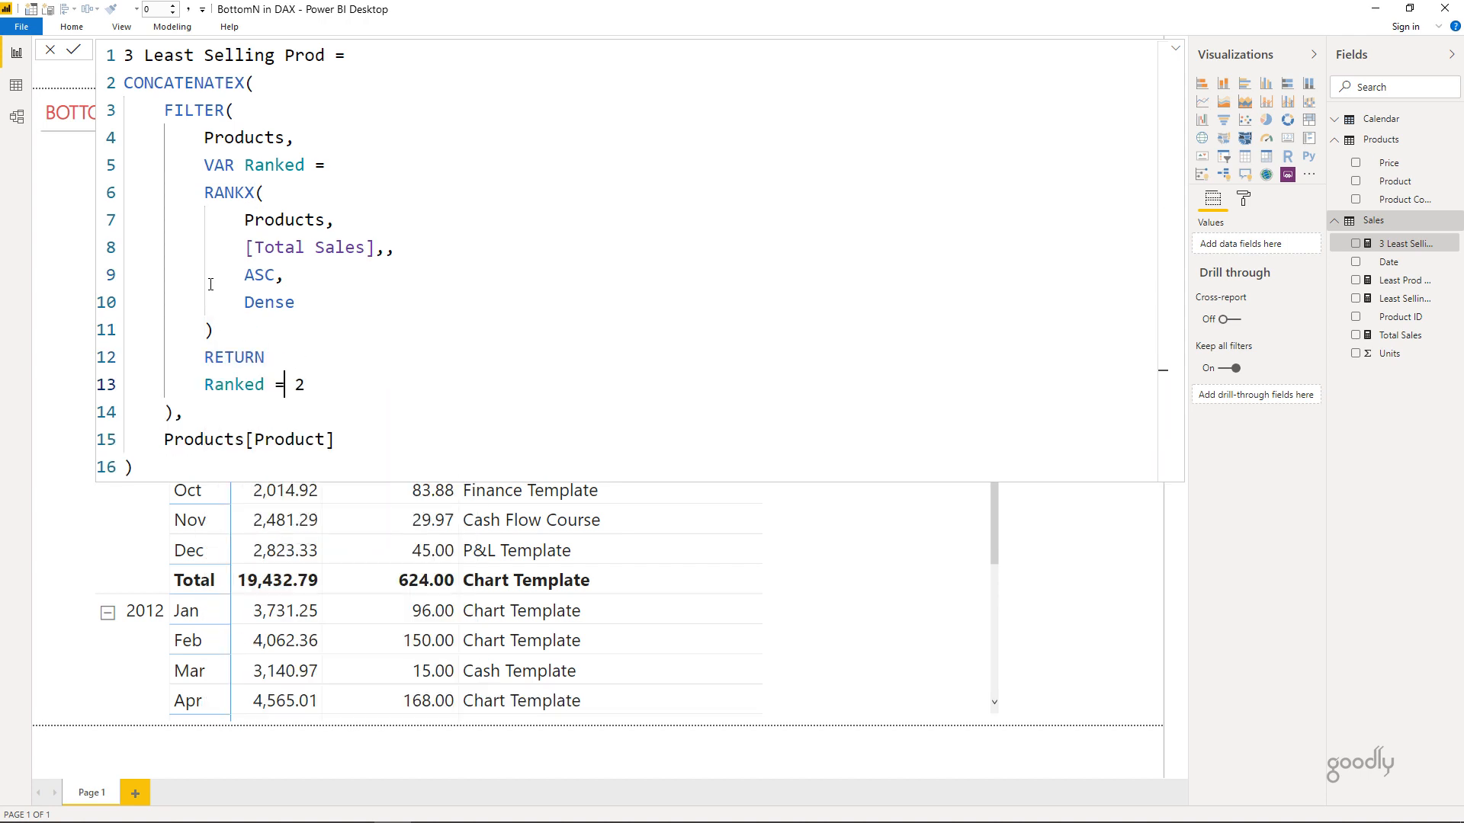
- Set the filter condition to Ranked >= 2 && Ranked <=4 and commit the measure
key(BackSpace)
text(>=)
key(End)
text(&& Ranked)
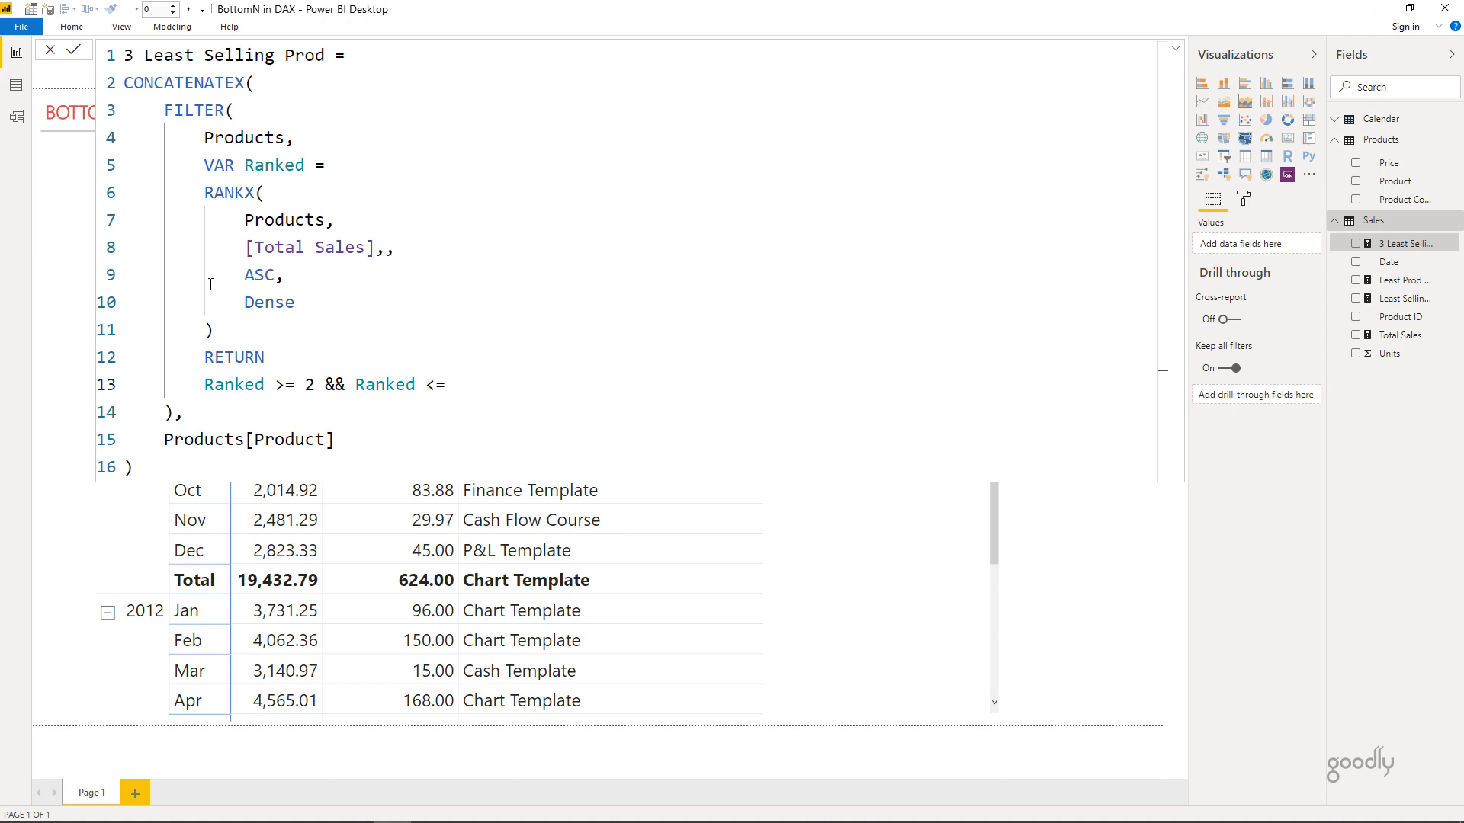
text(4)
click(267, 460)
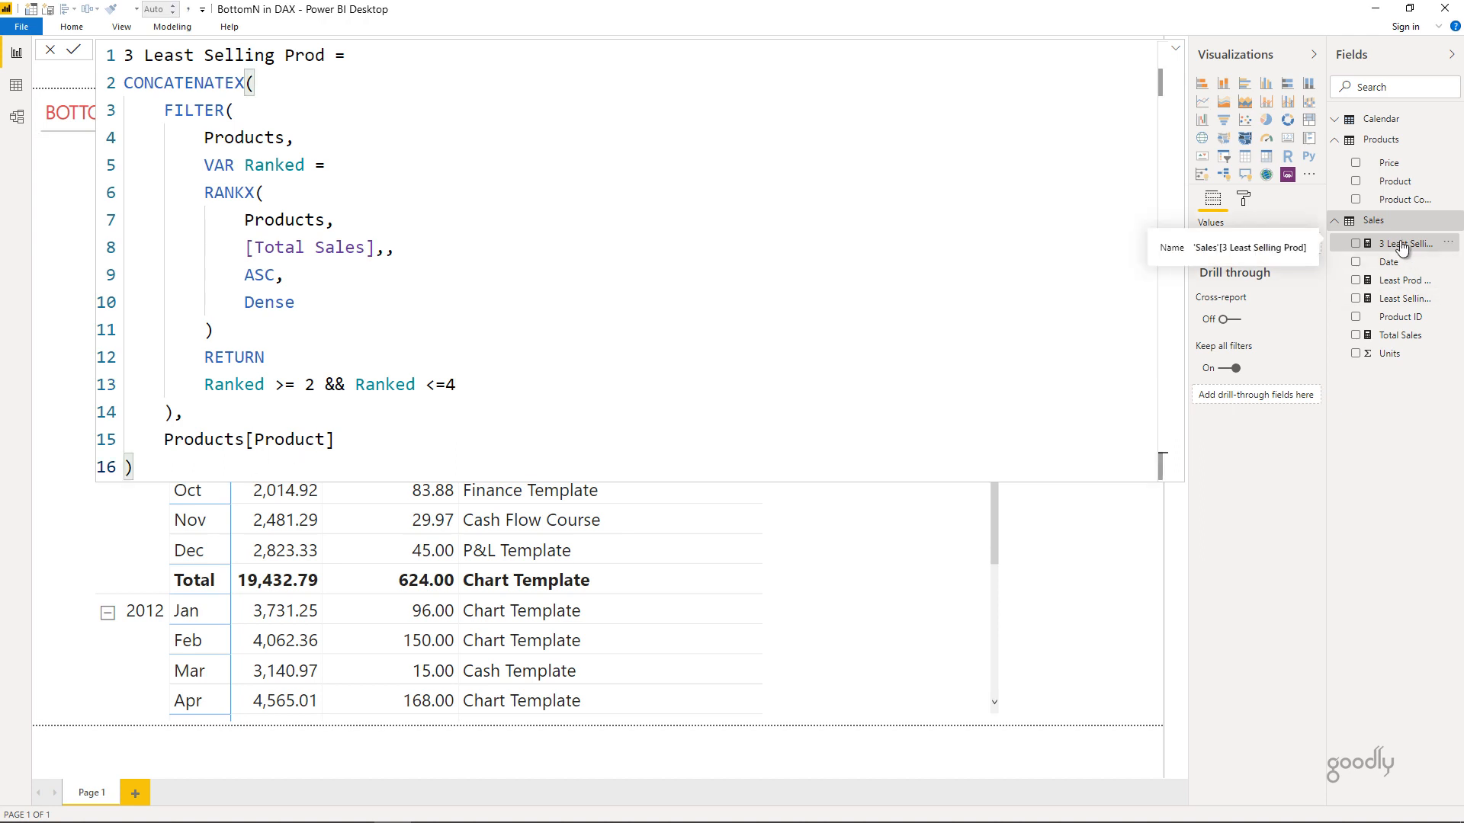
- Add 3 Least Selling Prod to the matrix values and remove Least Prod Sales and Least Selling Product
drag(1401, 248, 892, 355)
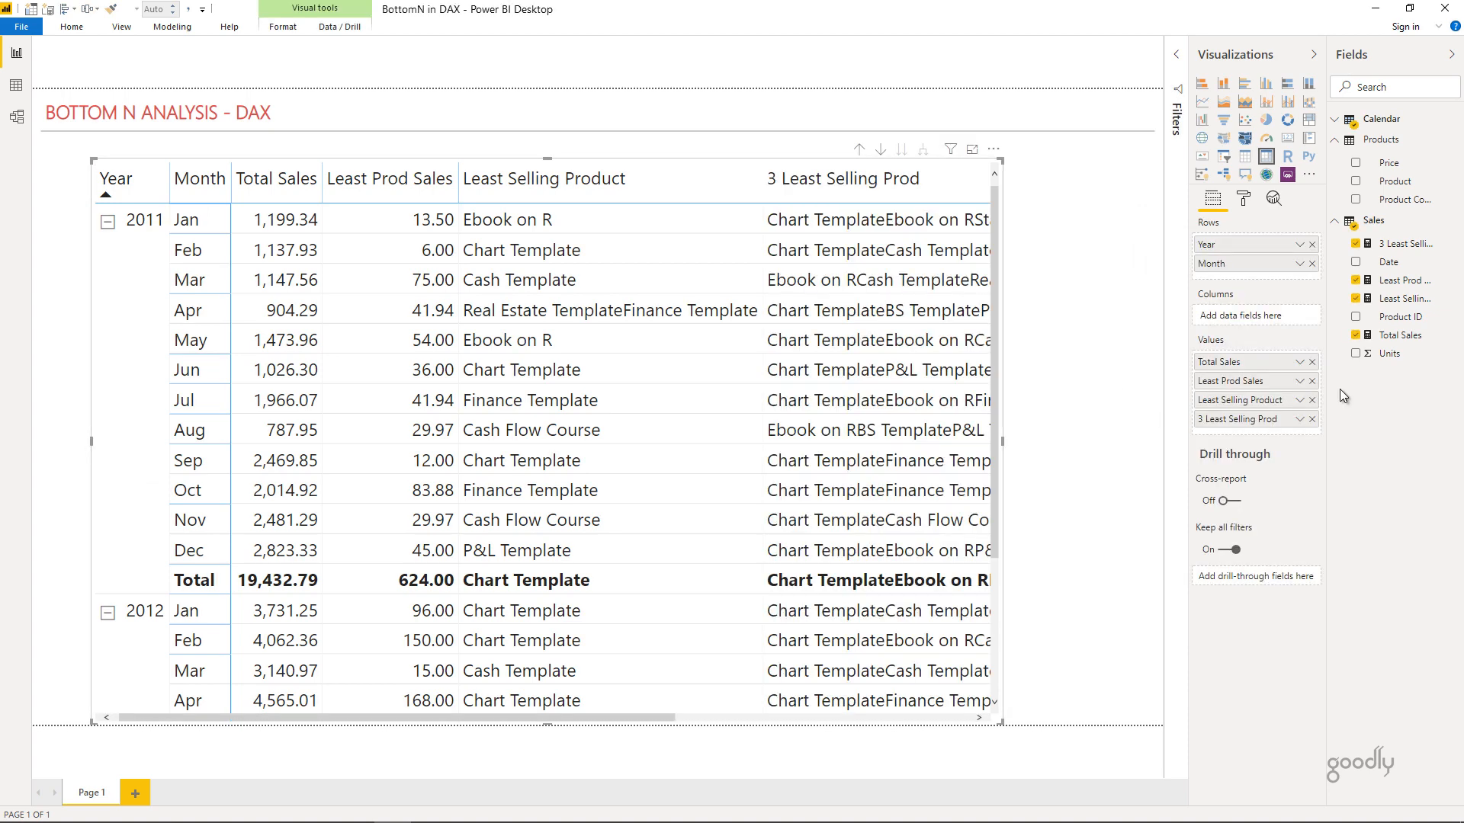
click(1312, 381)
click(1312, 381)
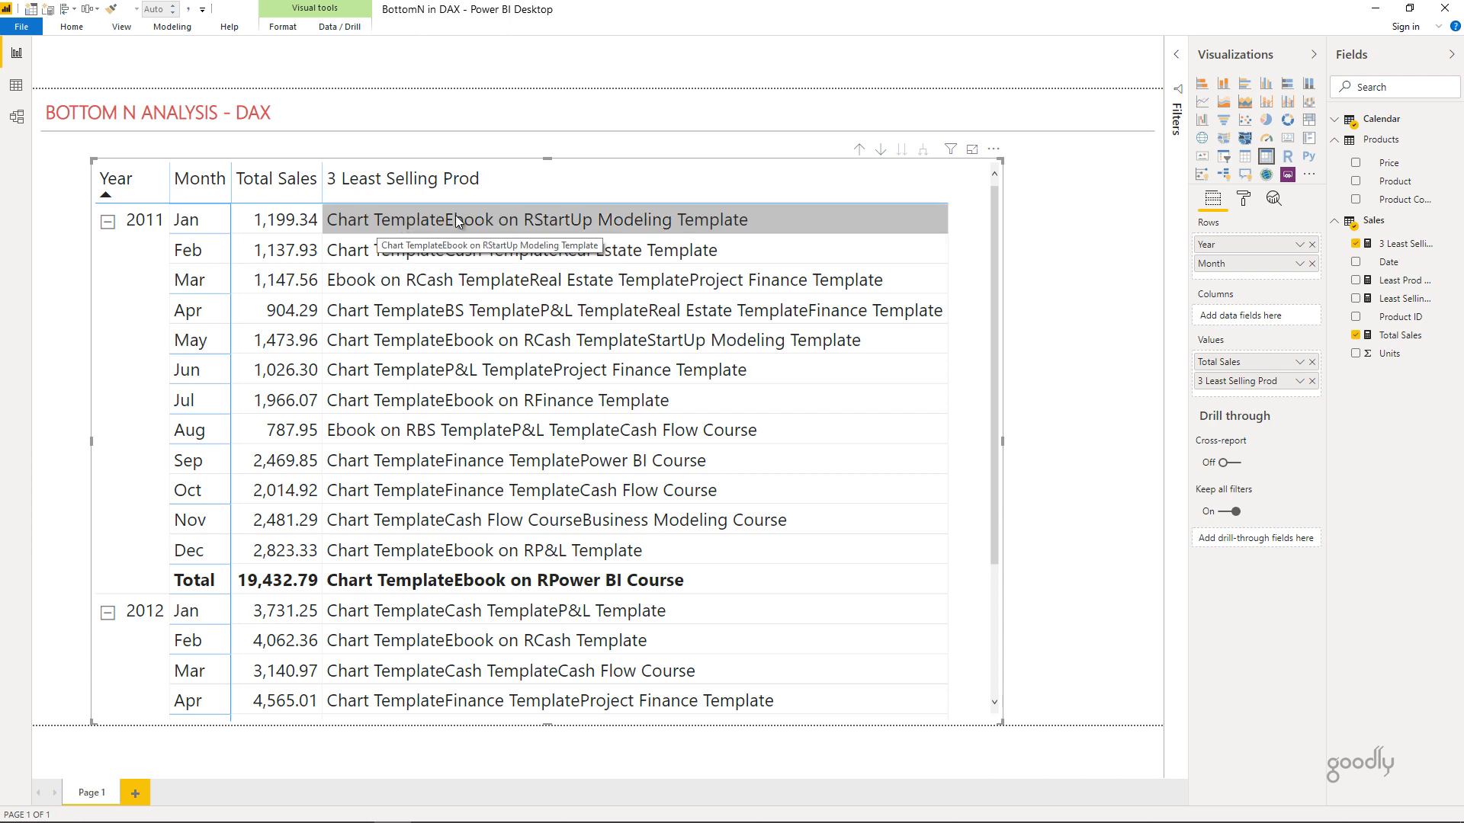
- Add UNICHAR(10) as the CONCATENATEX delimiter in 3 Least Selling Prod, commit the measure and widen its matrix column
click(1408, 244)
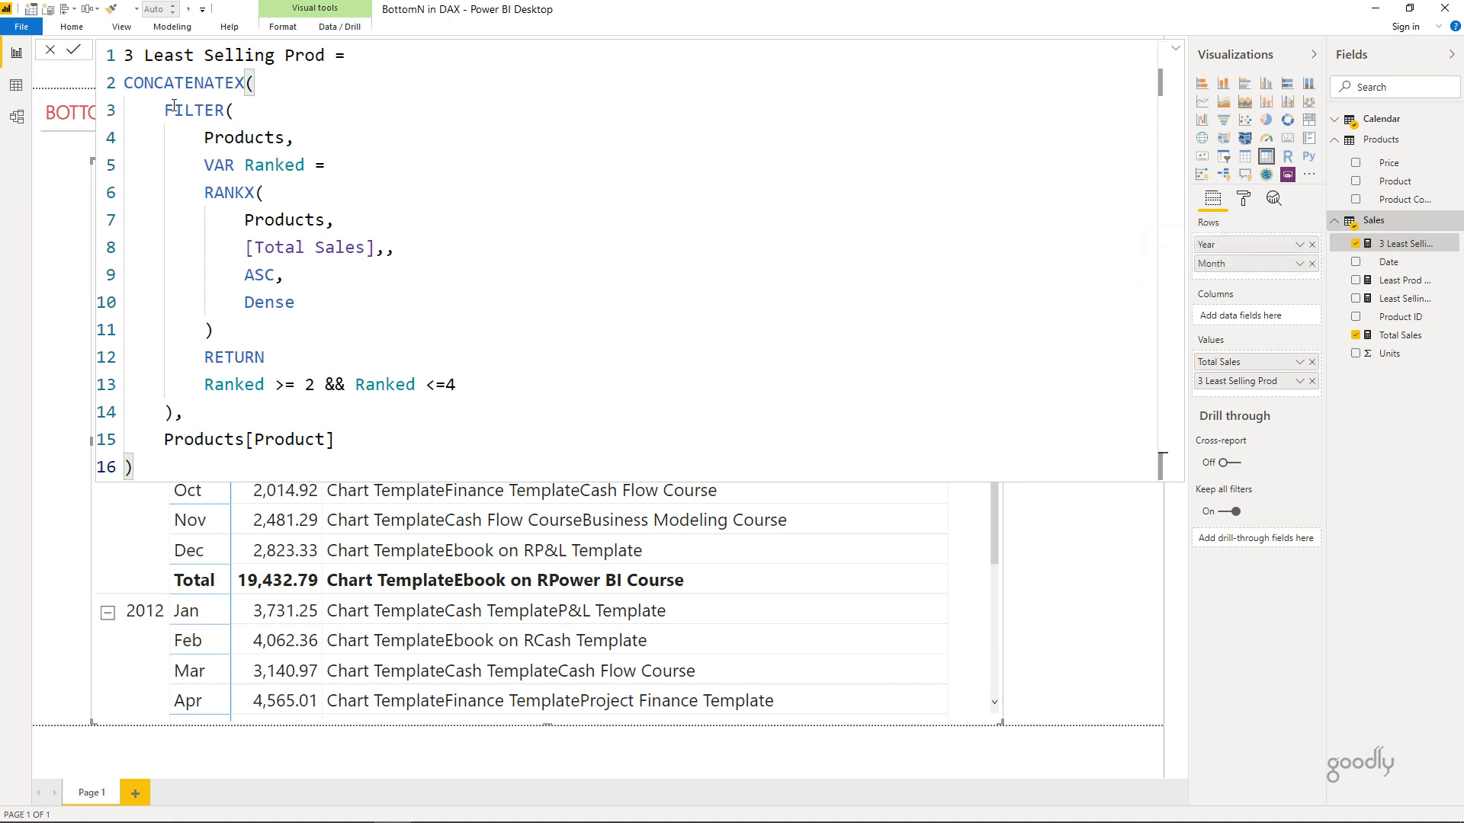
drag(164, 110, 389, 412)
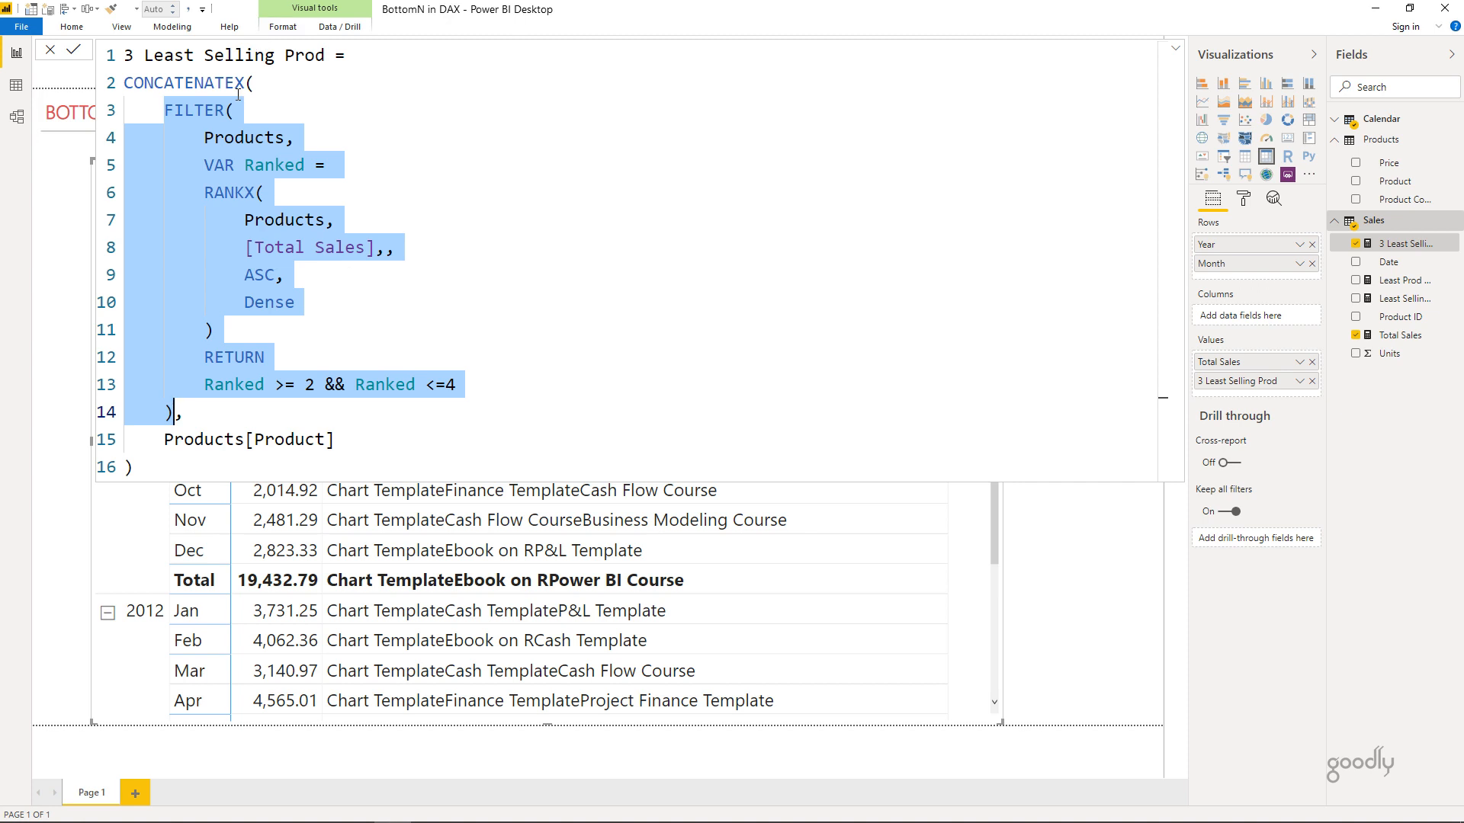
drag(174, 440, 308, 440)
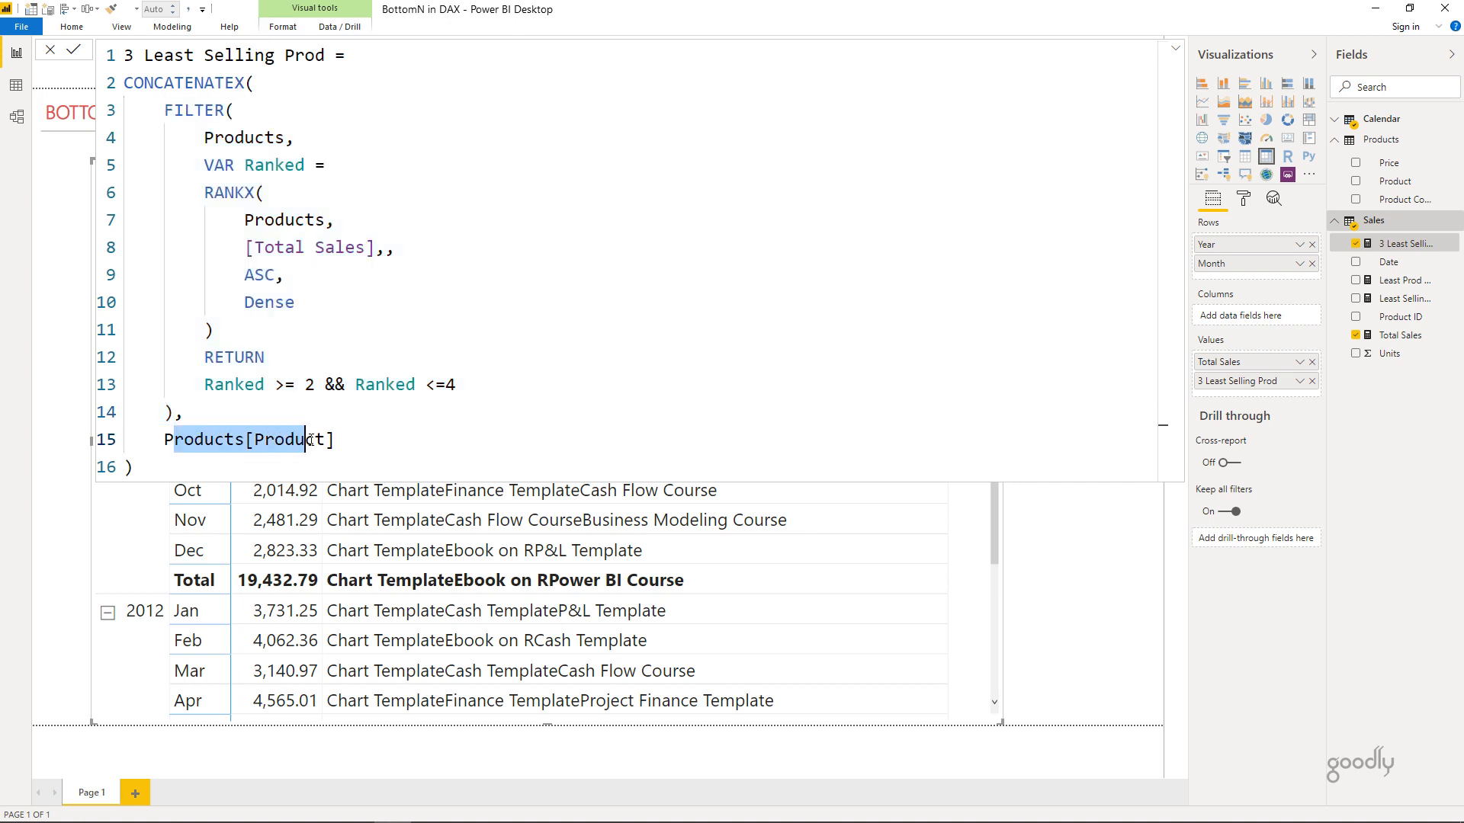
click(349, 439)
text(,)
key(Return)
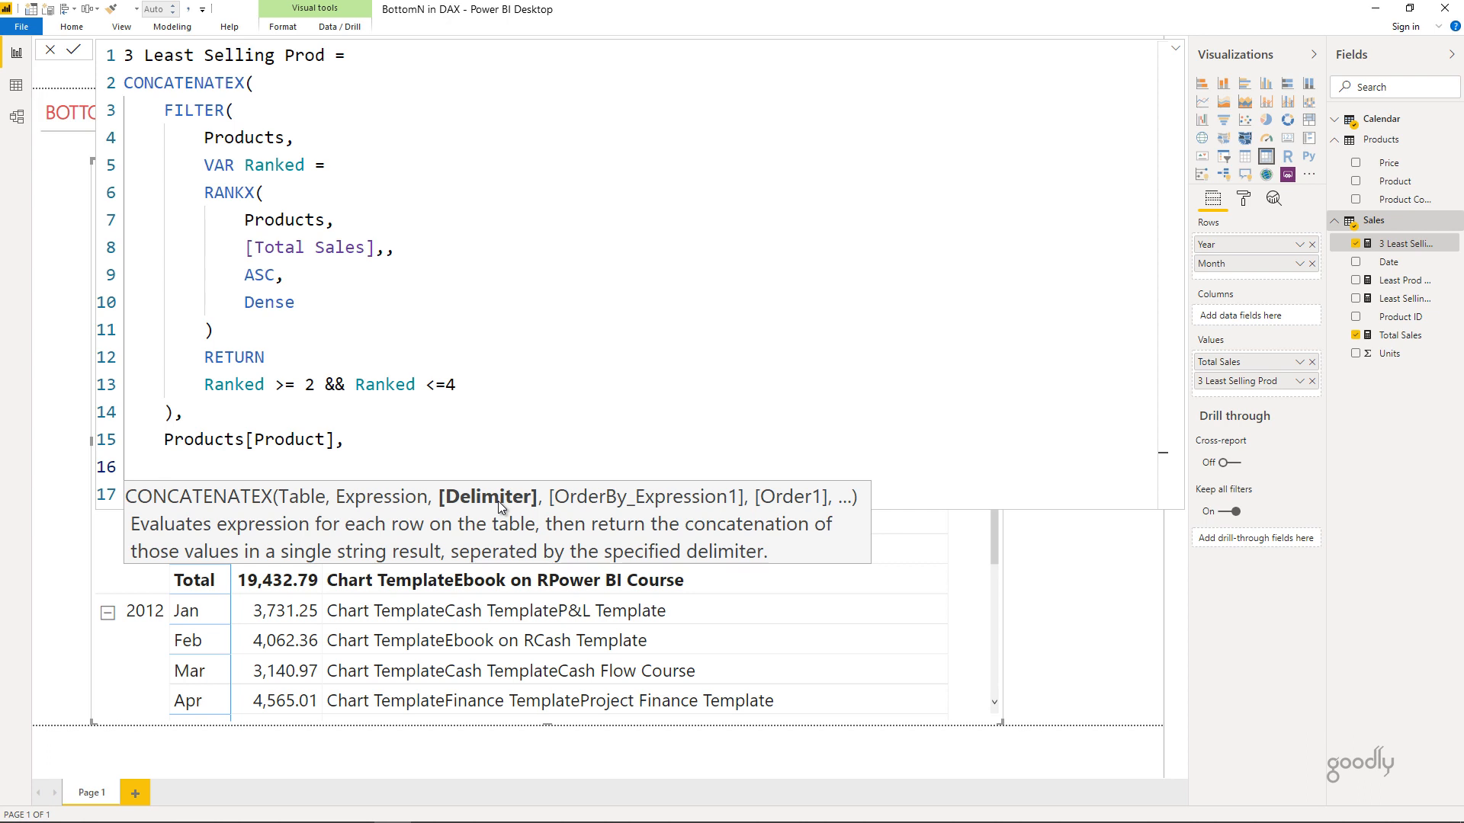
text(UNICHAR()
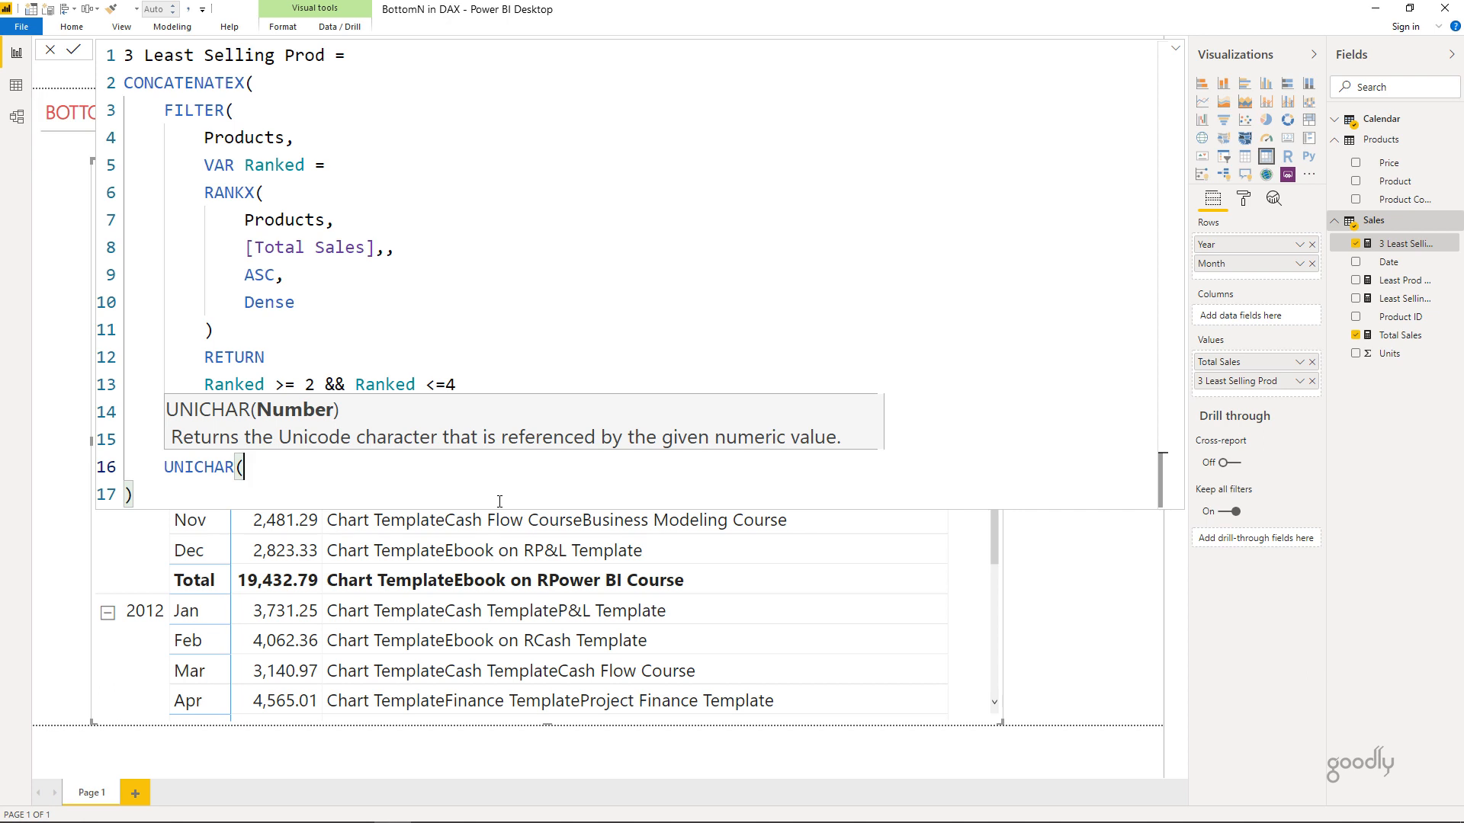
text(10))
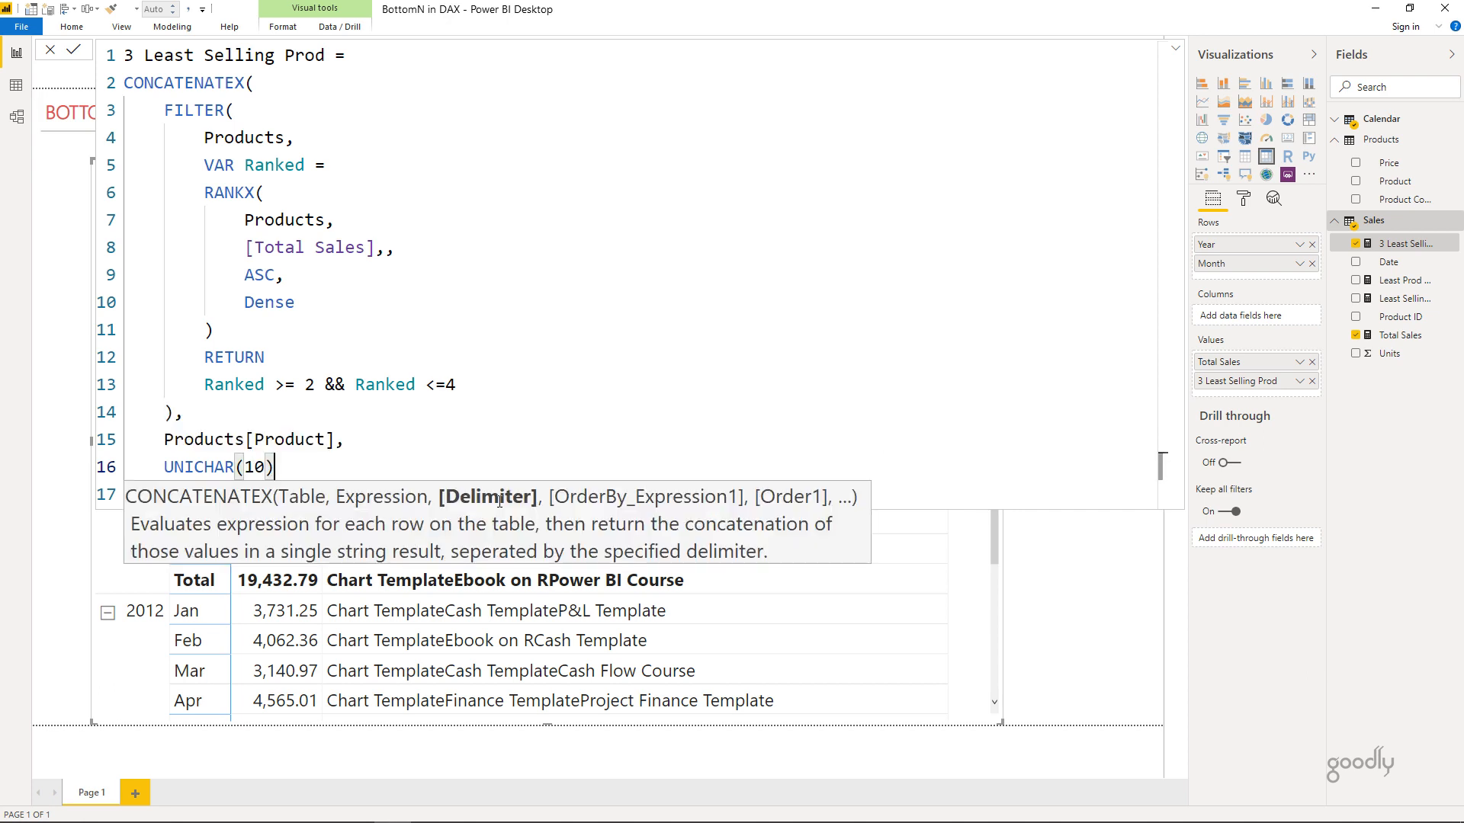
click(500, 501)
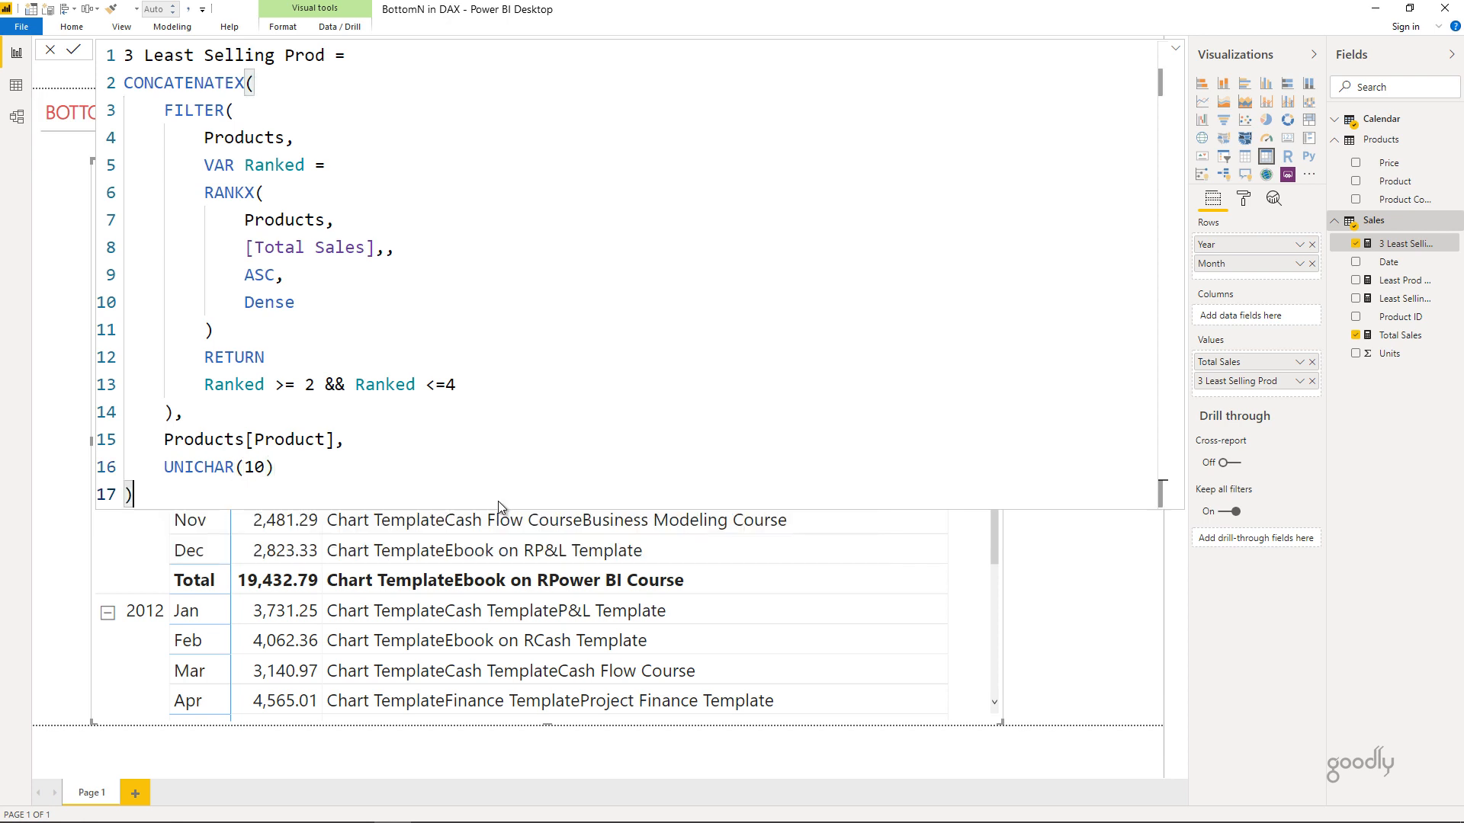
key(Return)
click(526, 516)
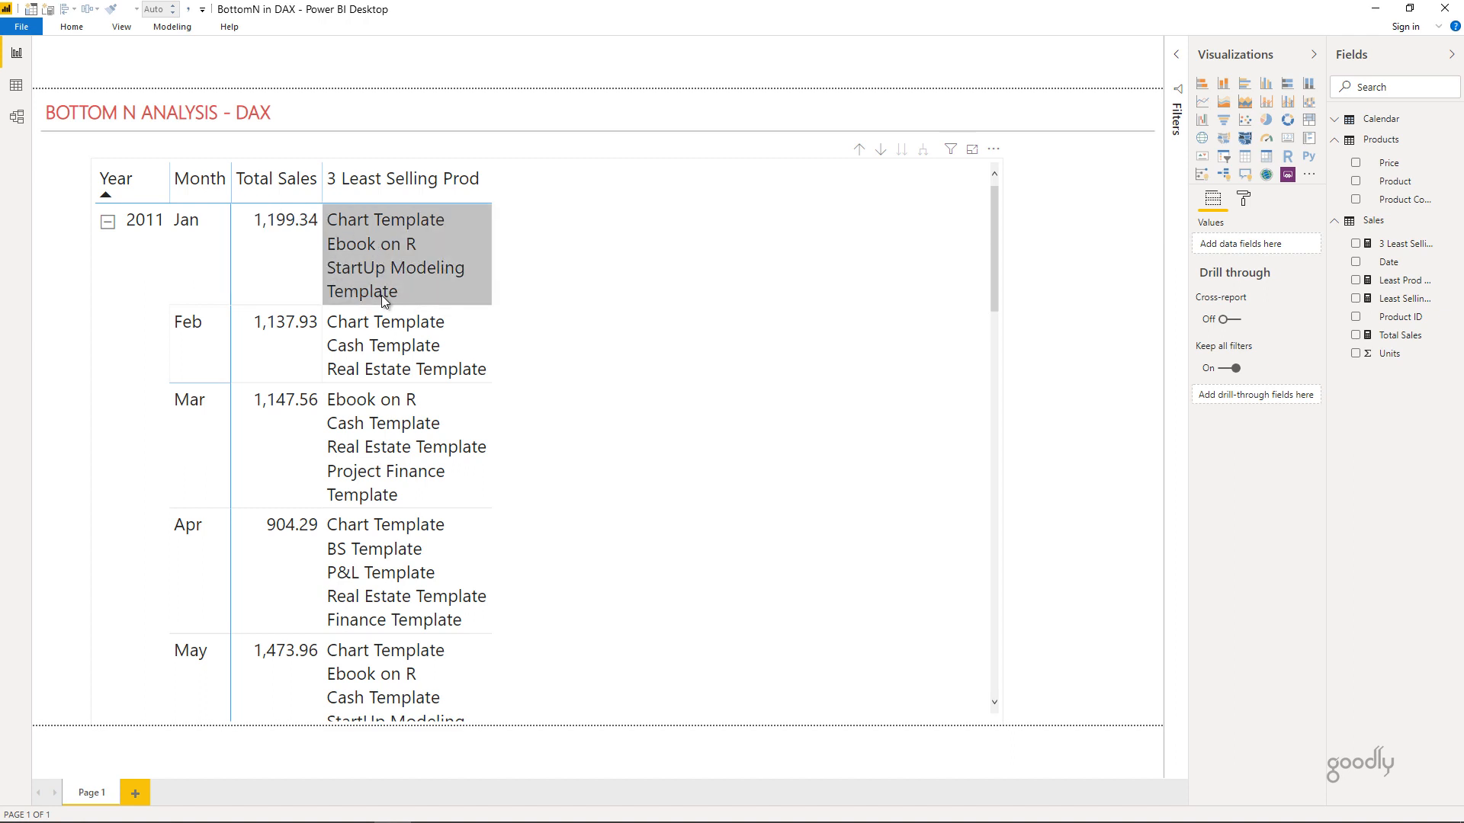
drag(490, 177, 650, 179)
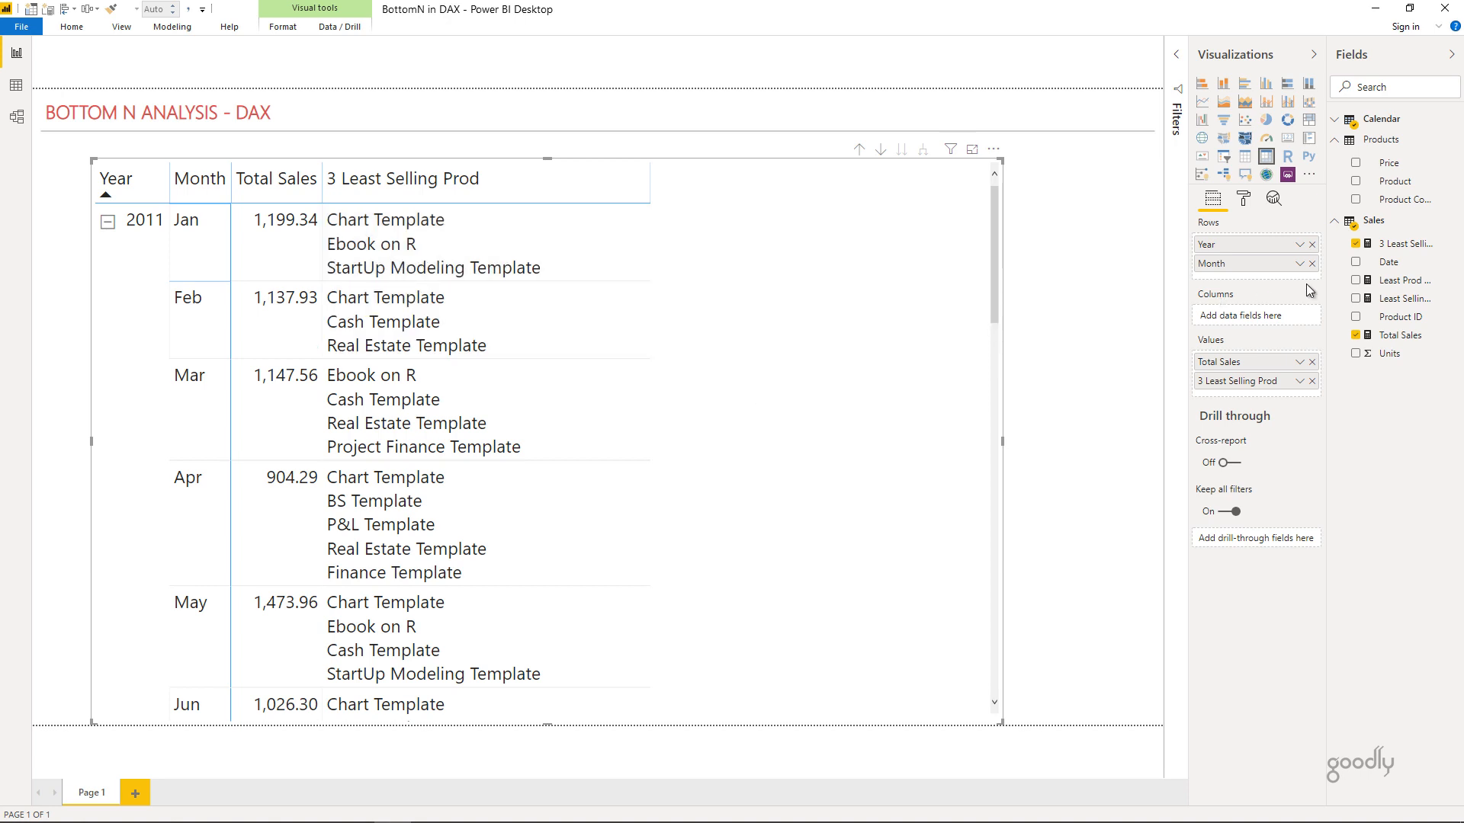
- Append & [Total Sales] to Products[Product] in the CONCATENATEX expression of 3 Least Selling Prod and commit the measure
click(1407, 244)
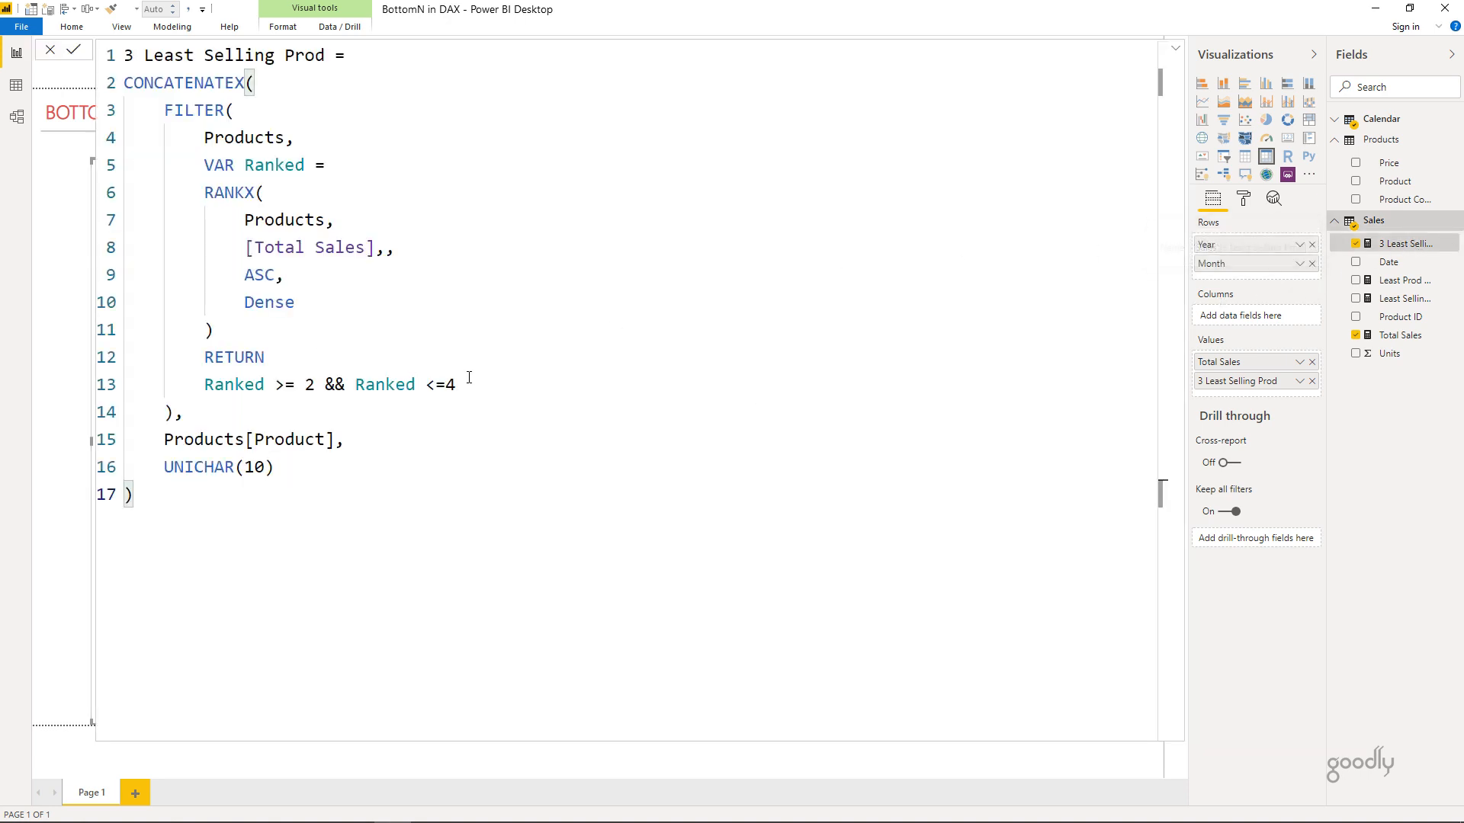
click(345, 442)
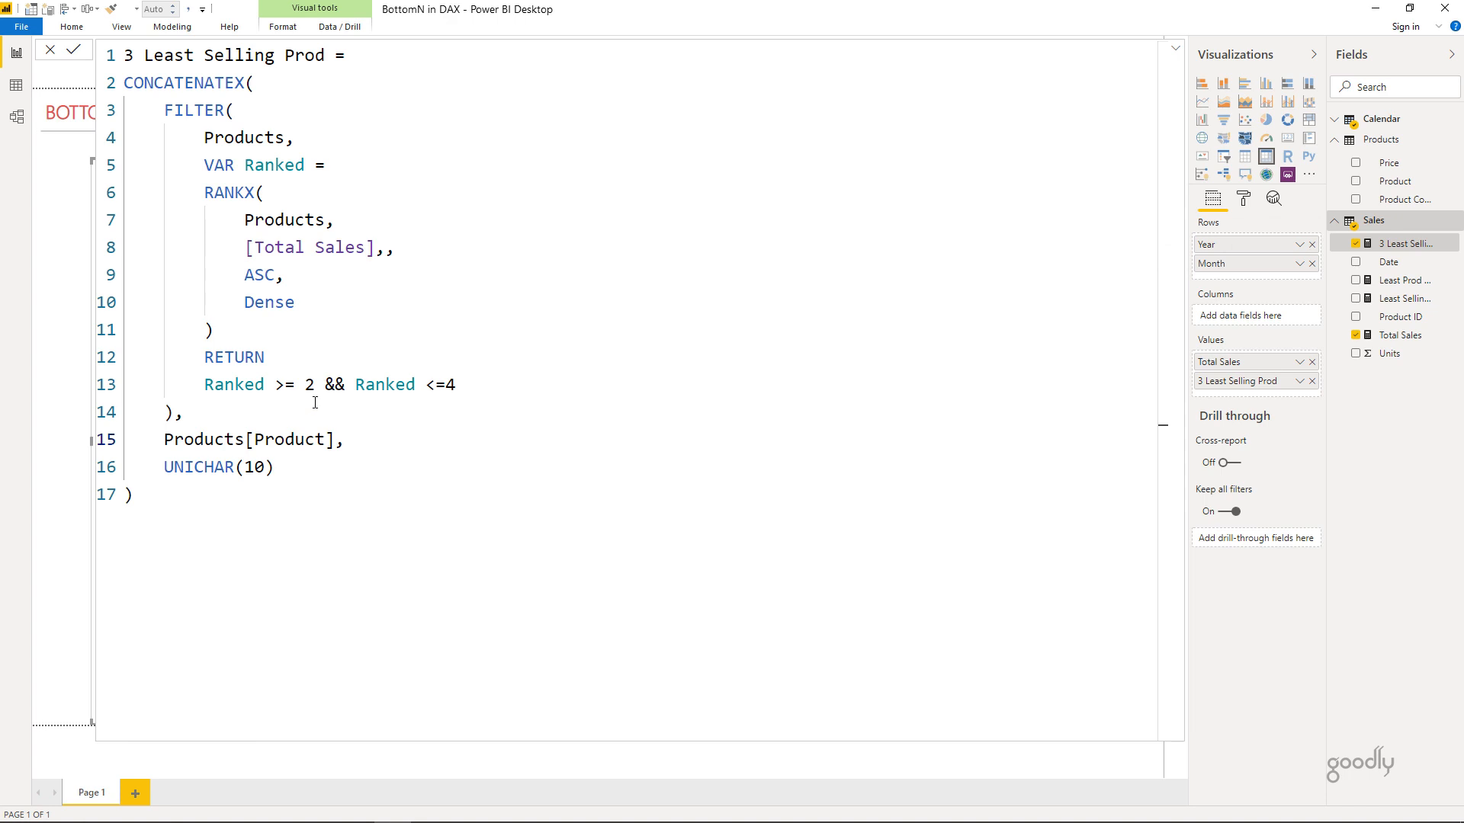
drag(164, 109, 284, 447)
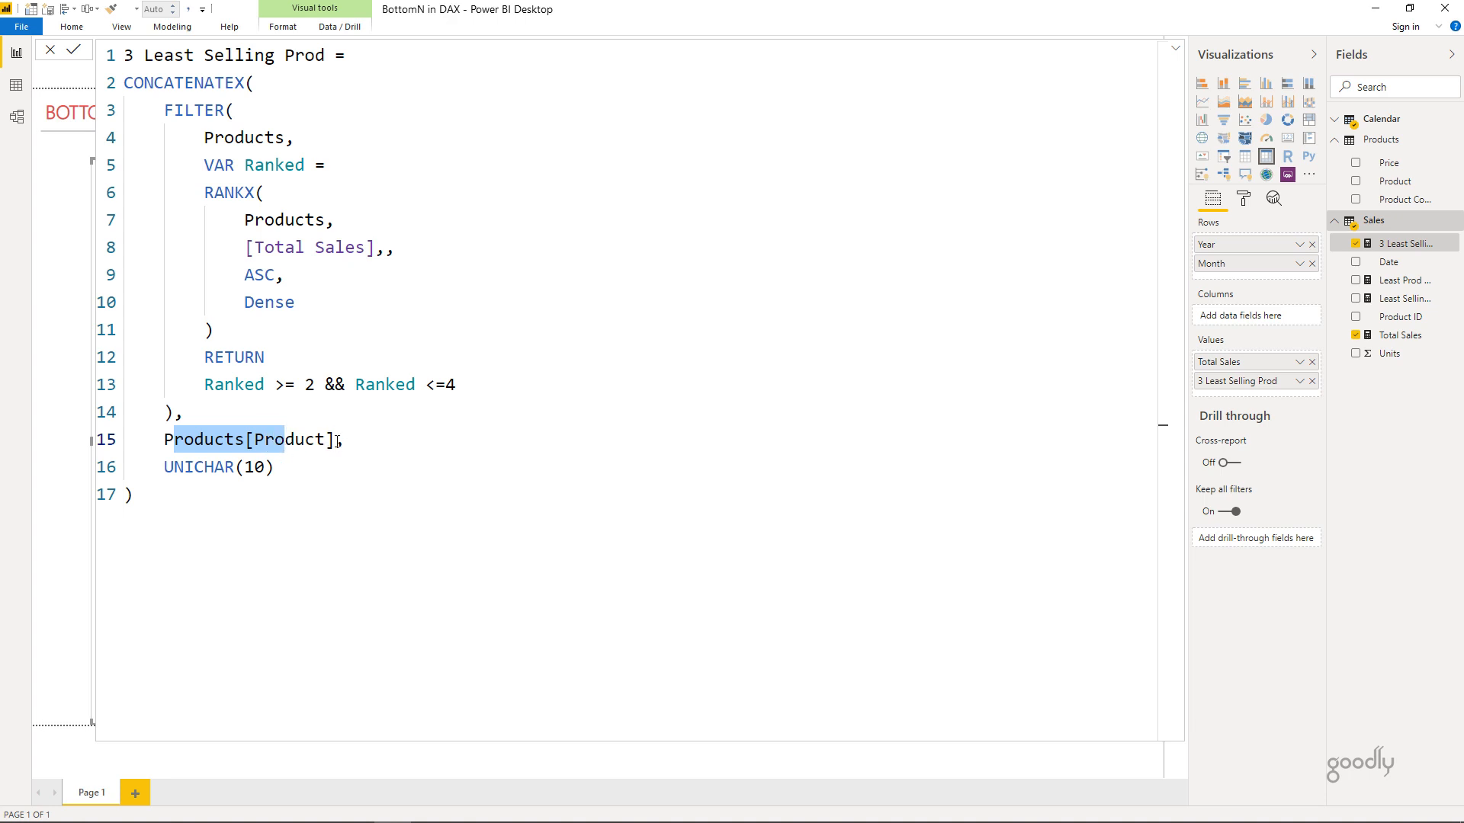
click(338, 440)
text(& t)
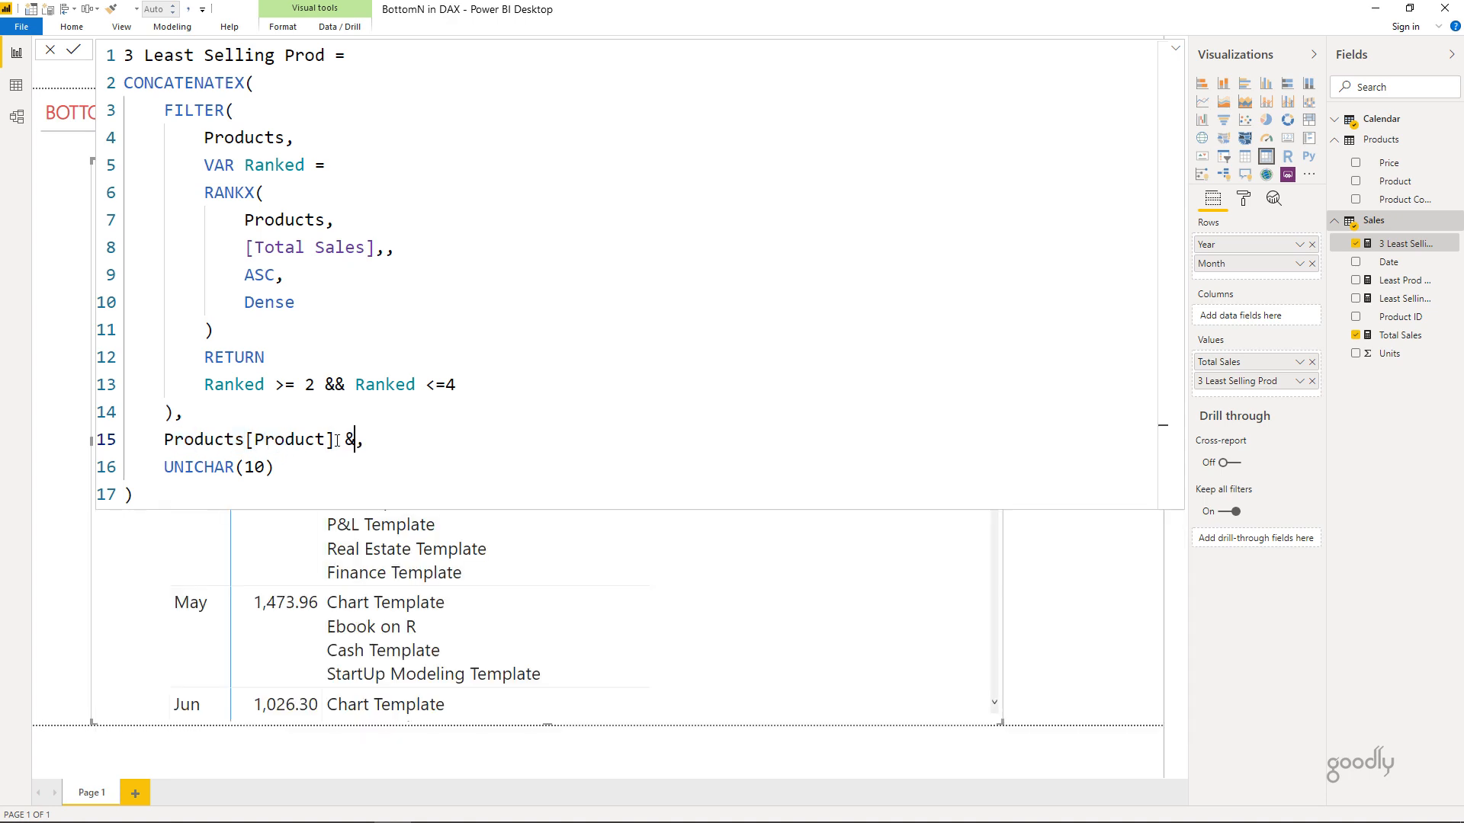
text(ot)
key(Tab)
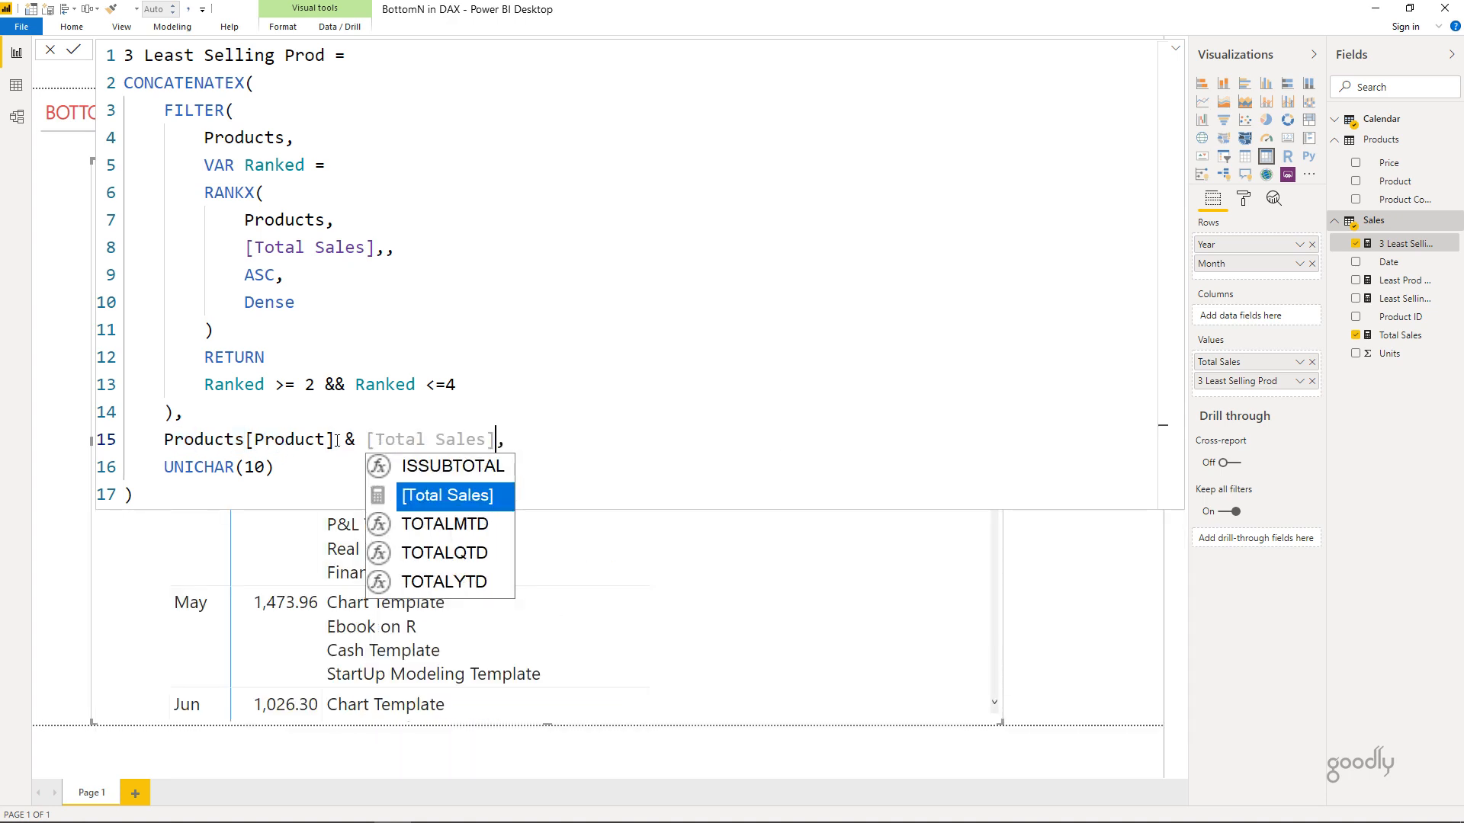
key(Left)
key(Left)
key(Left)
key(Left)
key(Left)
key(Left)
key(Left)
key(Left)
key(Left)
key(Left)
key(Left)
key(Left)
key(Left)
key(Left)
key(Left)
key(Left)
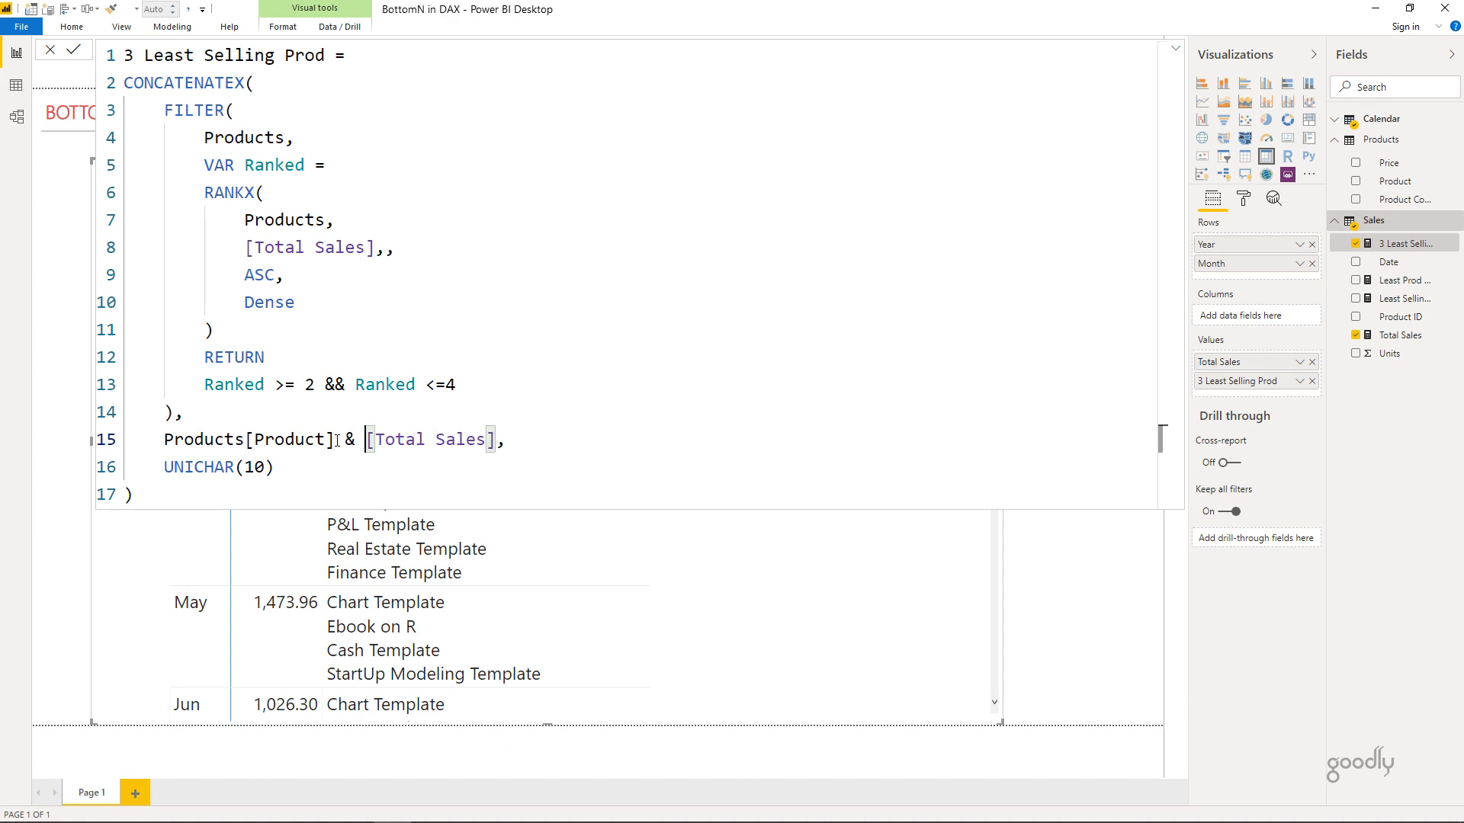
key(shift+Left)
key(shift+Left)
key(shift+Left)
key(shift+Left)
key(shift+Left)
key(shift+Left)
key(shift+Left)
key(shift+Left)
key(shift+Left)
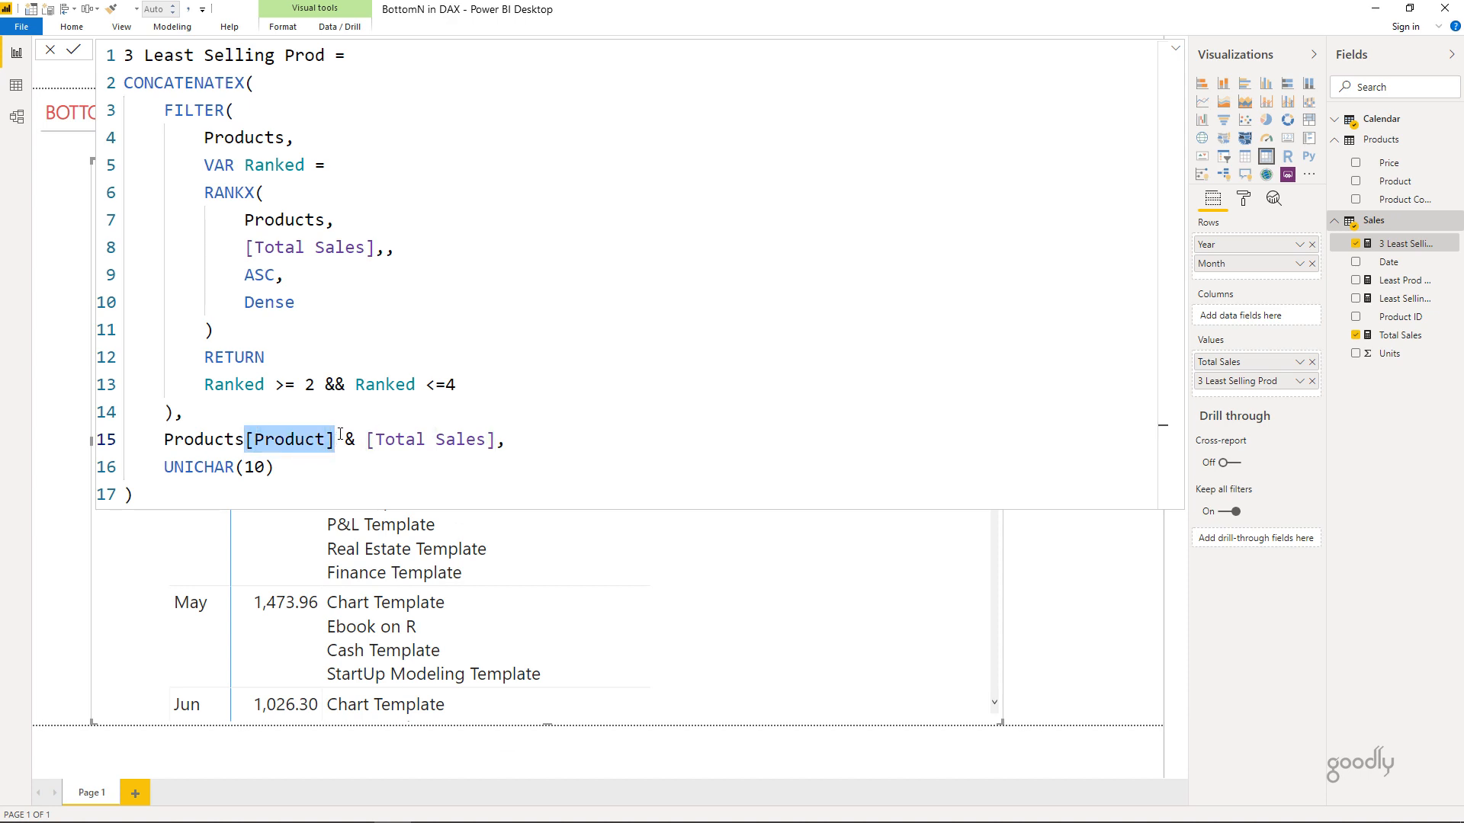
key(Return)
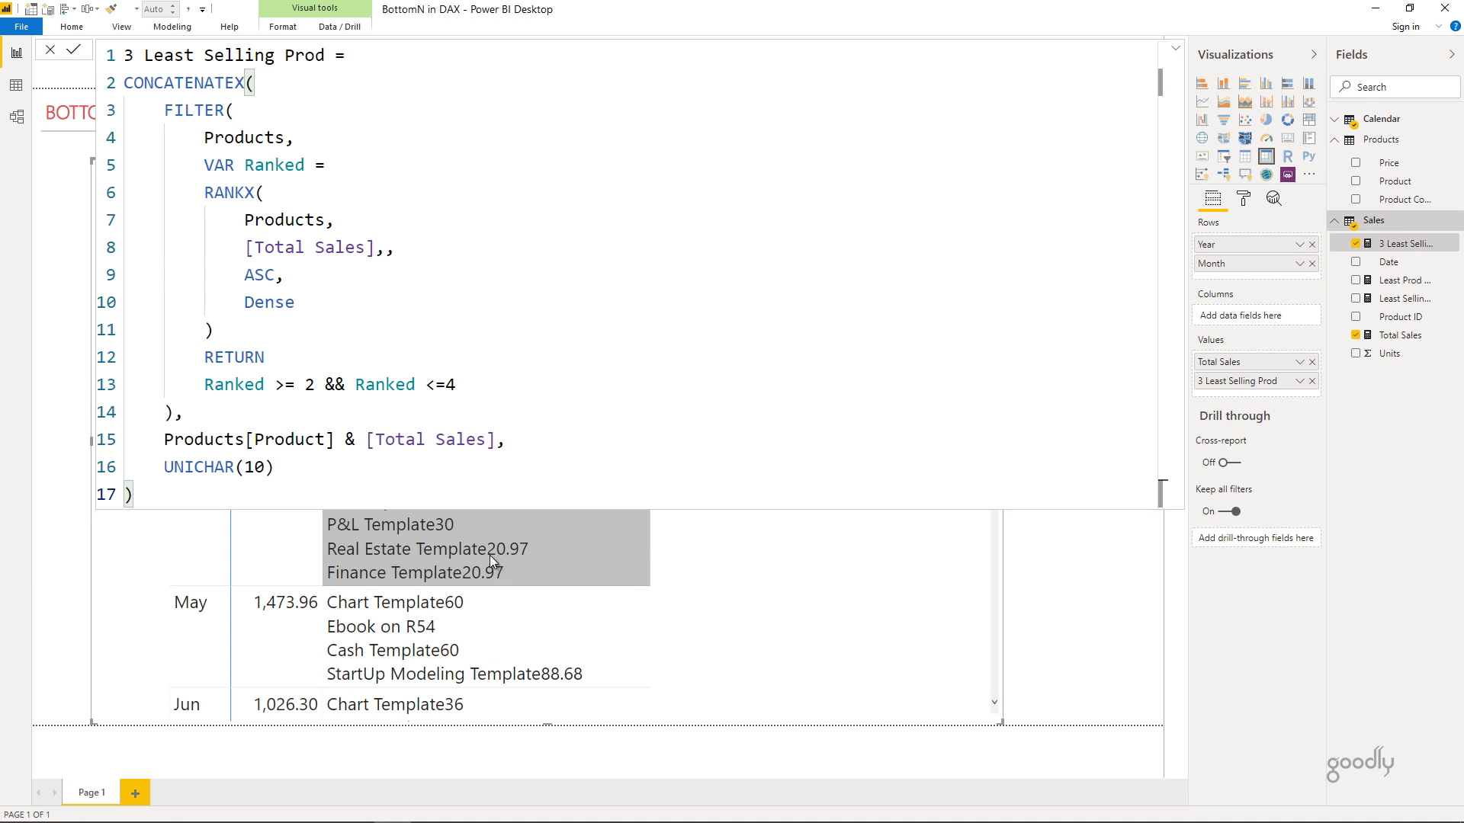
- Insert the text separator " | " joined with & between Products[Product] and [Total Sales]
click(366, 451)
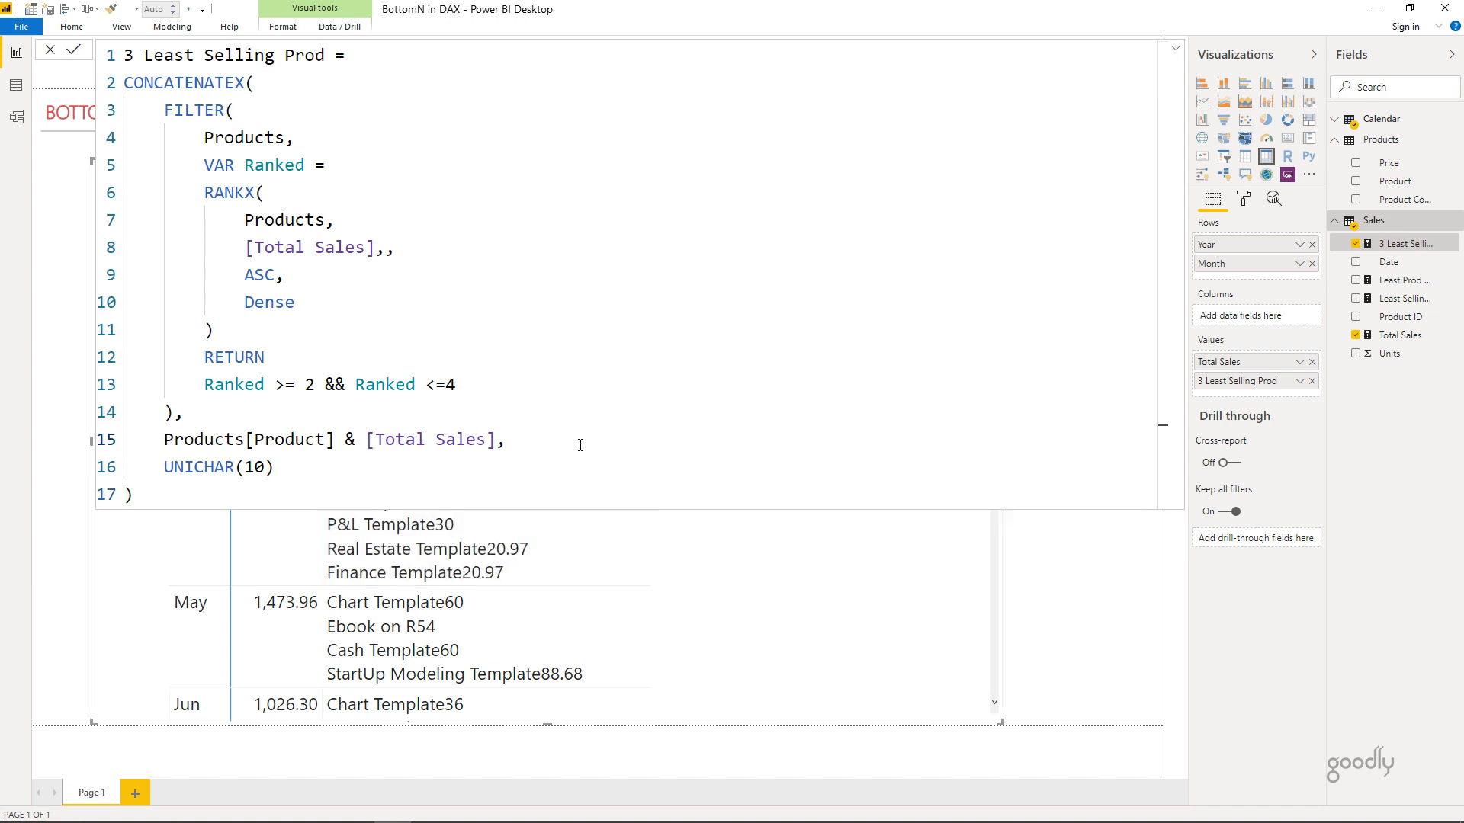
text("| )
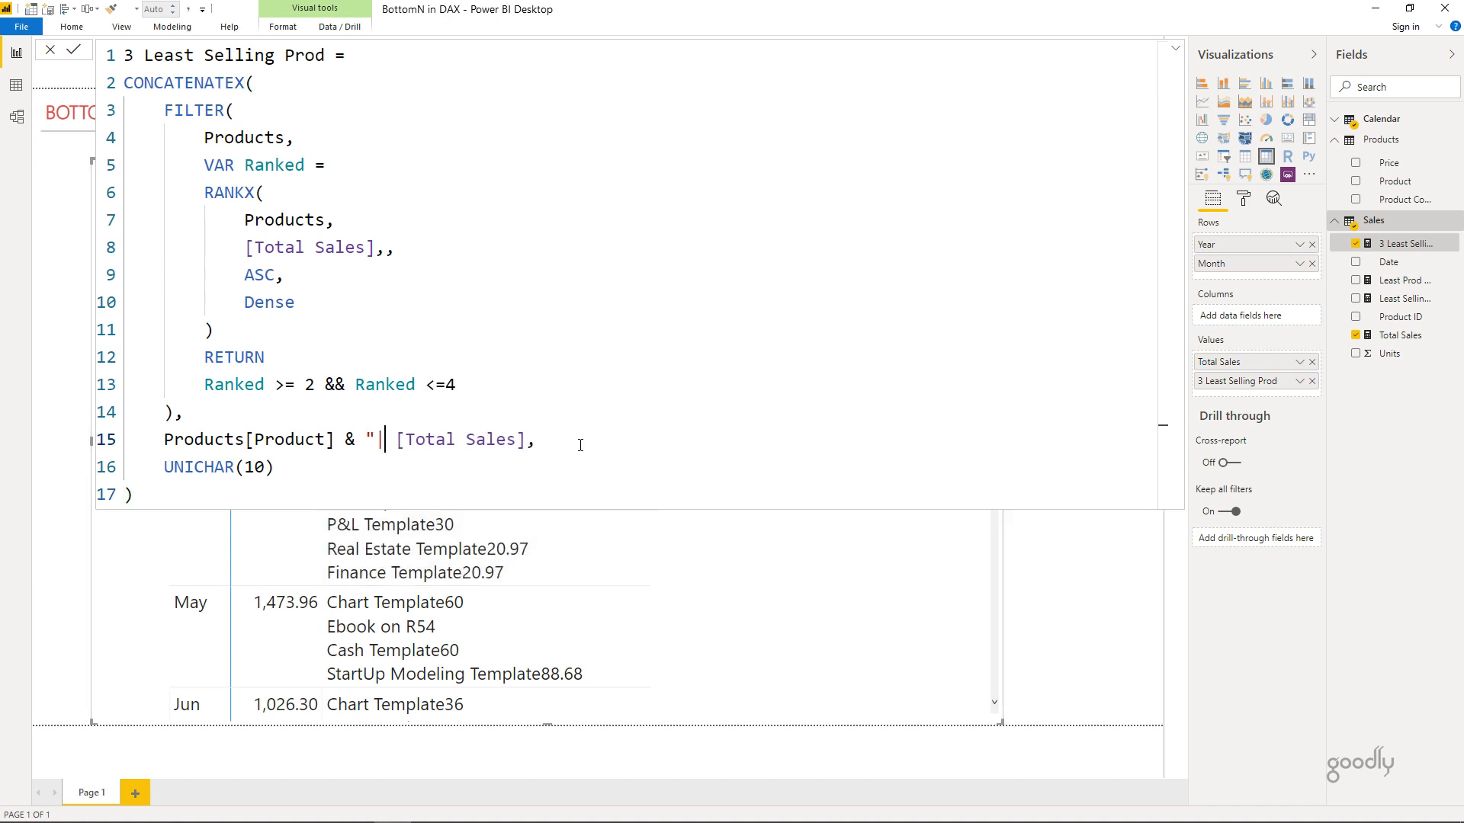
text(| "&)
key(Right)
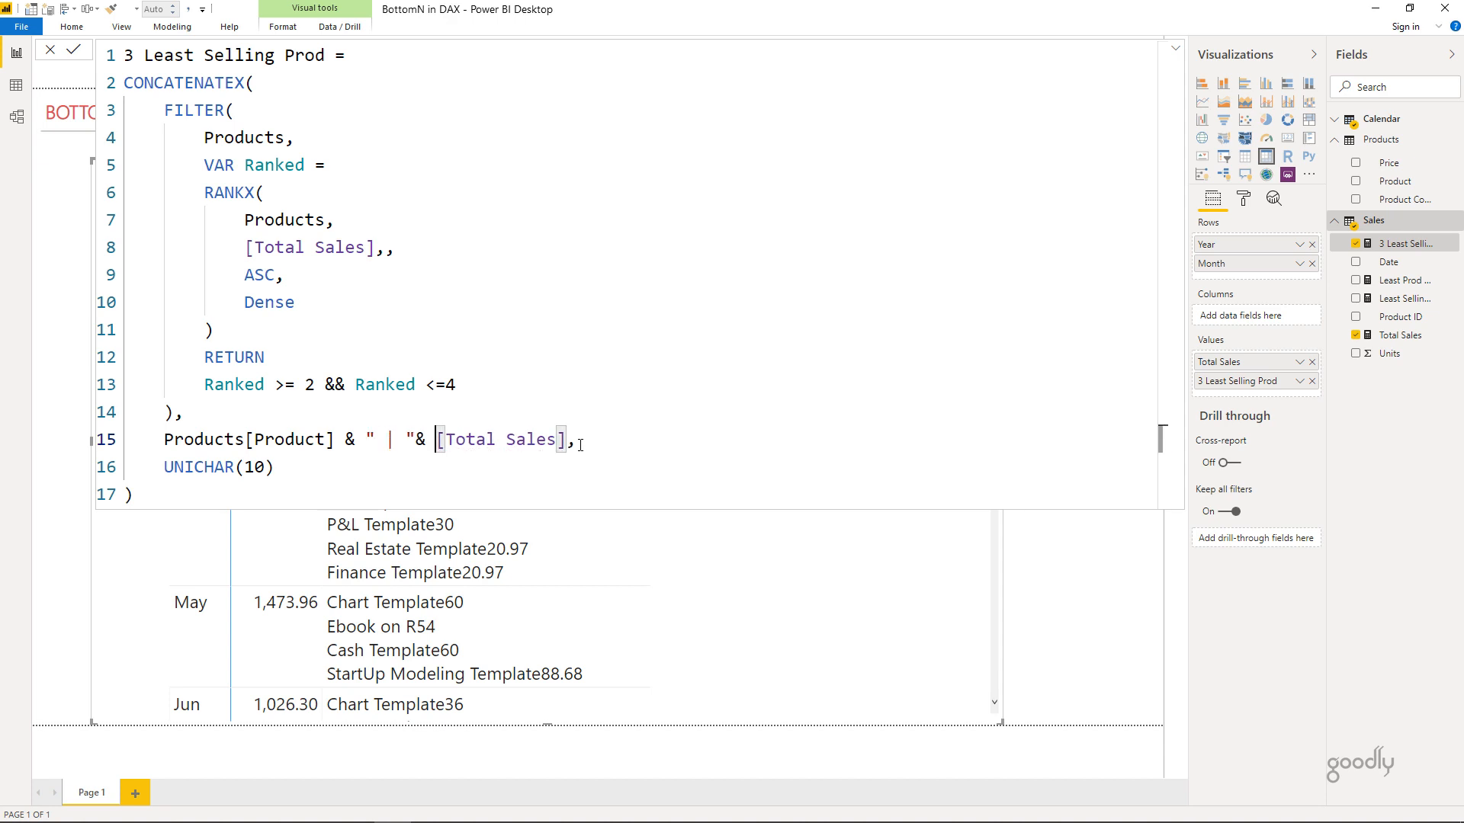
- Wrap [Total Sales] in a FORMAT function with the format 0 in the CONCATENATEX expression
text(for)
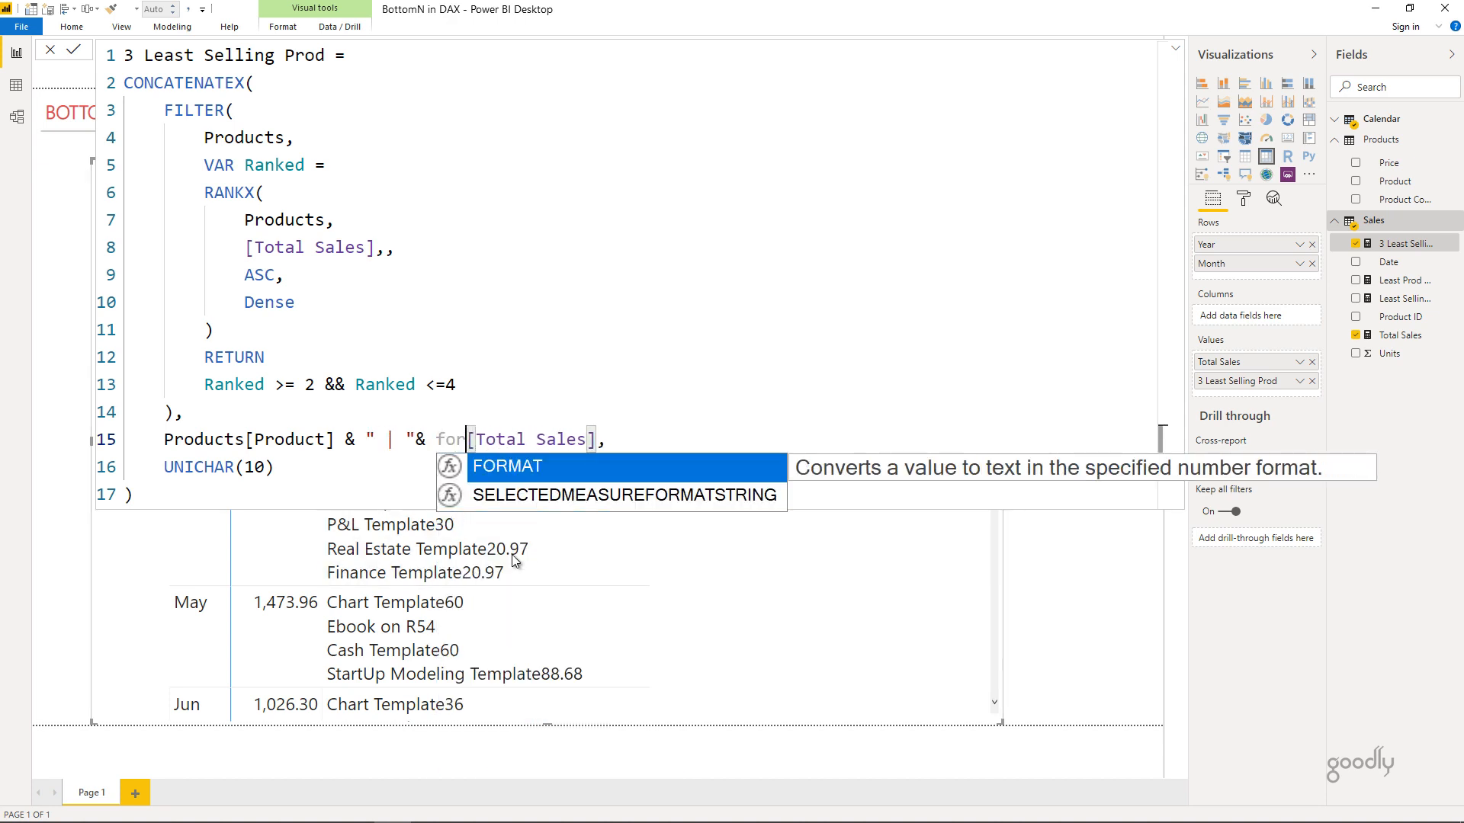
key(Tab)
key(ctrl+Right)
key(ctrl+Right)
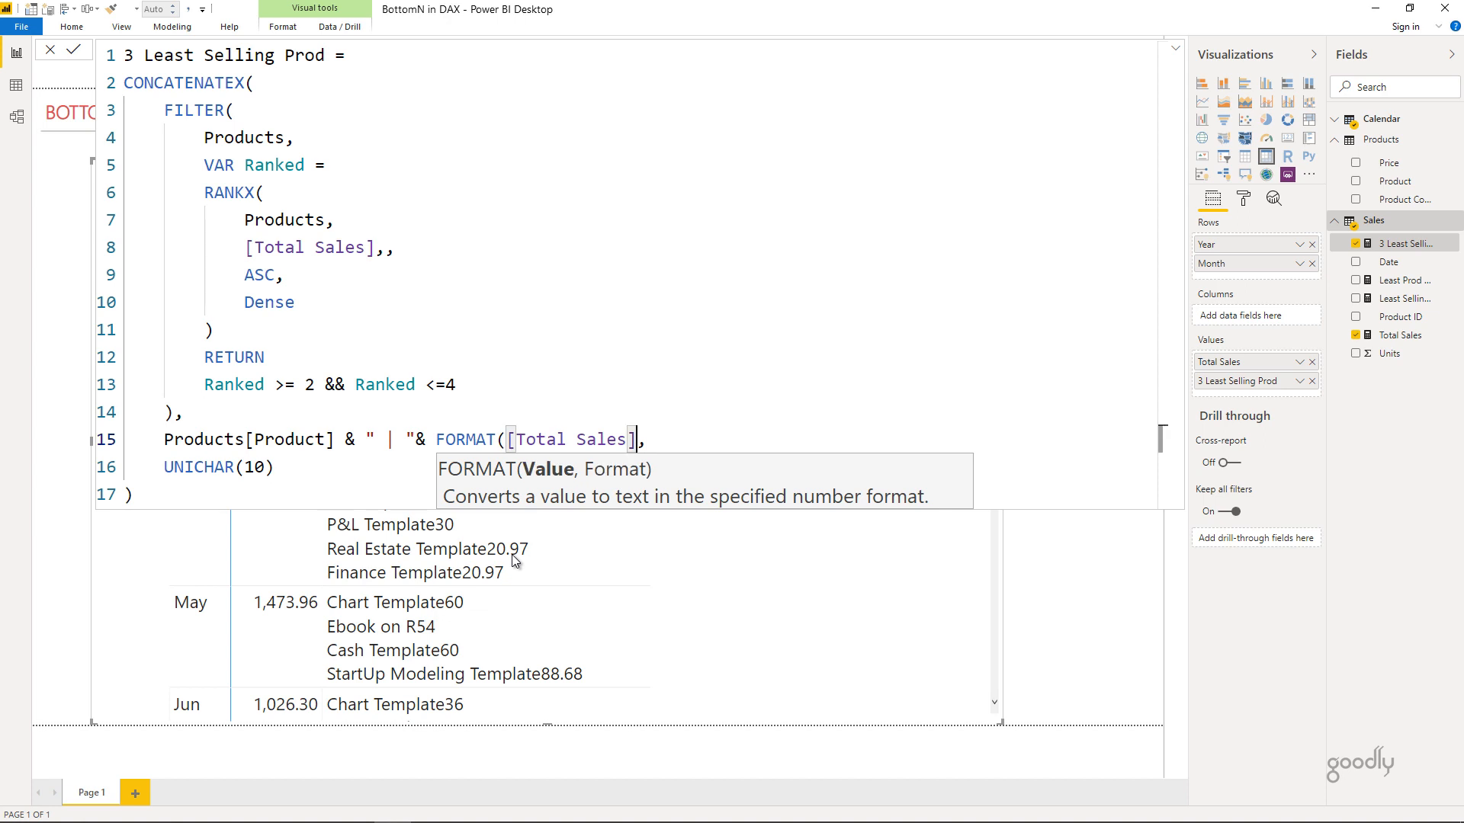
key(Right)
text(,0))
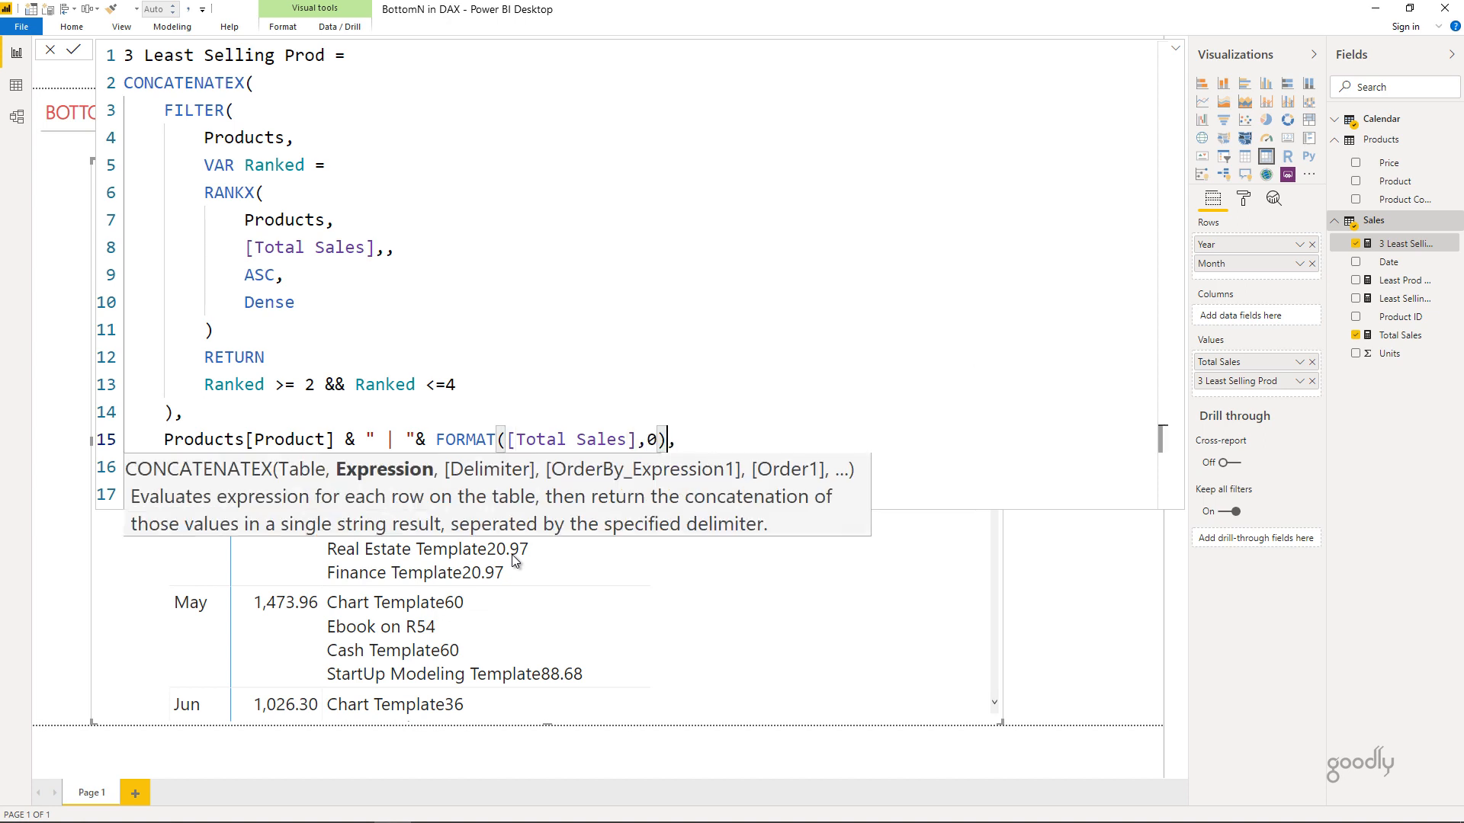
- Insert a space between the " | " separator and the & before FORMAT, and commit the measure
key(Left)
key(Left)
key(Left)
key(Left)
key(Left)
key(Left)
key(Left)
key(Left)
key(Left)
key(Left)
key(Left)
key(Left)
key(Left)
key(Left)
key(Left)
key(Left)
key(Left)
key(Left)
key(Left)
key(Left)
key(Left)
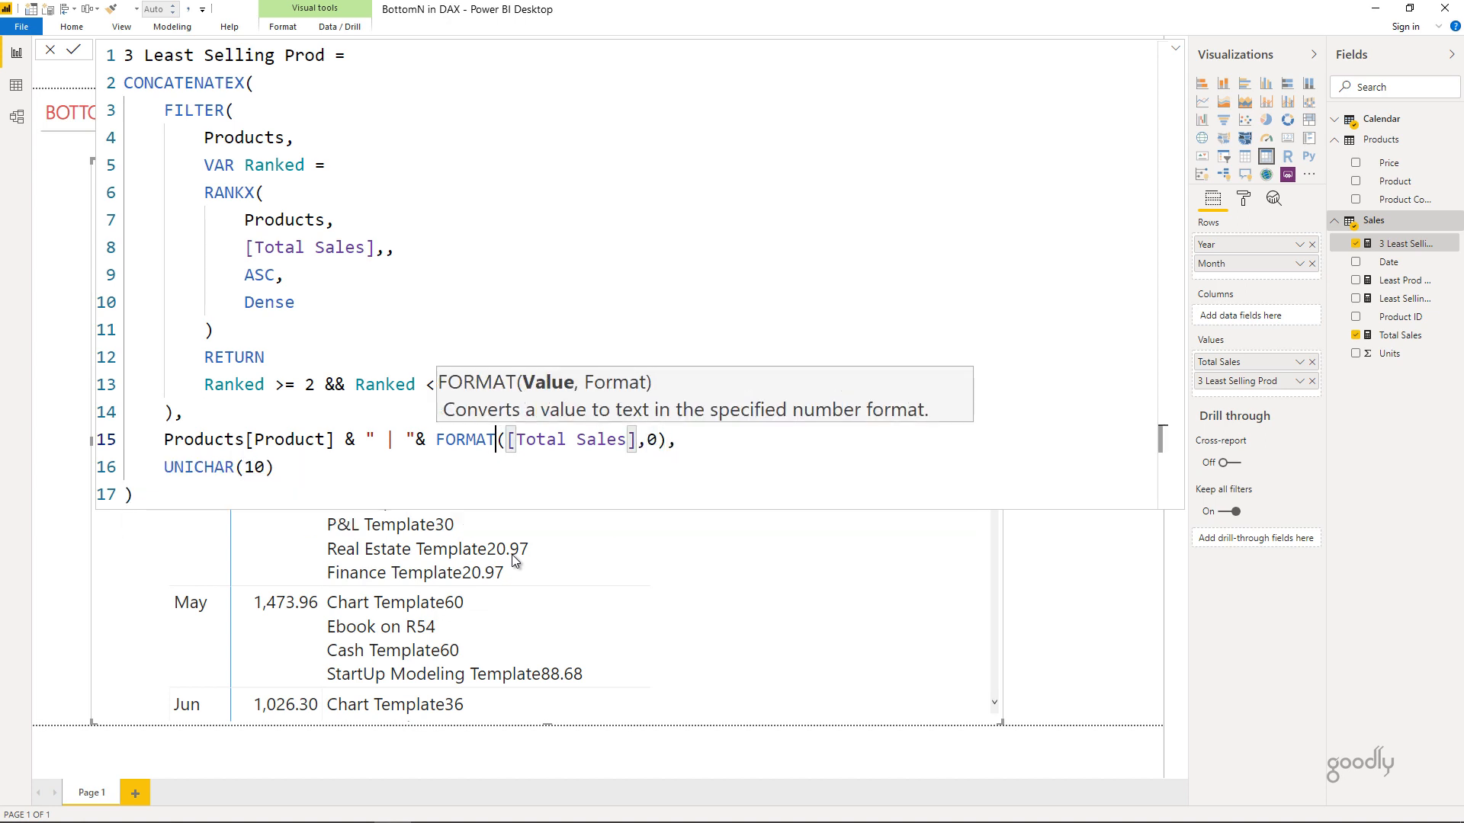
key(Left)
key(Left)
key(Left)
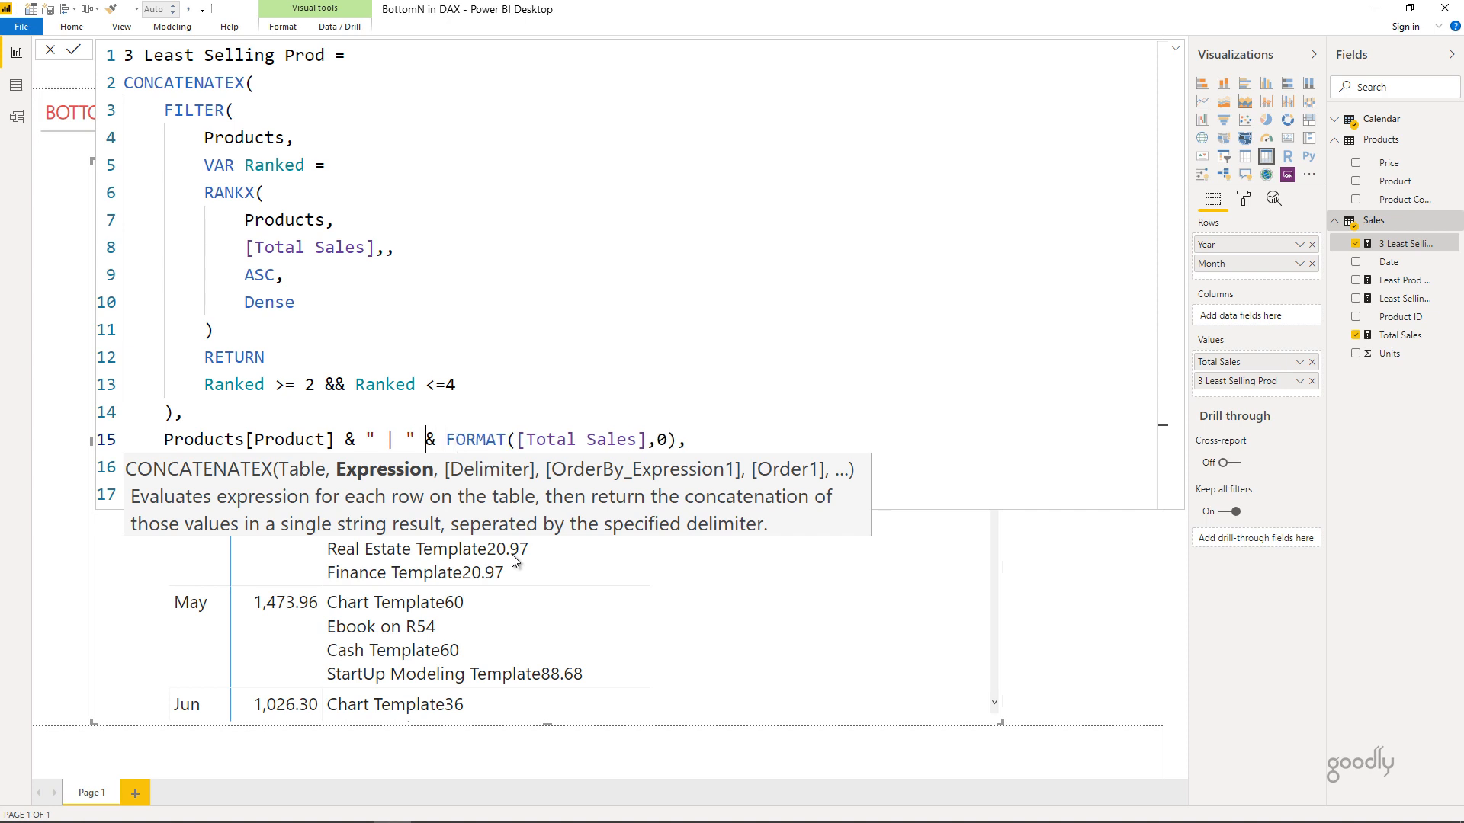
key(Down)
key(Down)
key(Return)
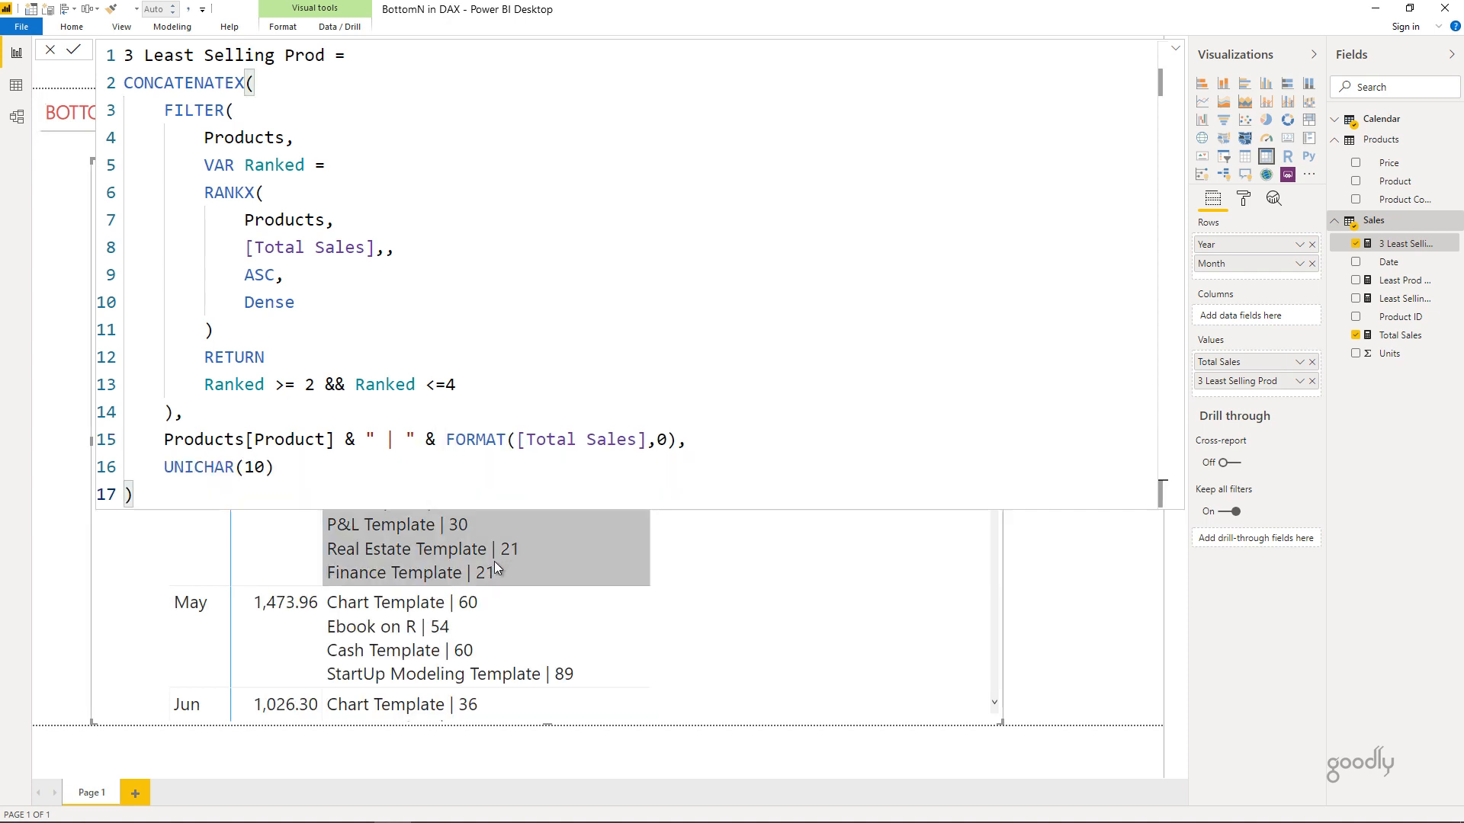
- Change the FORMAT argument for [Total Sales] to 0.0 without quotes and commit the measure
mouse_move(492, 552)
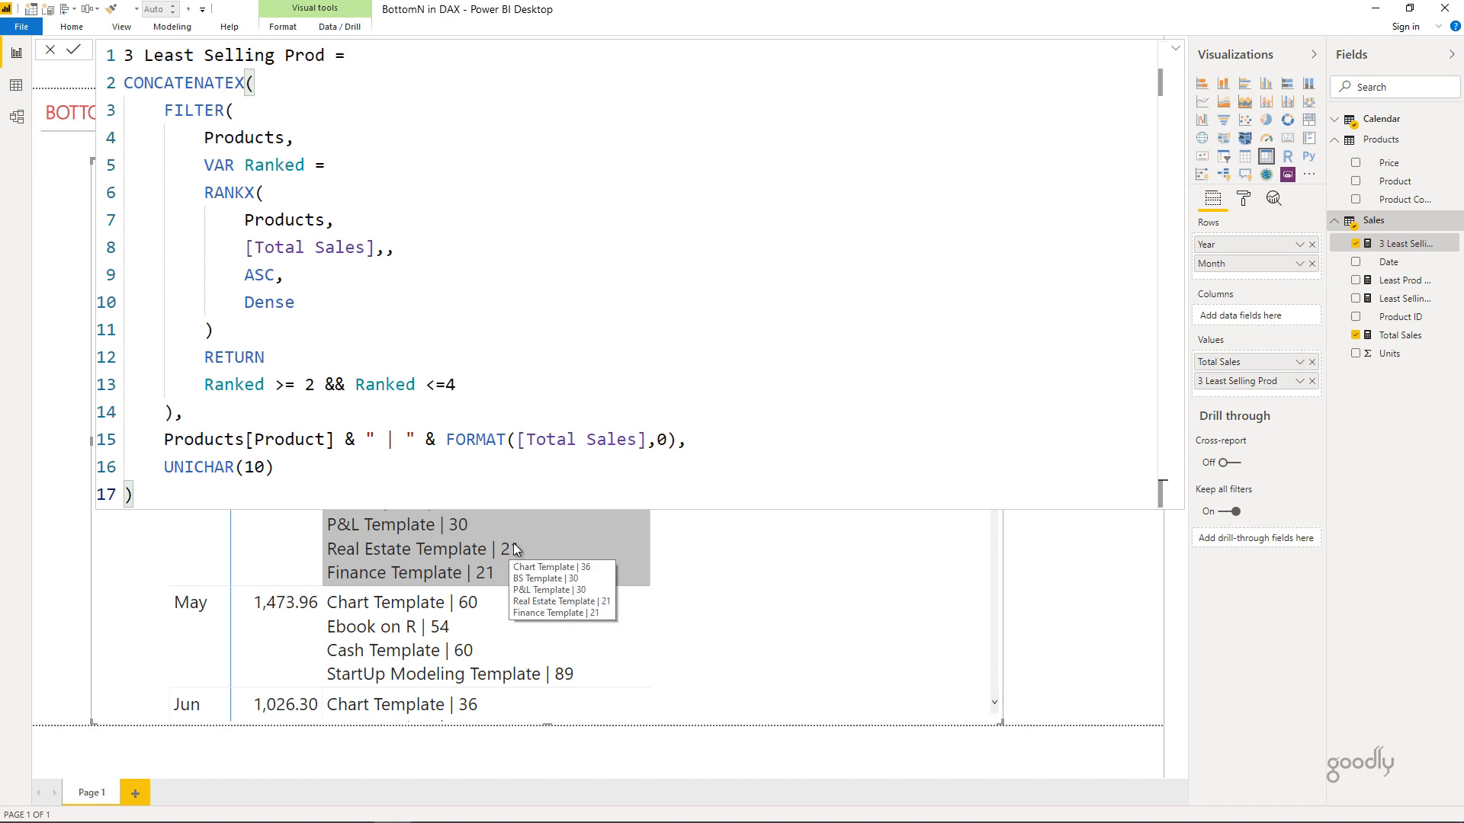
click(667, 440)
text(.0)
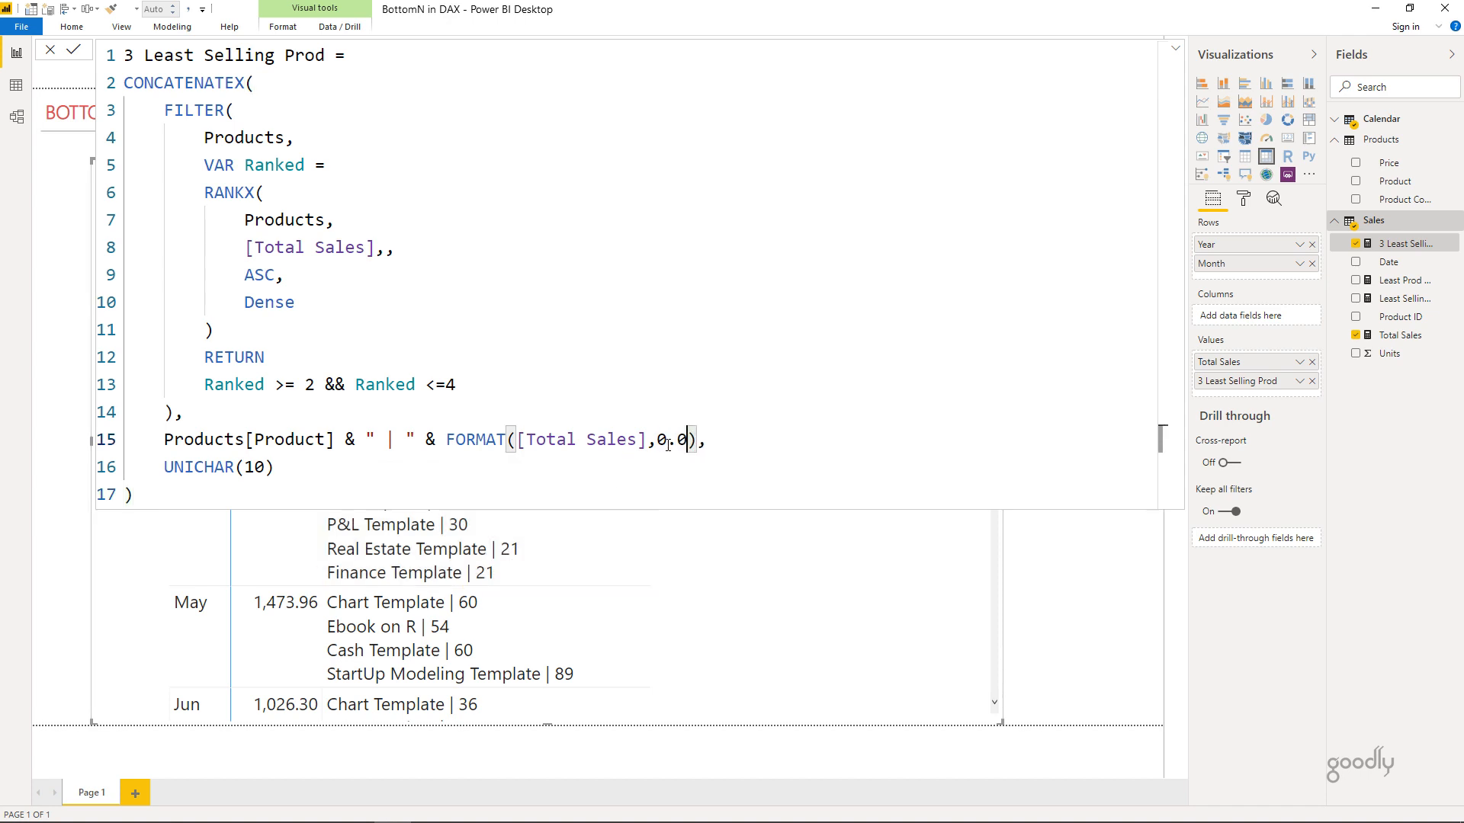
key(ctrl+End)
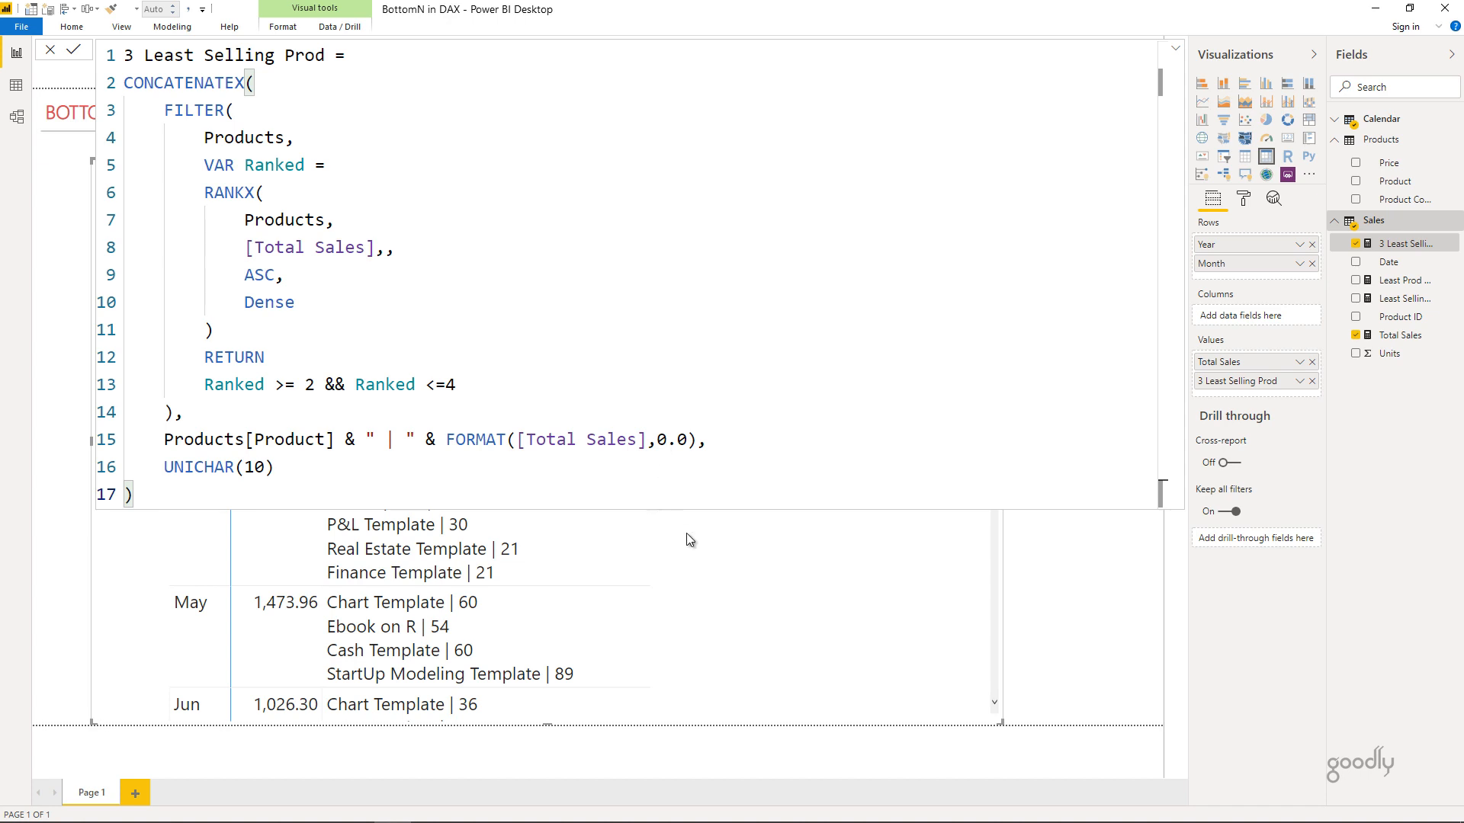
- Enclose the 0.0 format argument in double quotes, commit the measure and return to the matrix
click(657, 440)
text(")
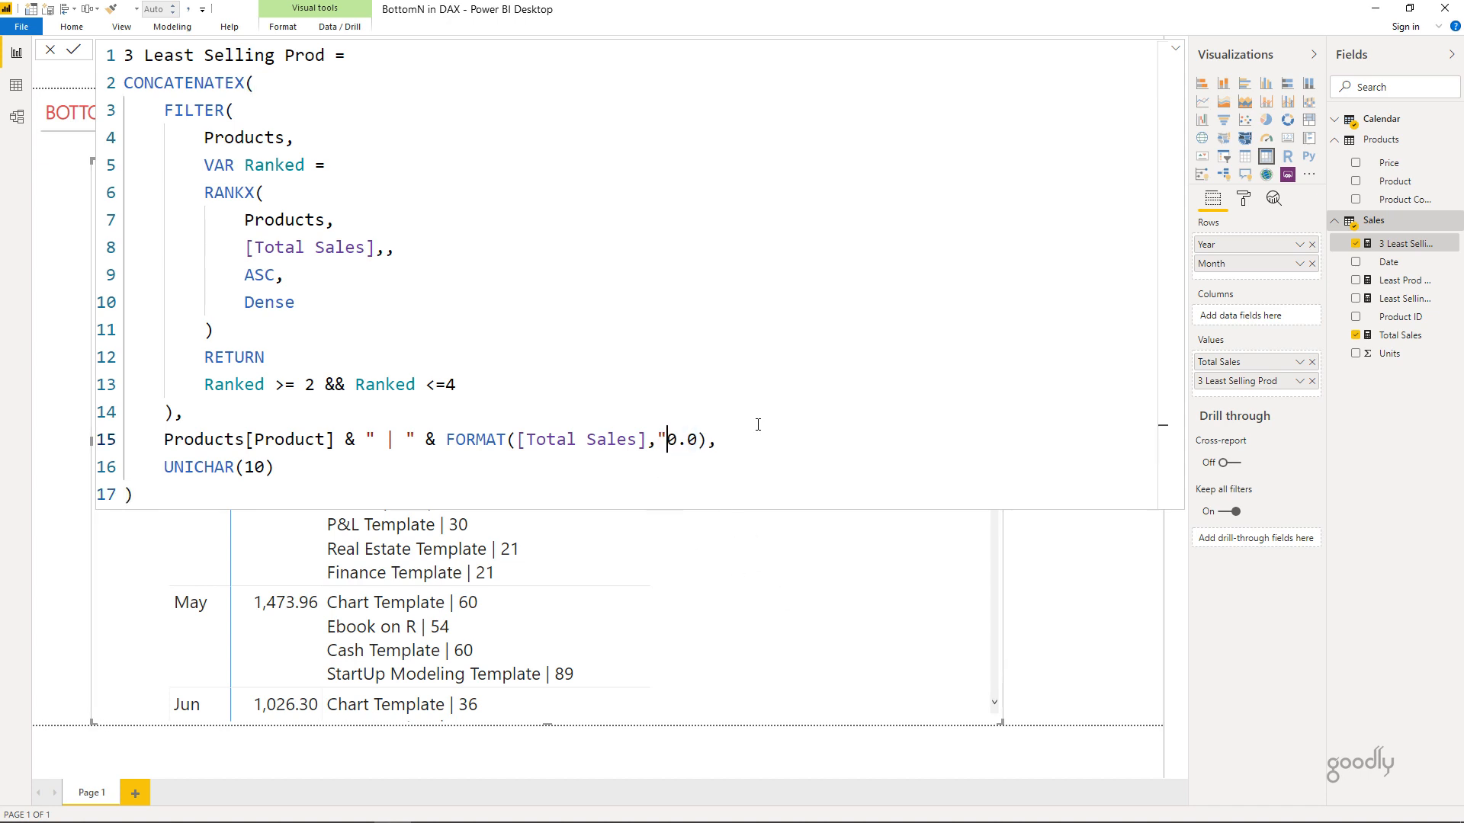
key(Right)
key(Right)
key(Right)
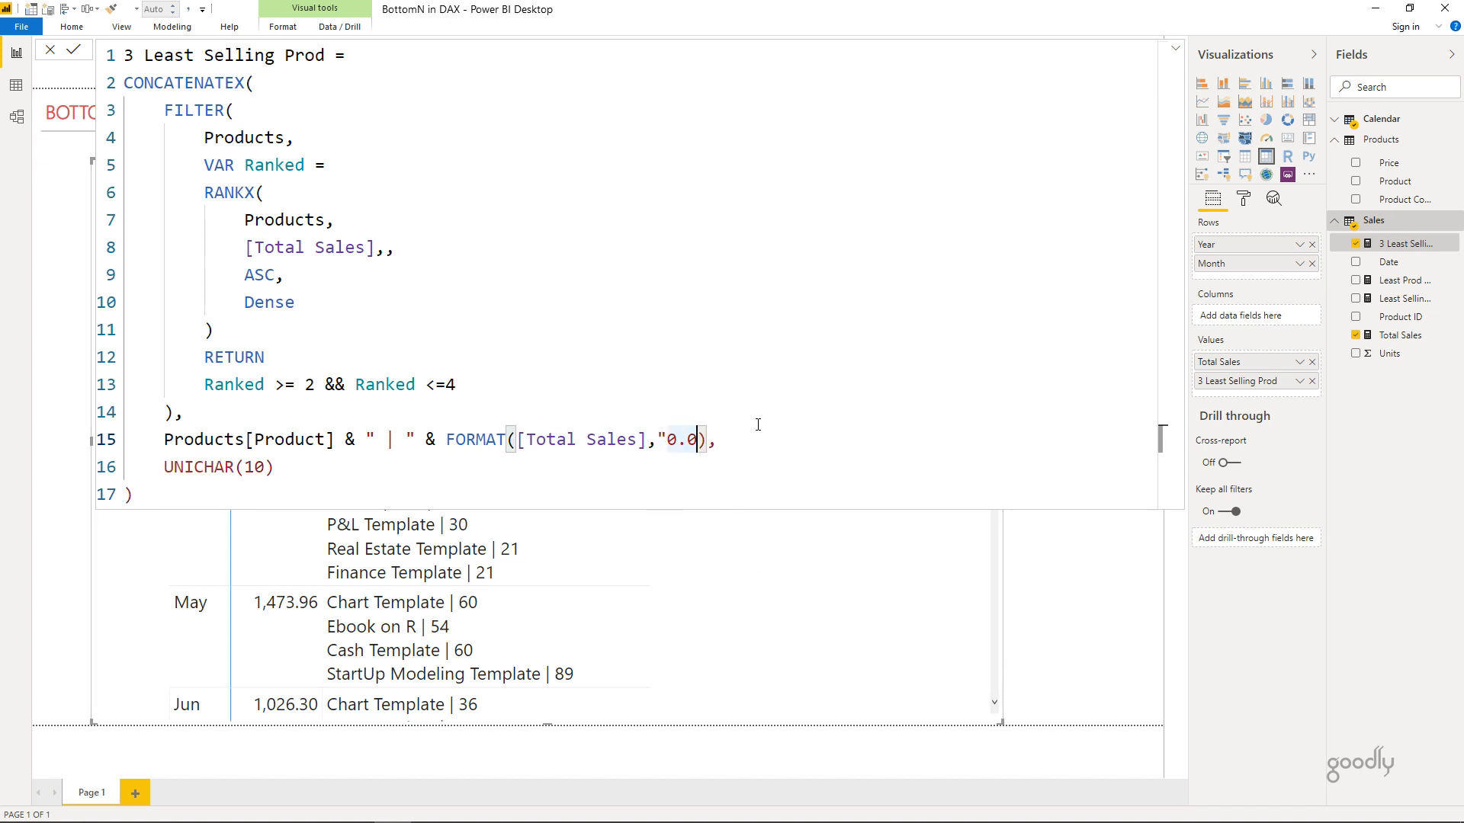
text(")
key(Return)
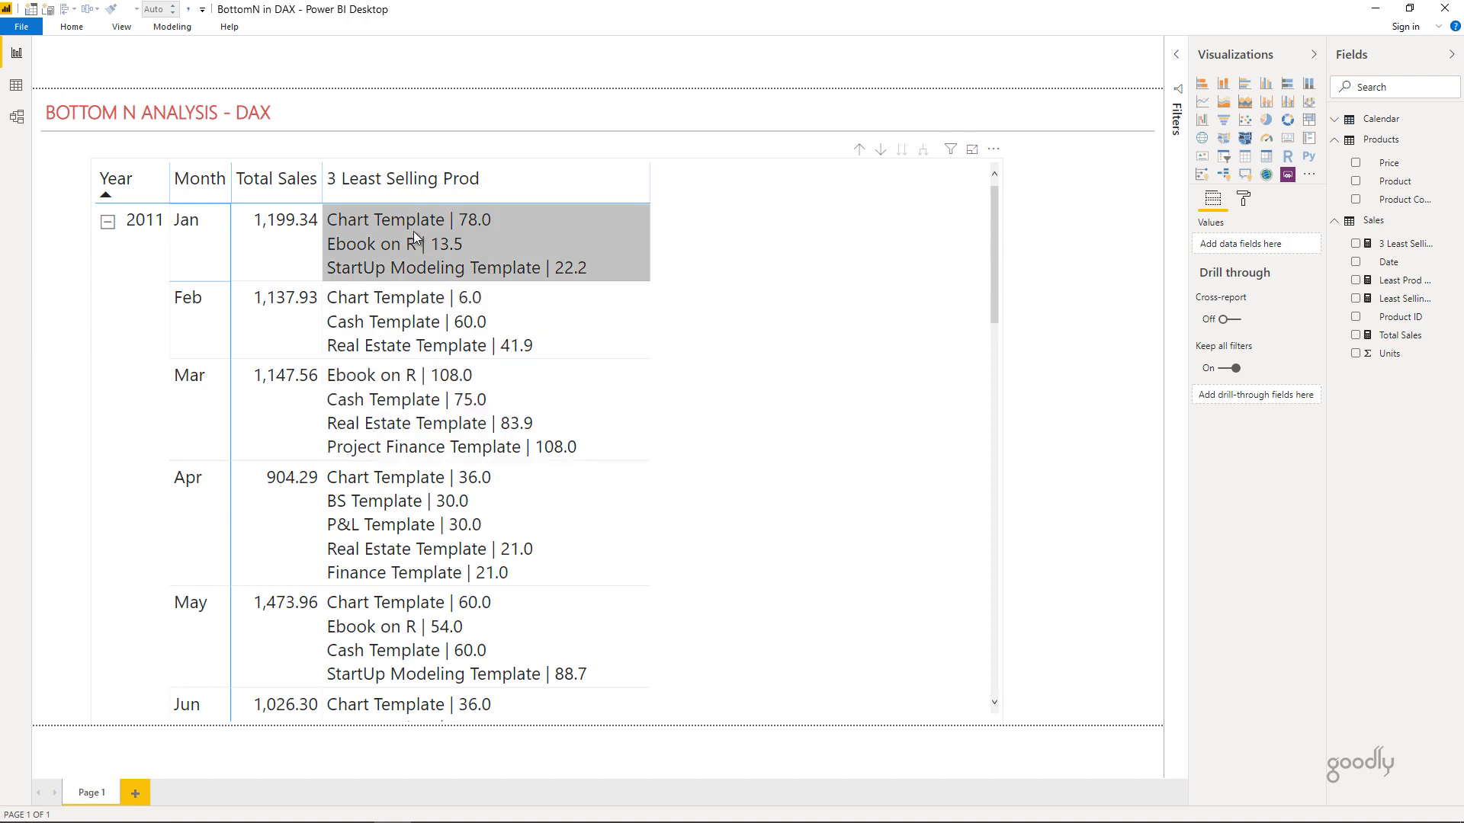
- Reopen the 3 Least Selling Prod measure and review its CONCATENATEX expression and UNICHAR(10) delimiter arguments
mouse_move(404, 226)
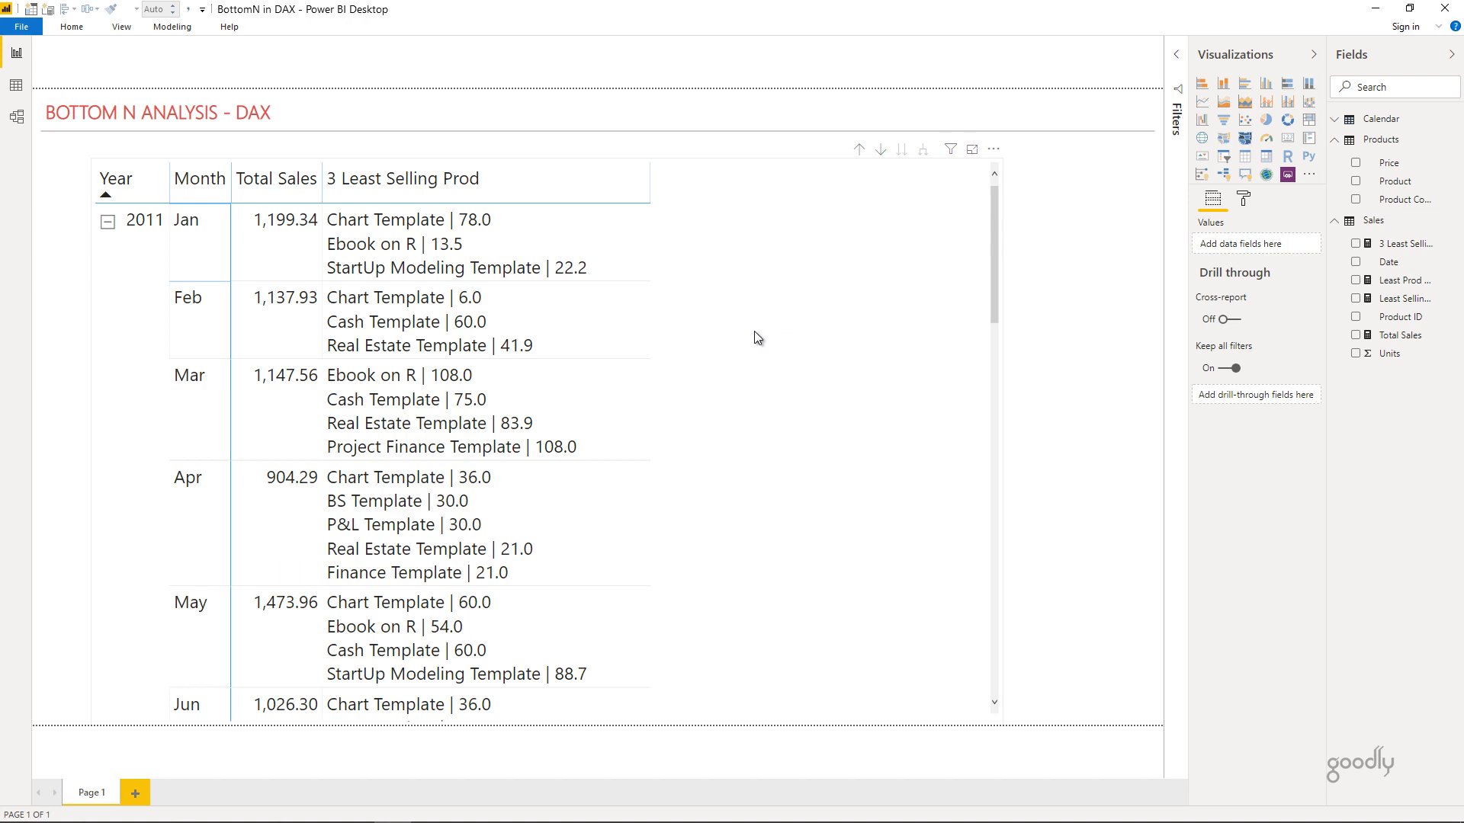
mouse_move(436, 250)
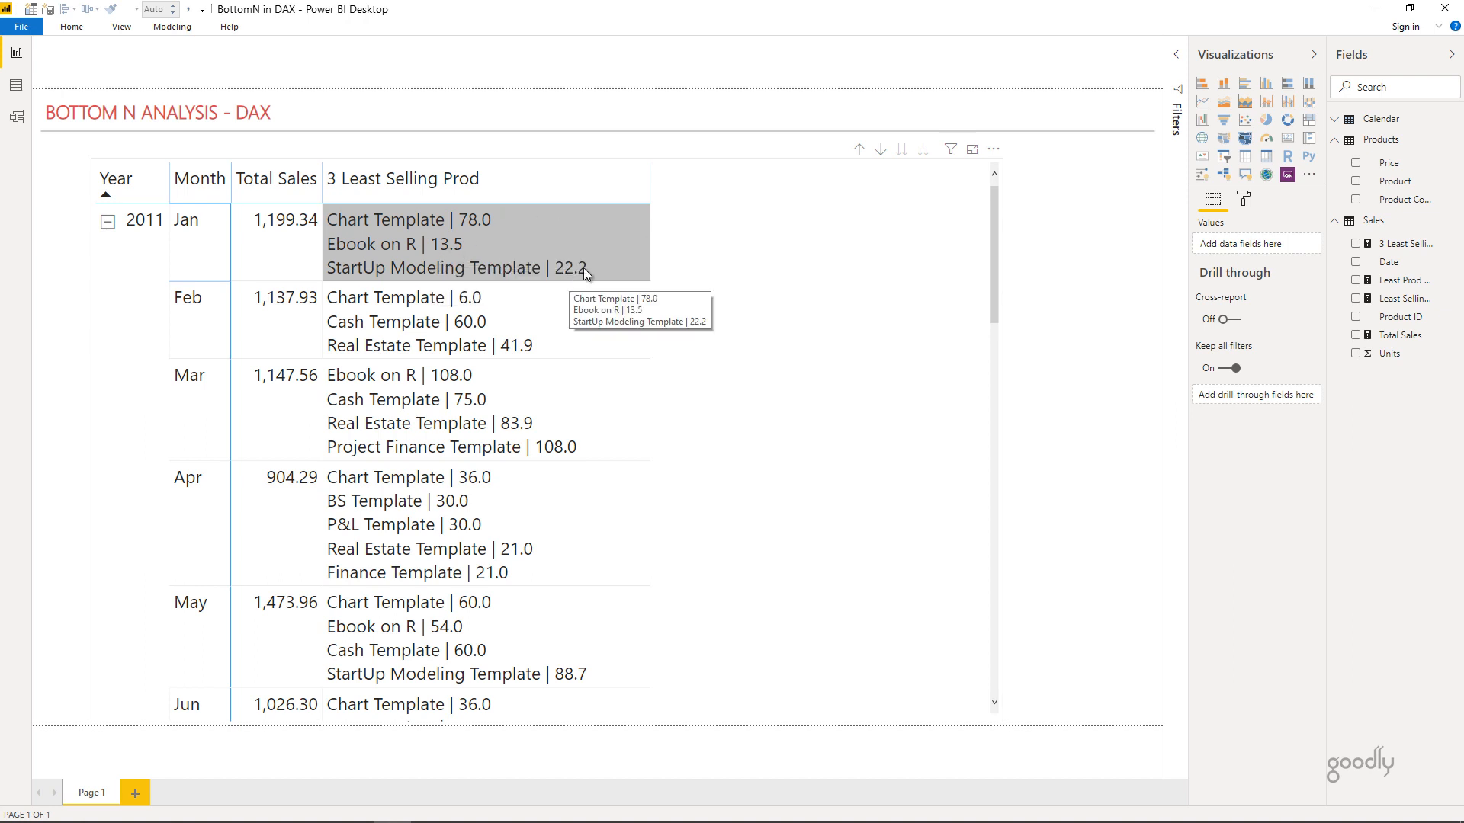
mouse_move(487, 225)
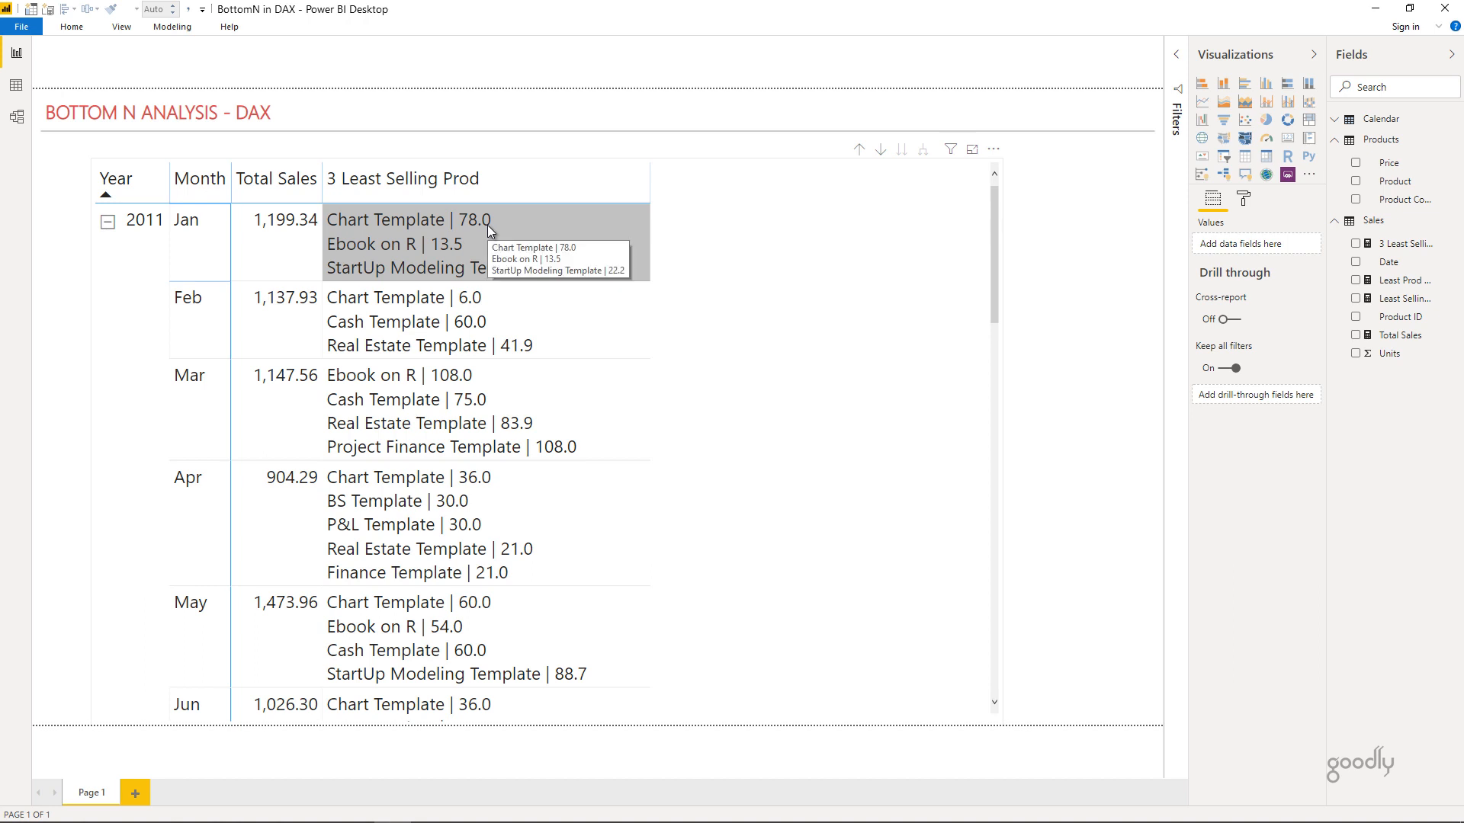
click(838, 315)
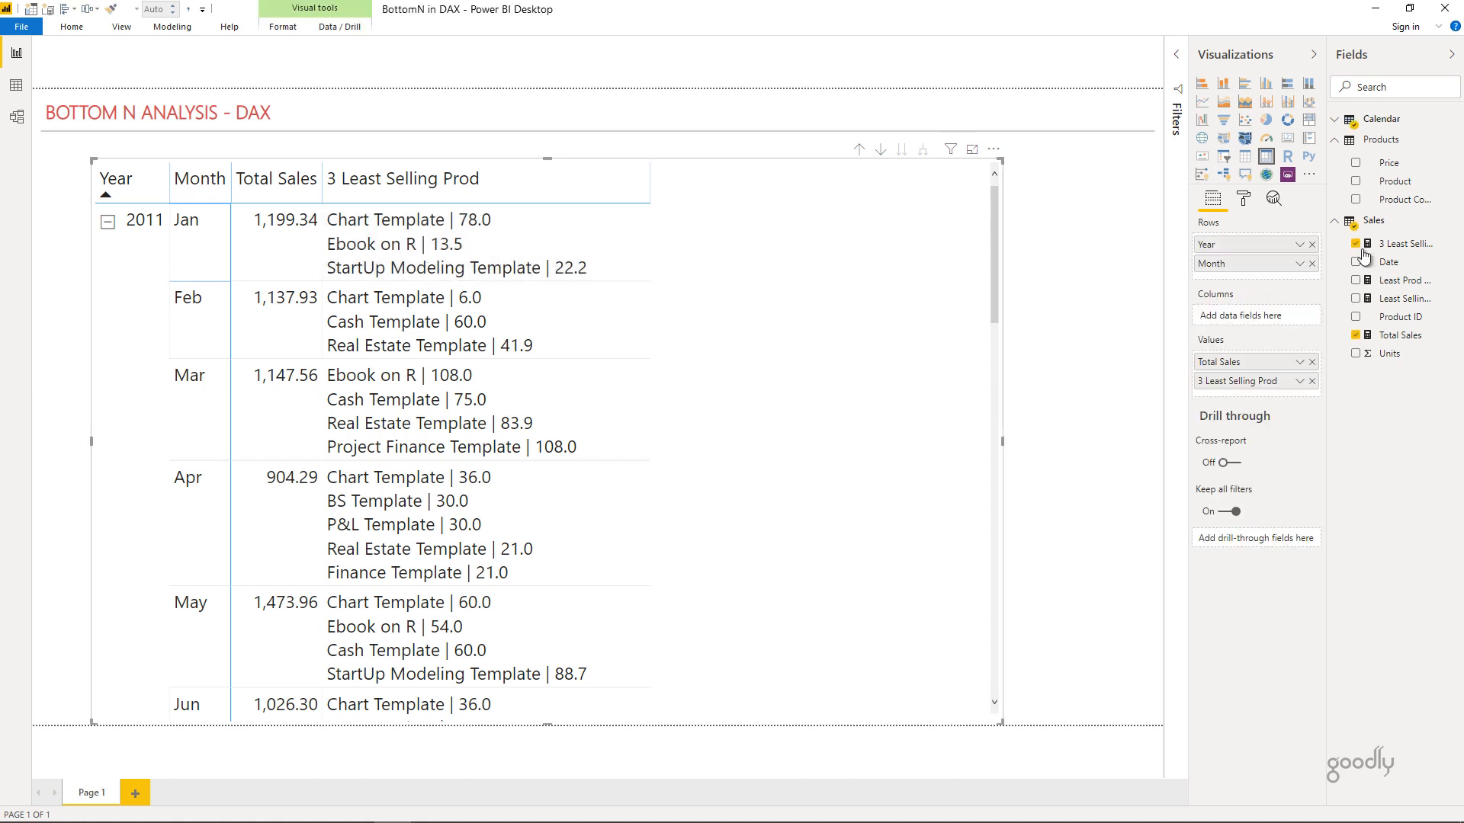
click(1399, 244)
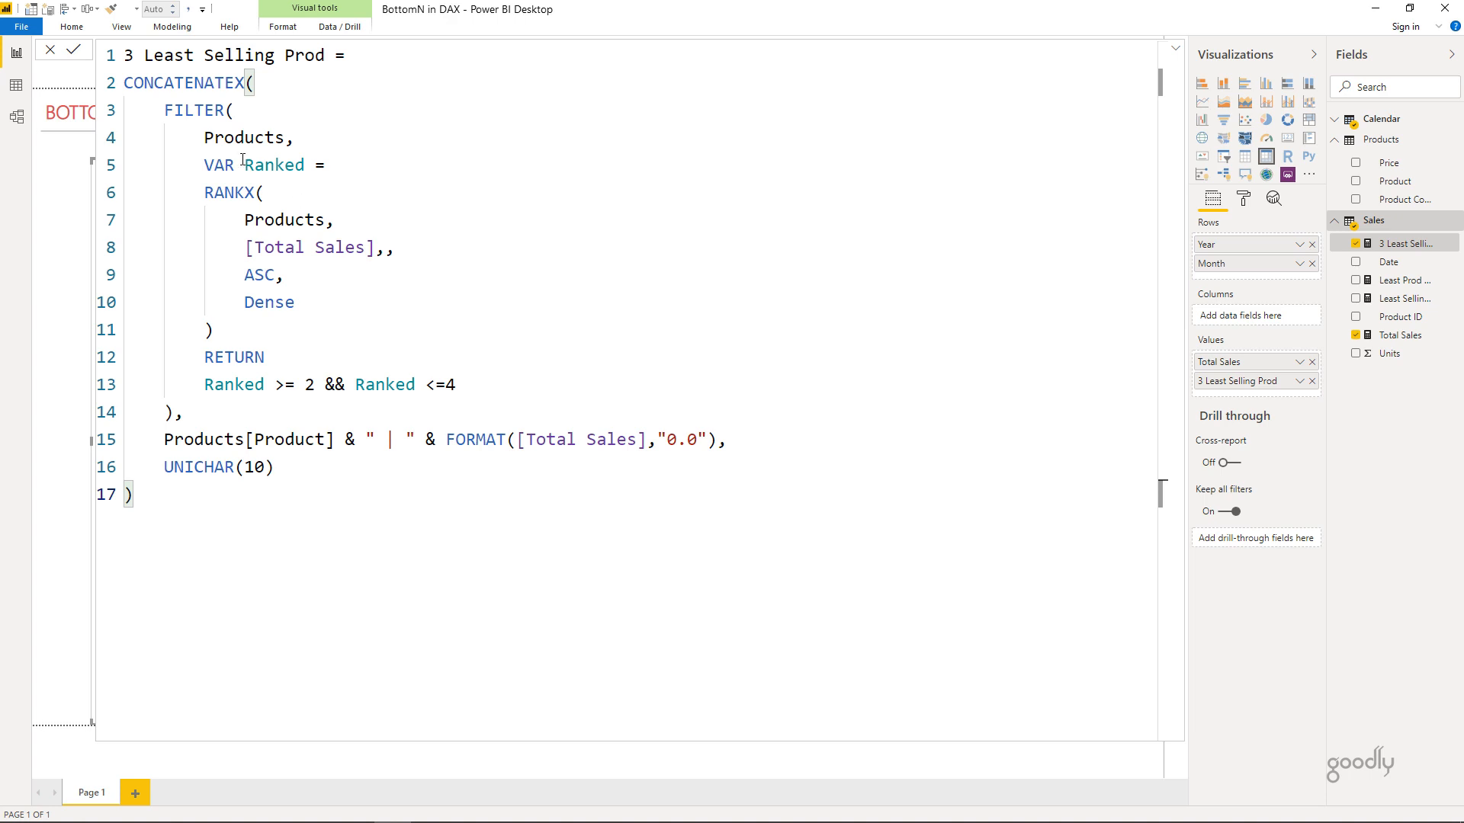
click(184, 111)
drag(194, 439, 567, 439)
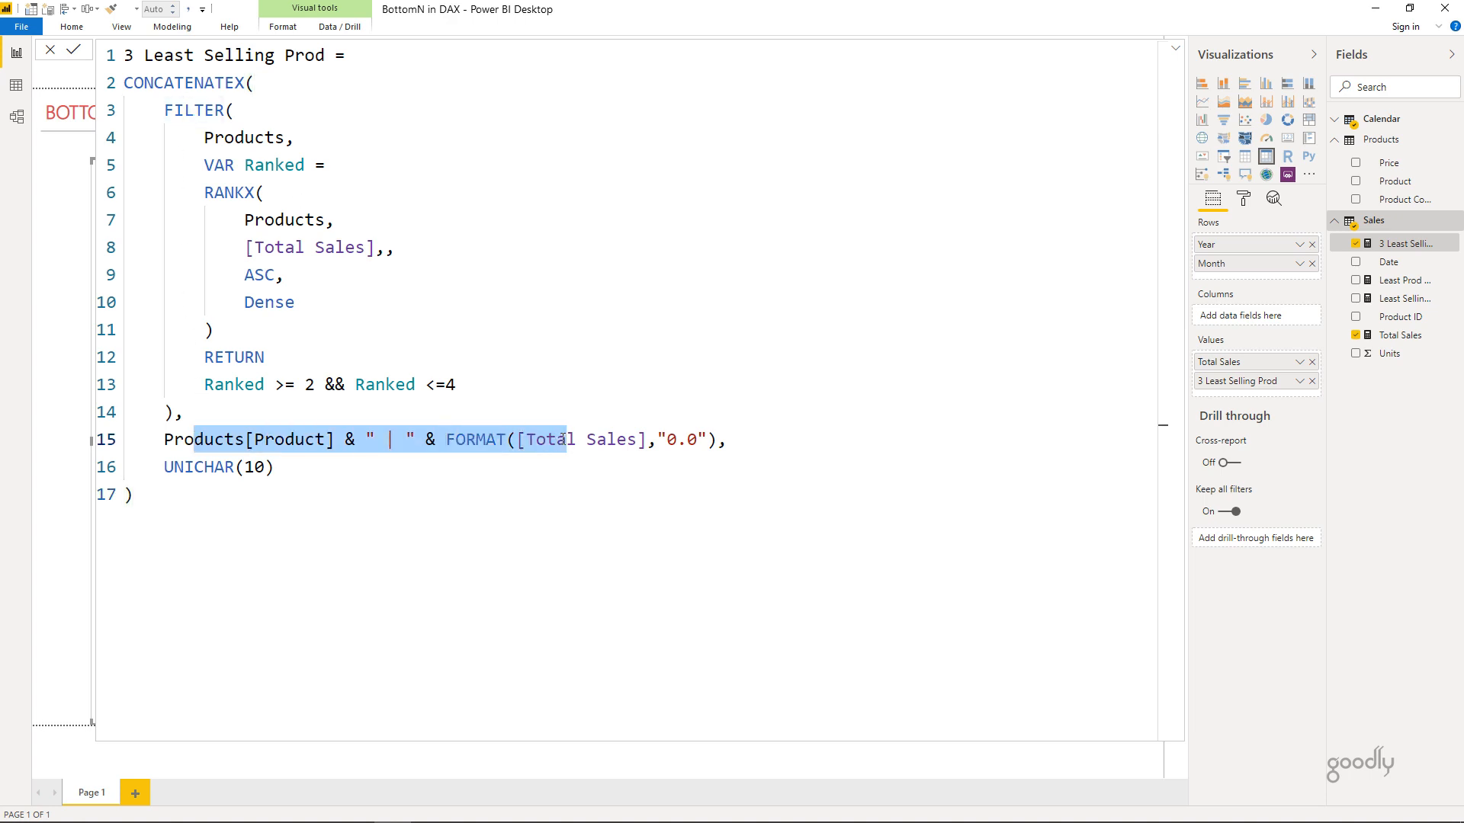
drag(183, 467, 264, 469)
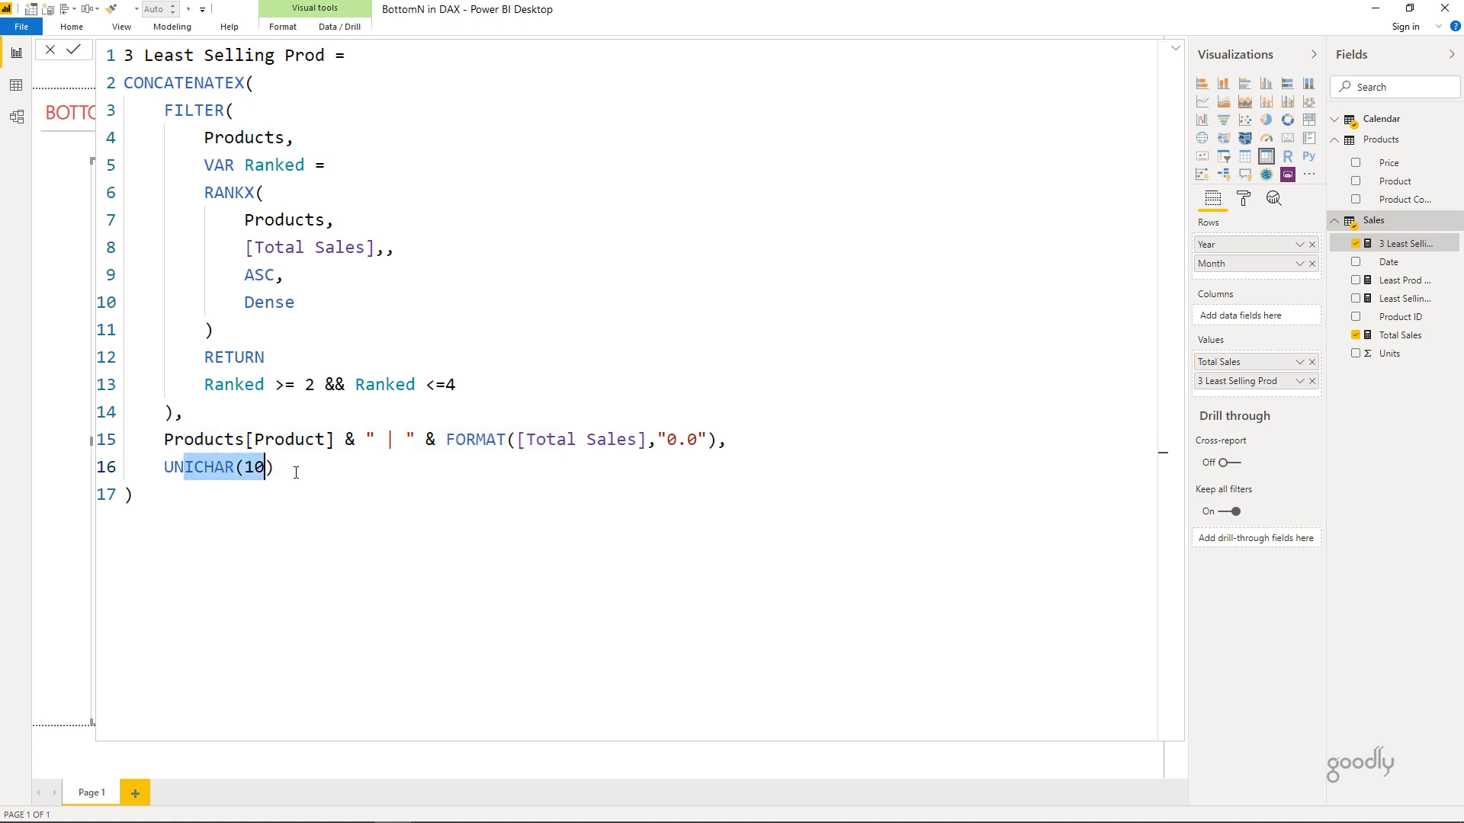
- Add [Total Sales] as the CONCATENATEX order-by expression on a new line after UNICHAR(10)
click(309, 469)
text(,)
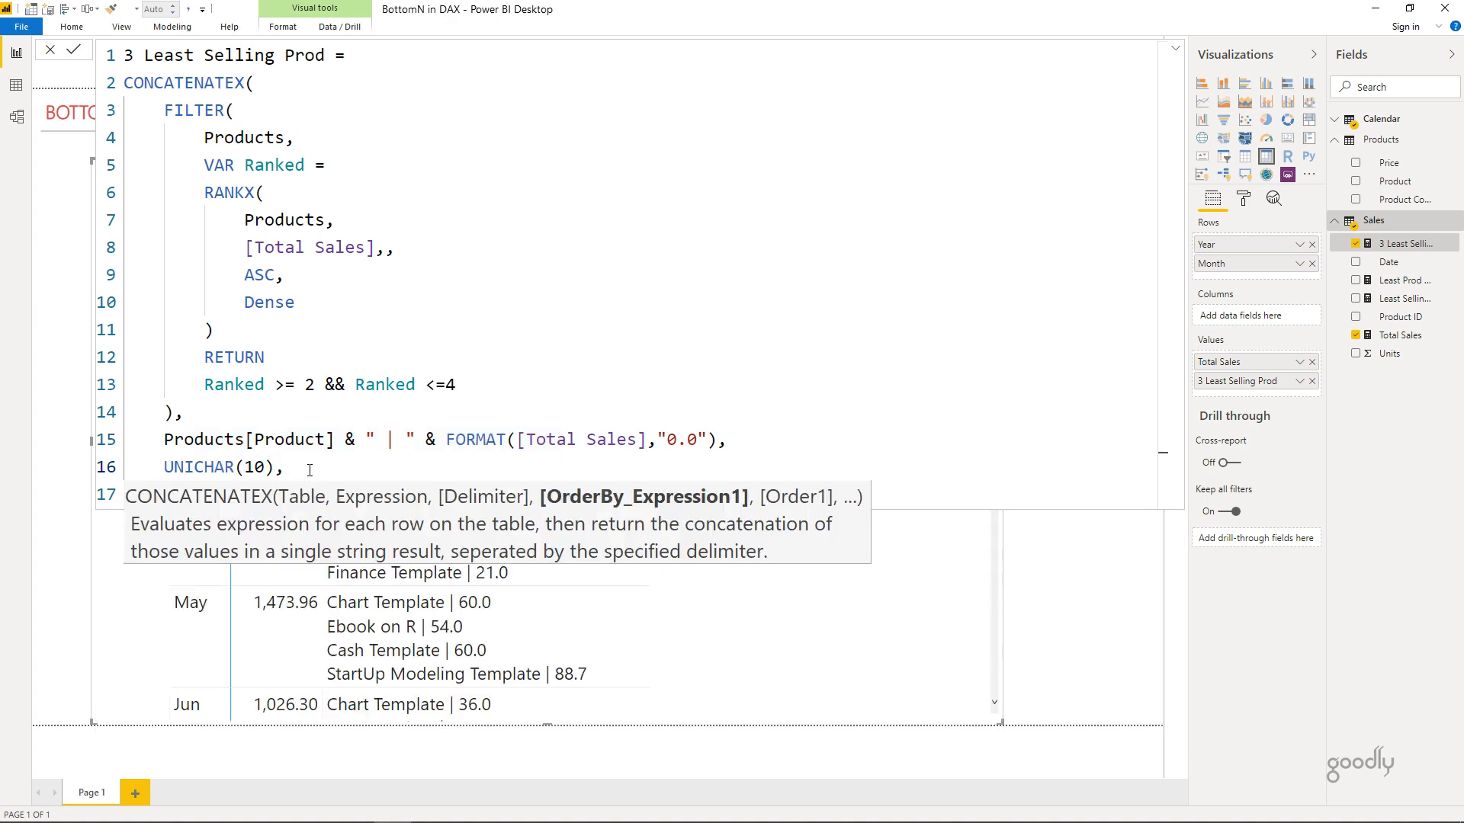
key(Return)
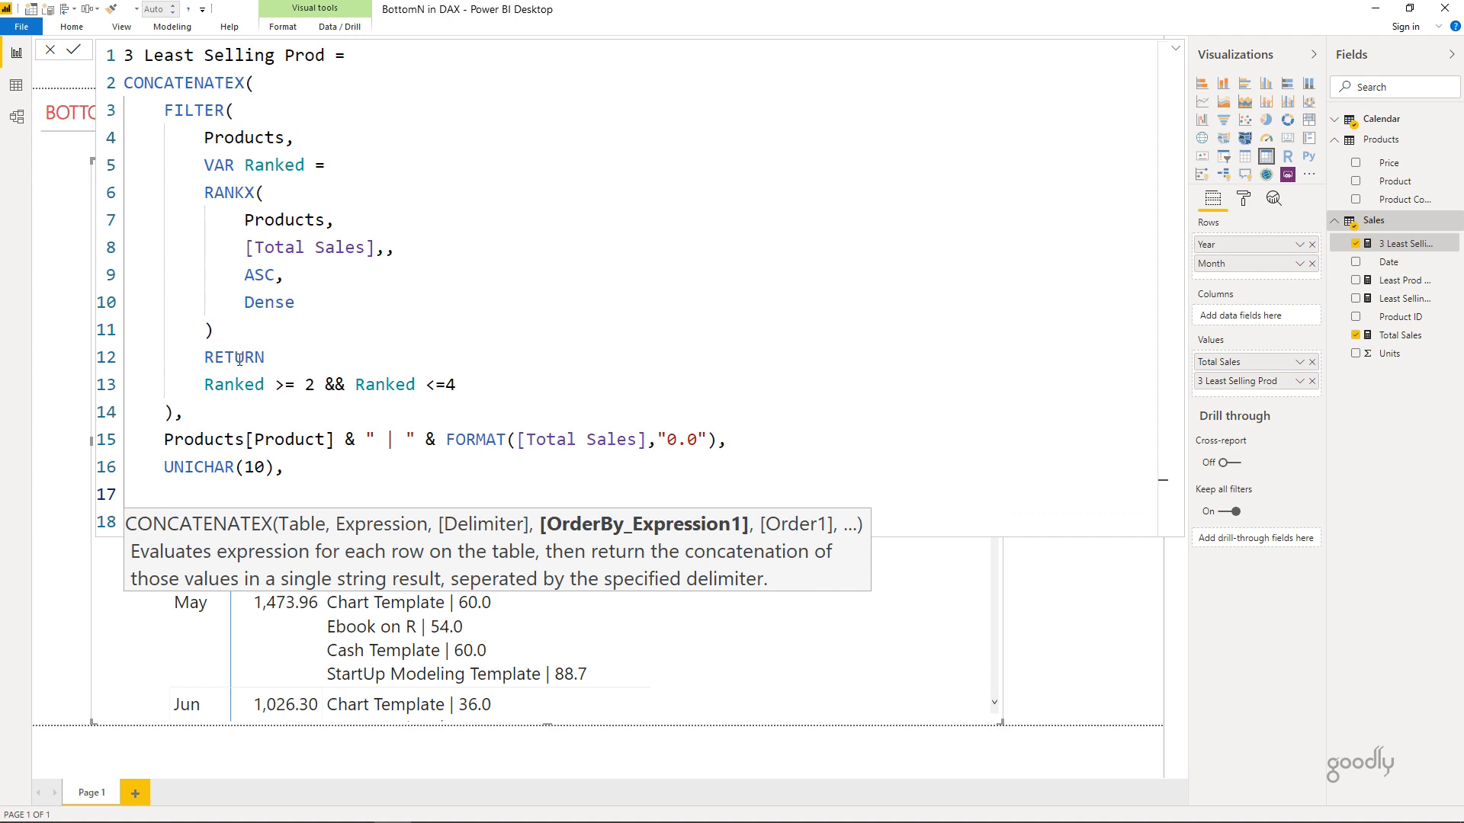
text(TO)
key(Down)
key(Down)
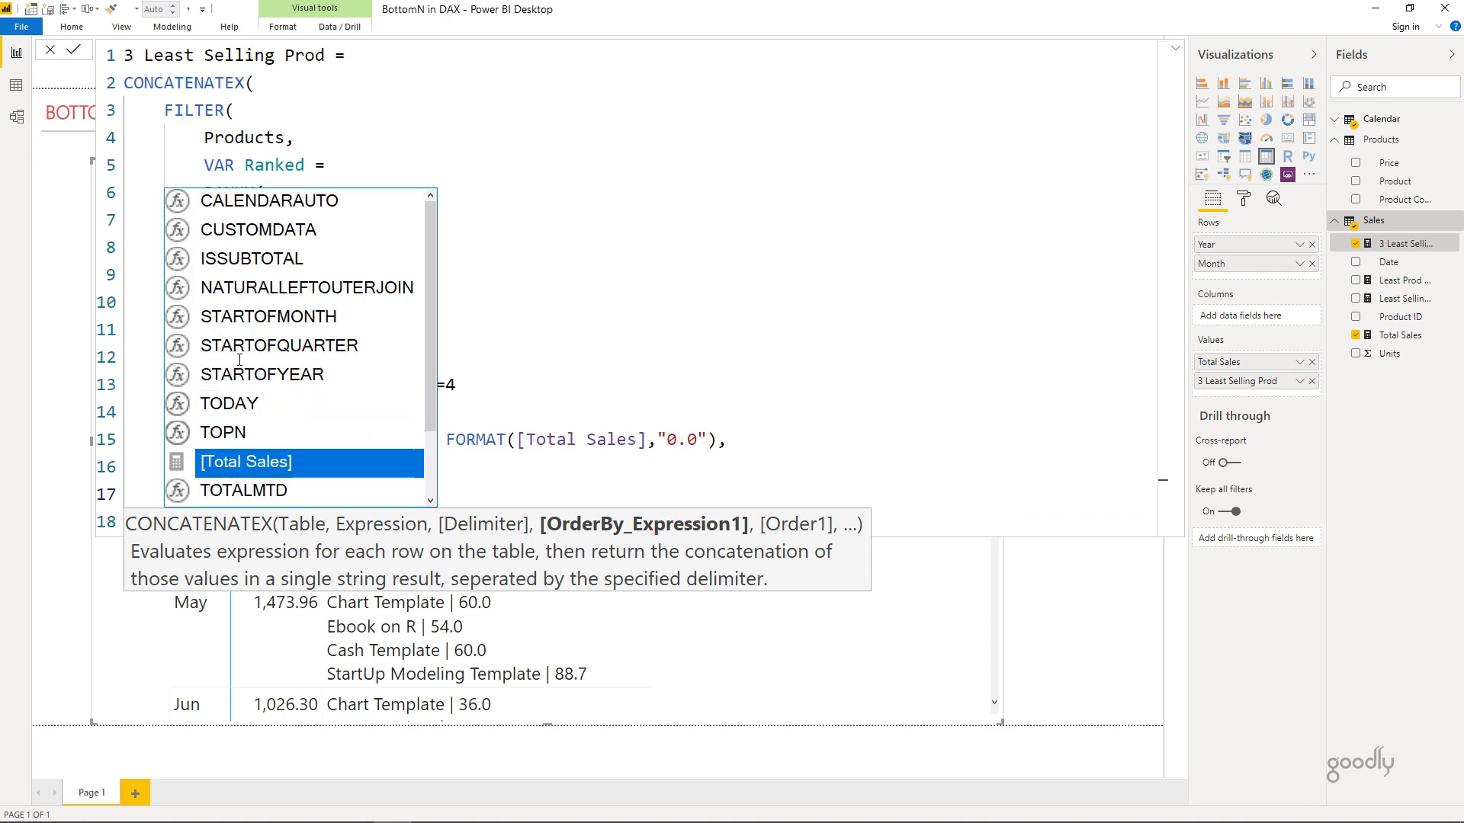
key(Tab)
text(,)
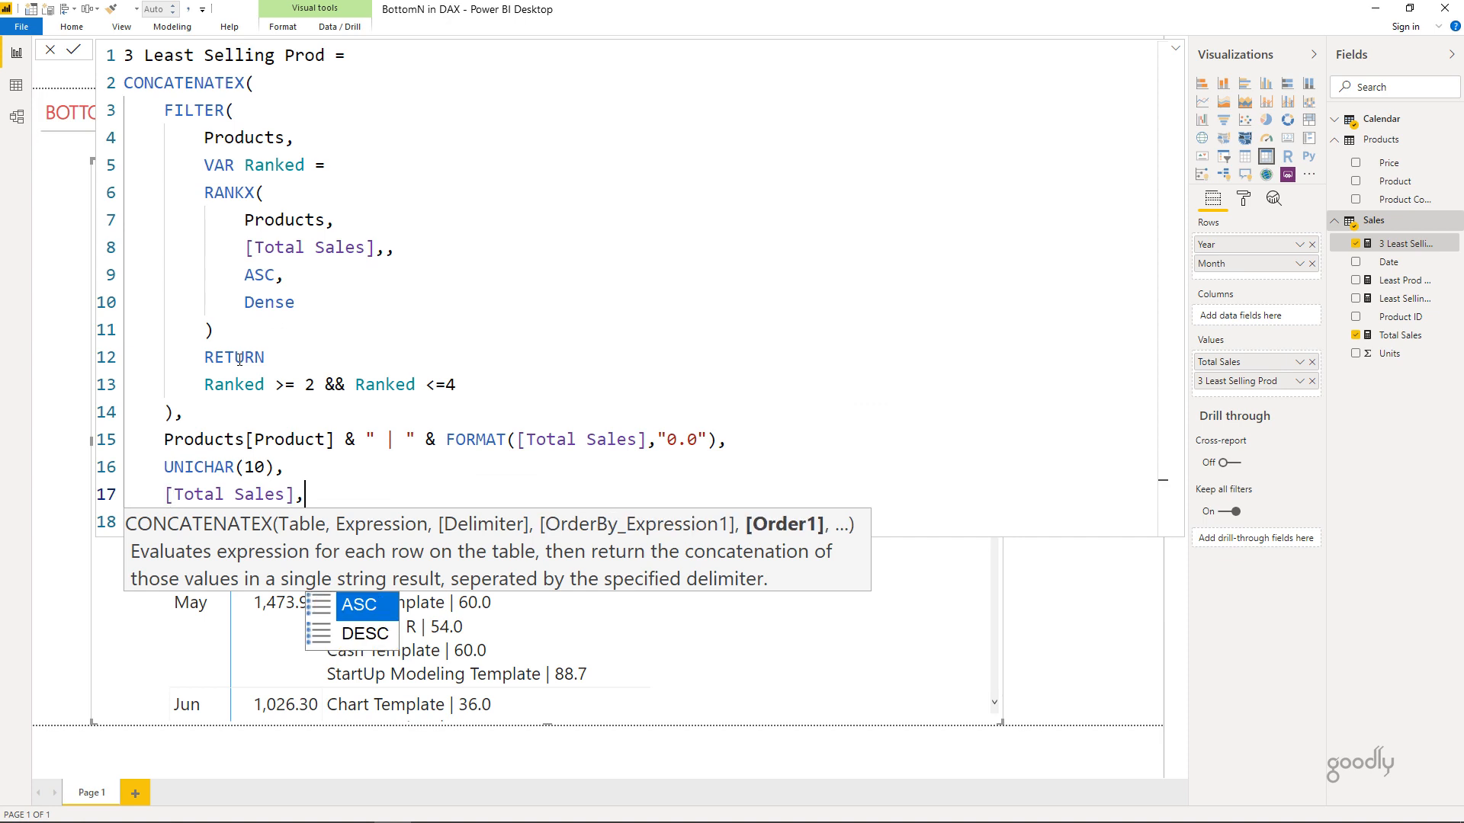
- Set the CONCATENATEX sort order to ASC on its own line, commit the measure and return to the matrix
key(shift+Return)
text(ASC)
key(Down)
text())
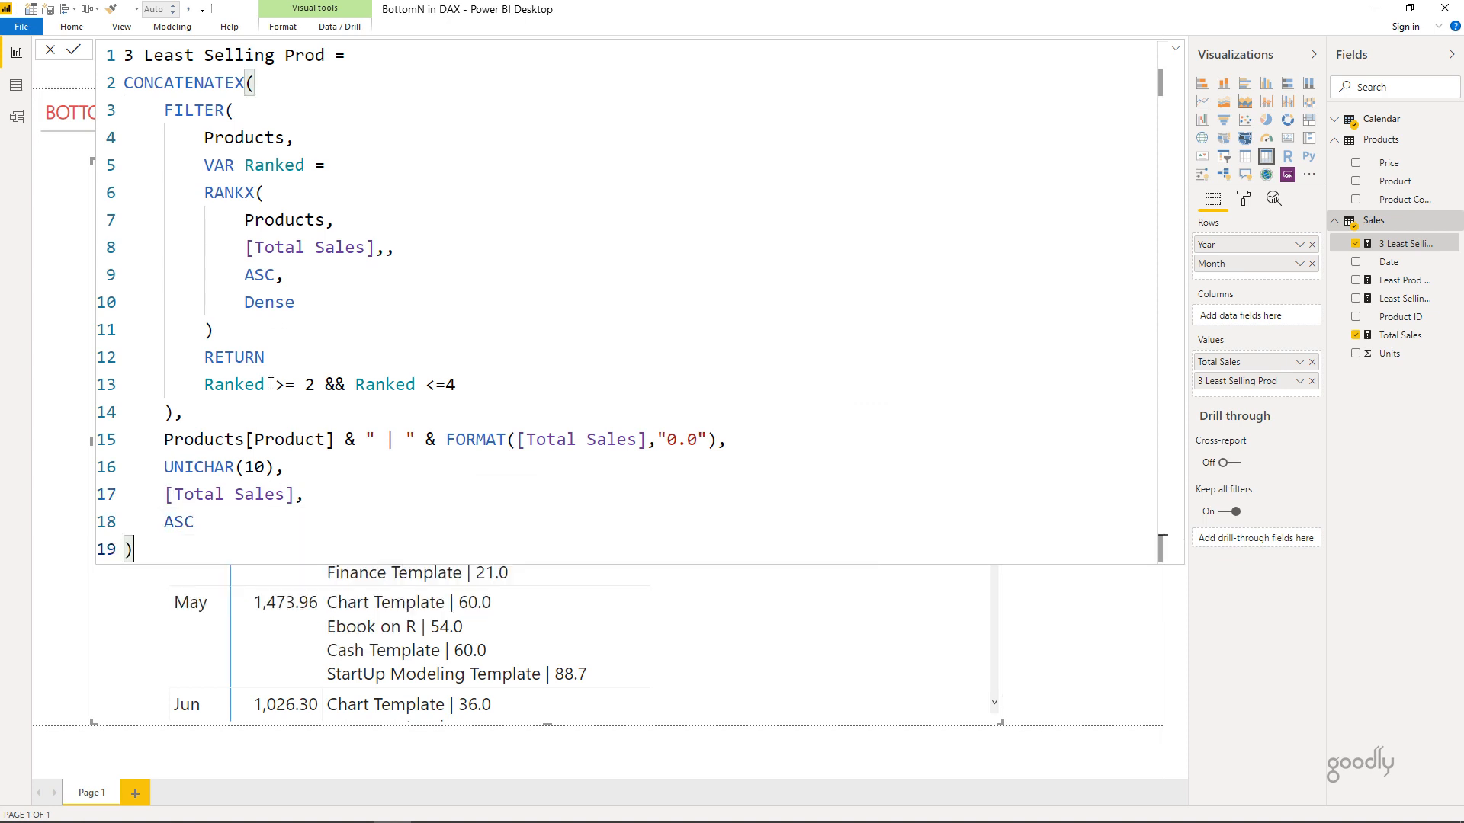
click(265, 493)
drag(184, 494, 274, 496)
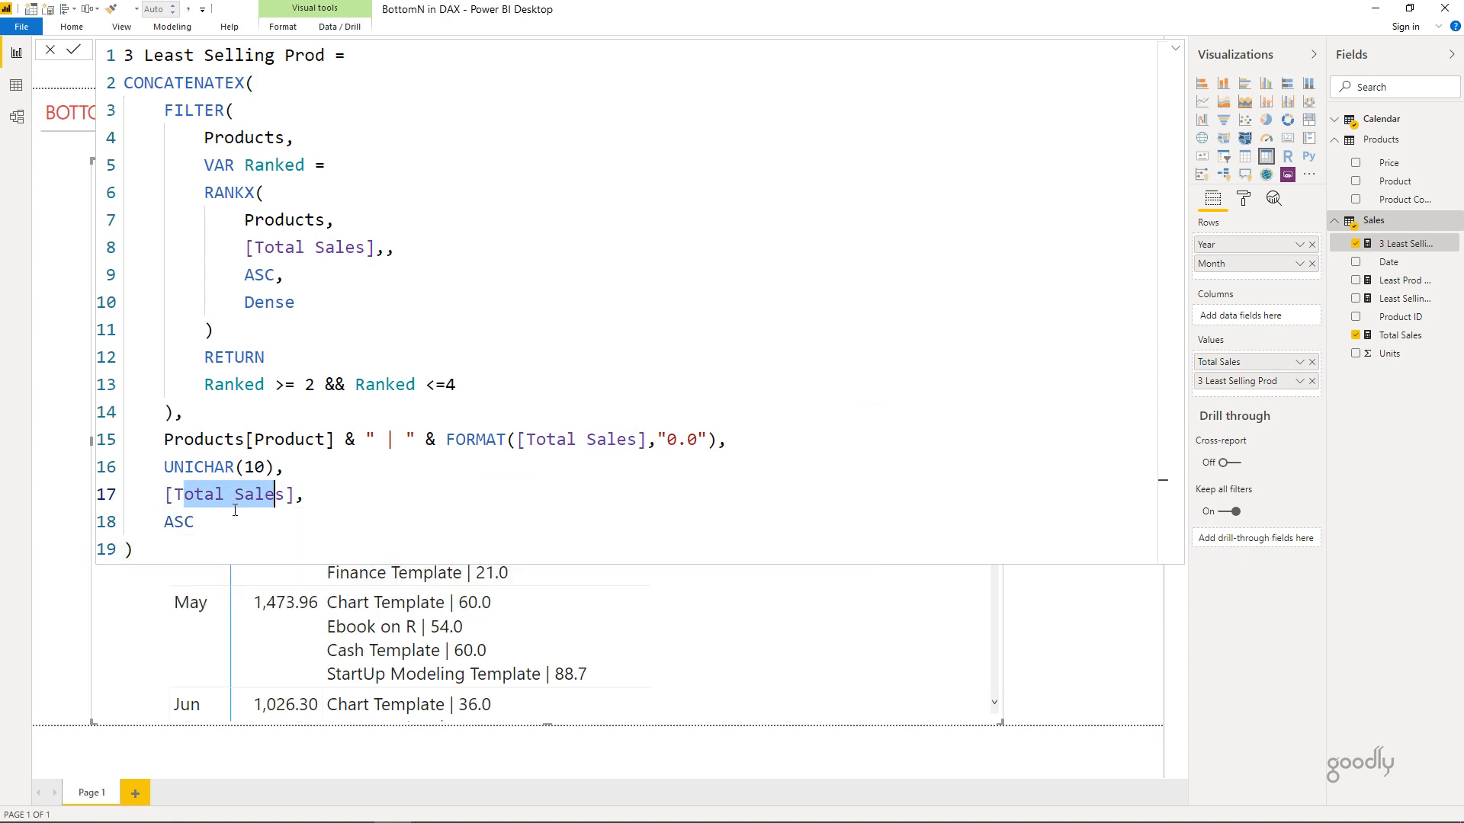
click(192, 521)
click(178, 548)
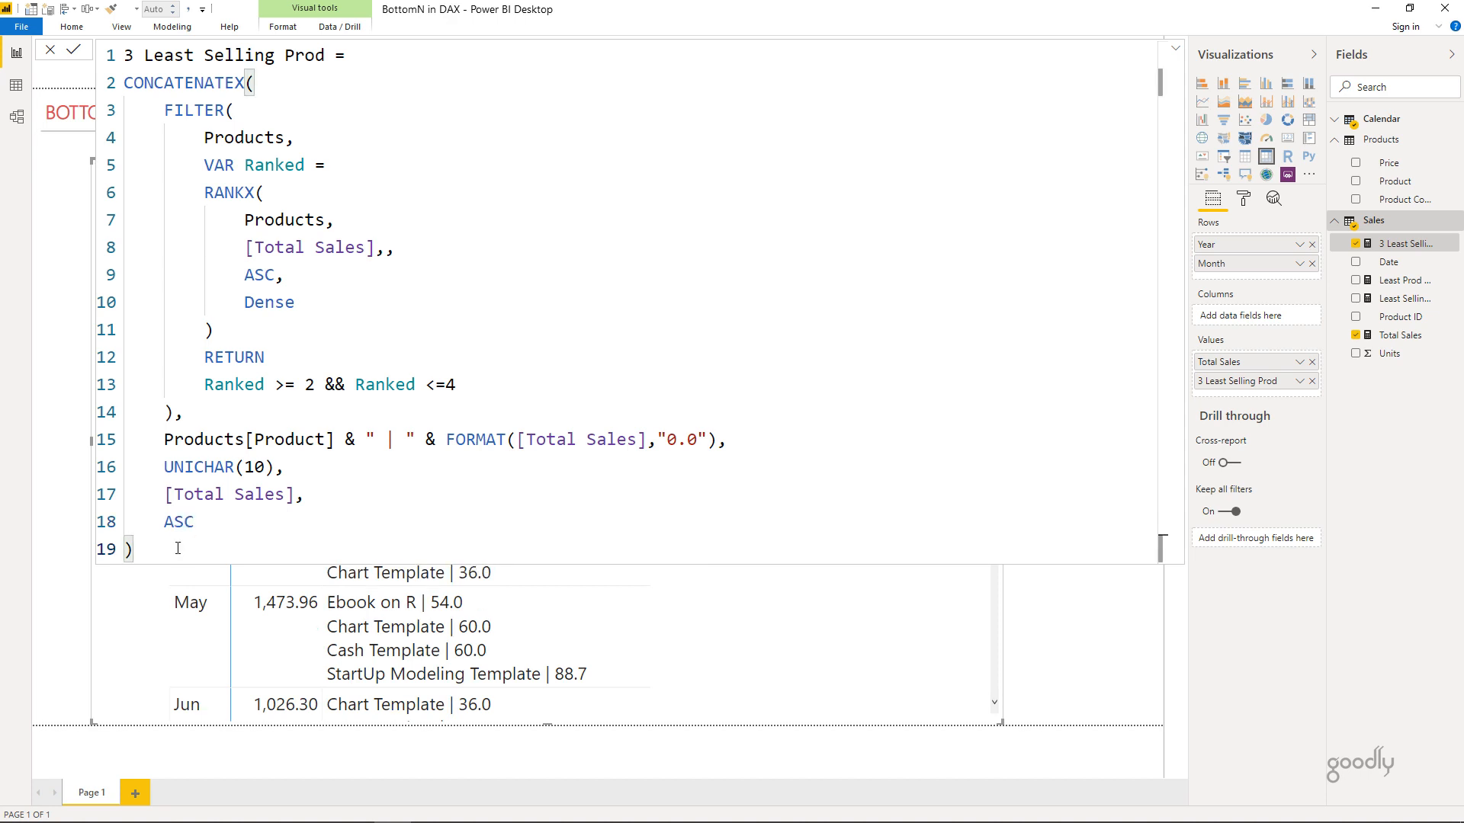
key(Escape)
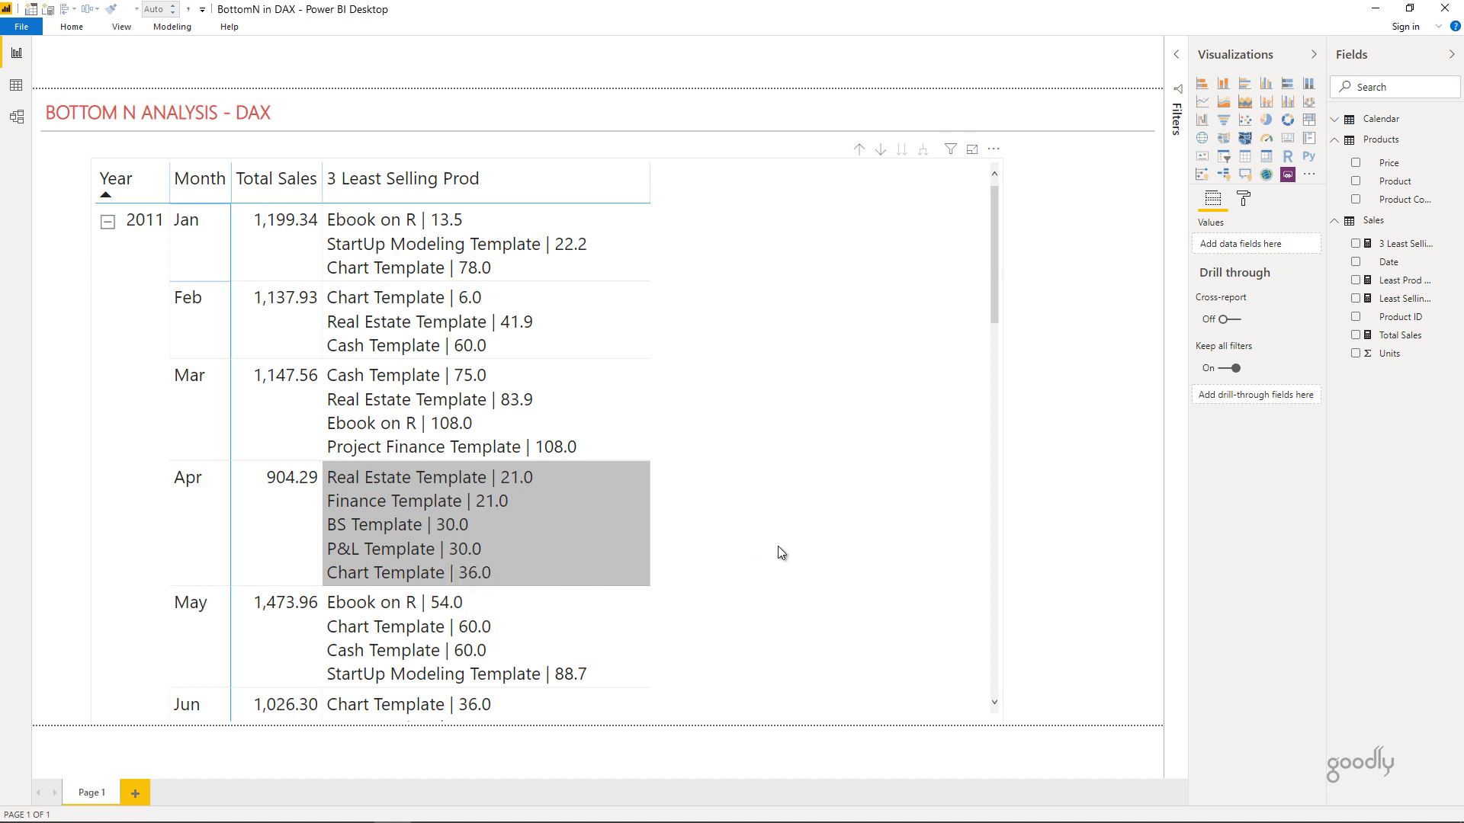
click(818, 554)
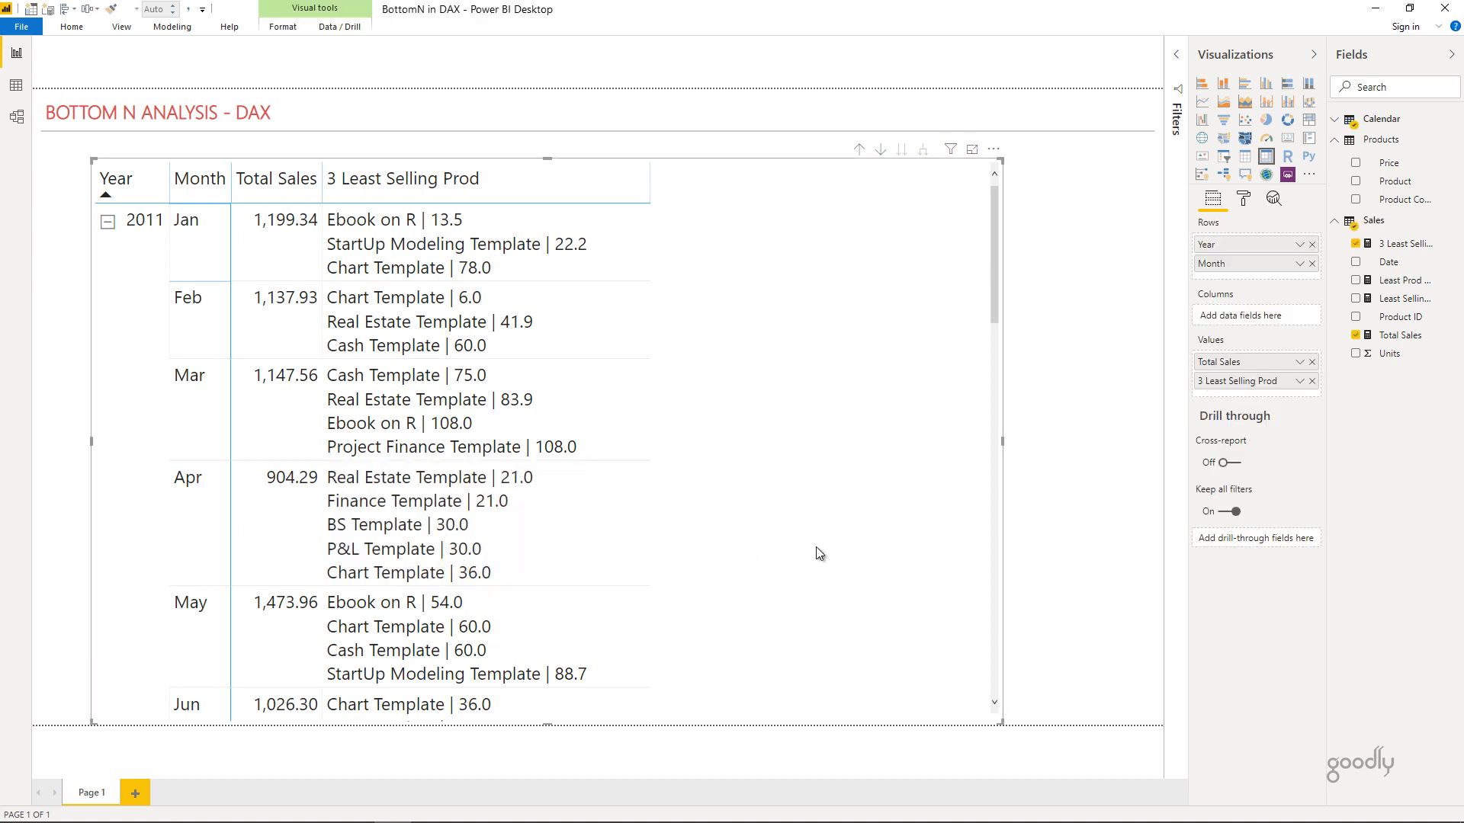